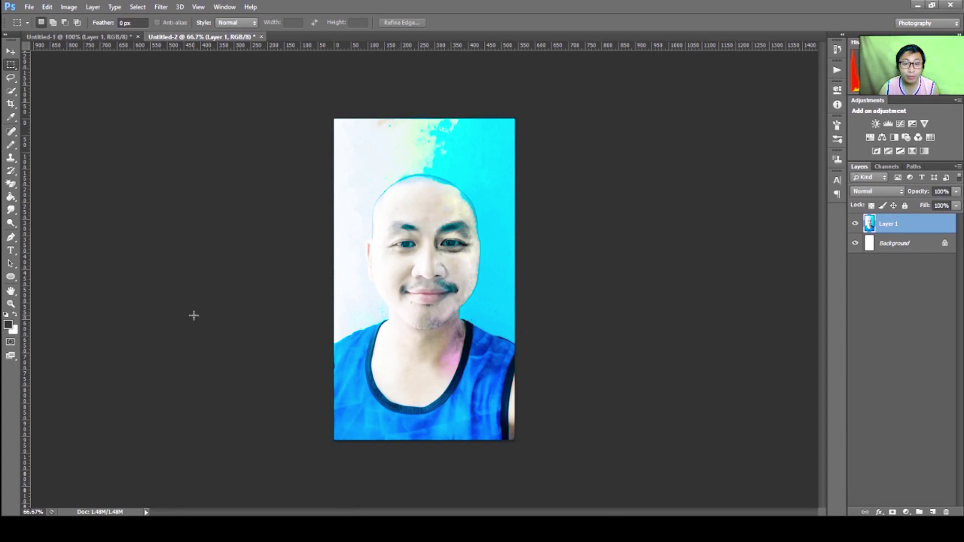
# Flip the Superman still in Untitled-1 with Edit > Transform > Flip Horizontal.
pyautogui.click(75, 36)
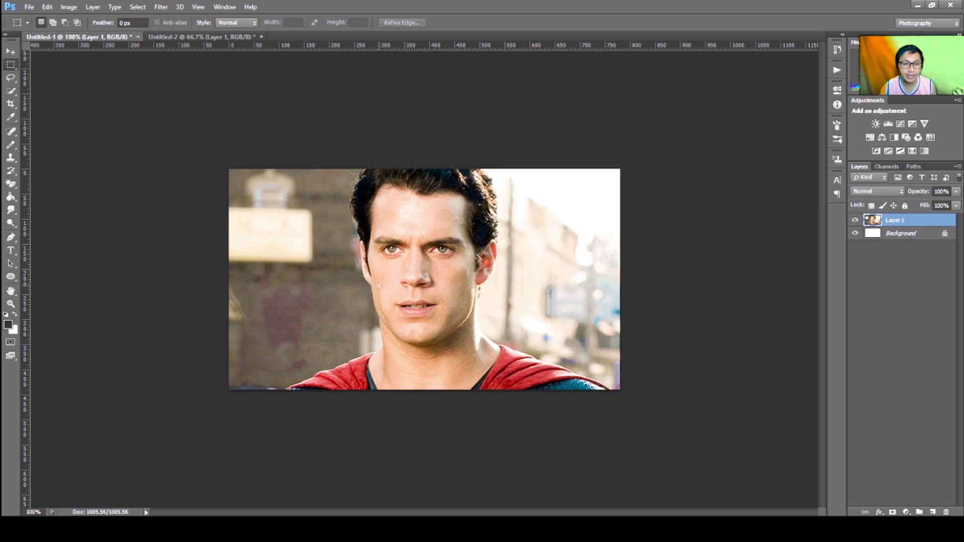
pyautogui.click(204, 38)
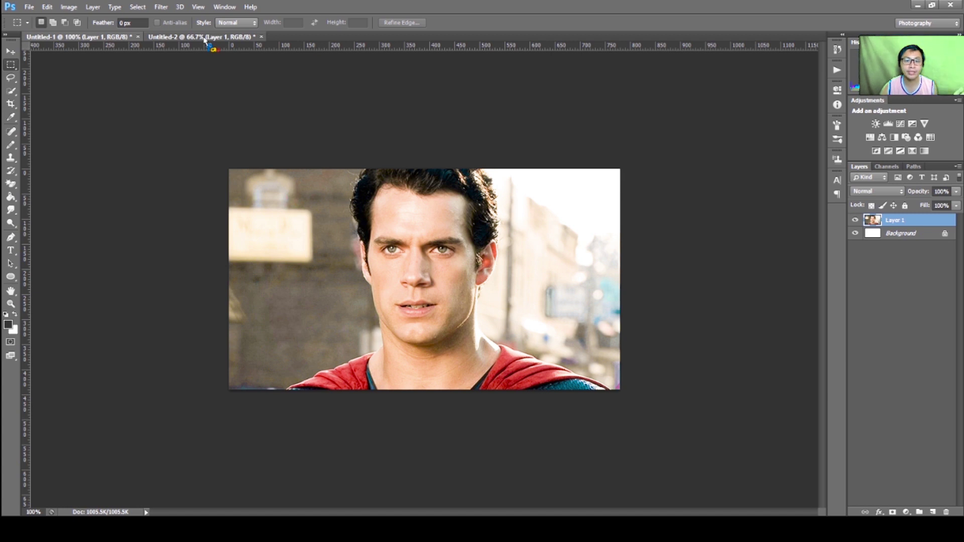
pyautogui.click(205, 39)
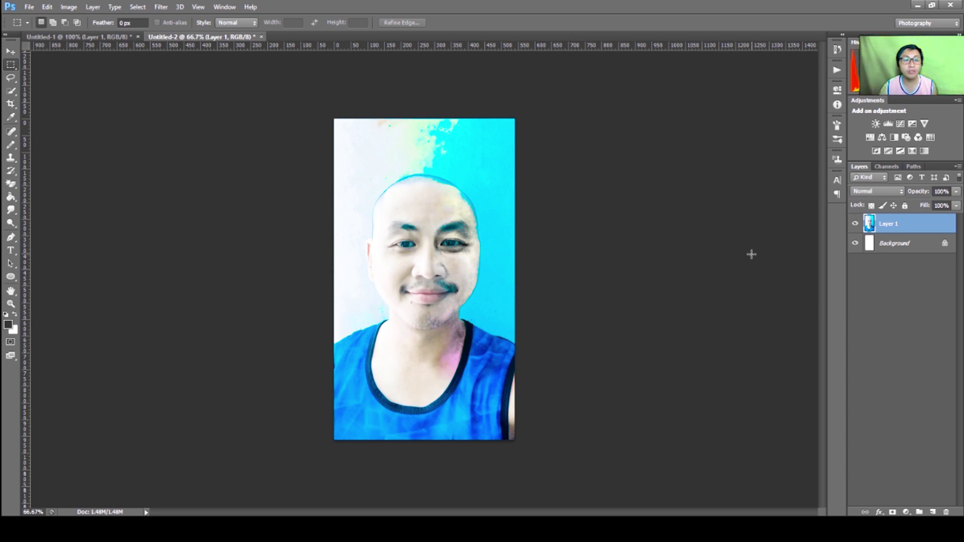
pyautogui.click(89, 37)
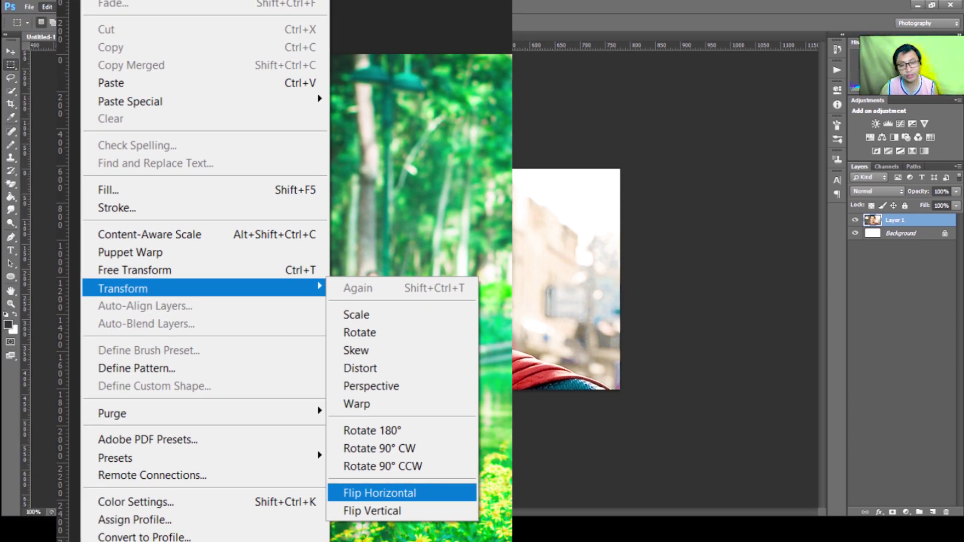
pyautogui.click(380, 493)
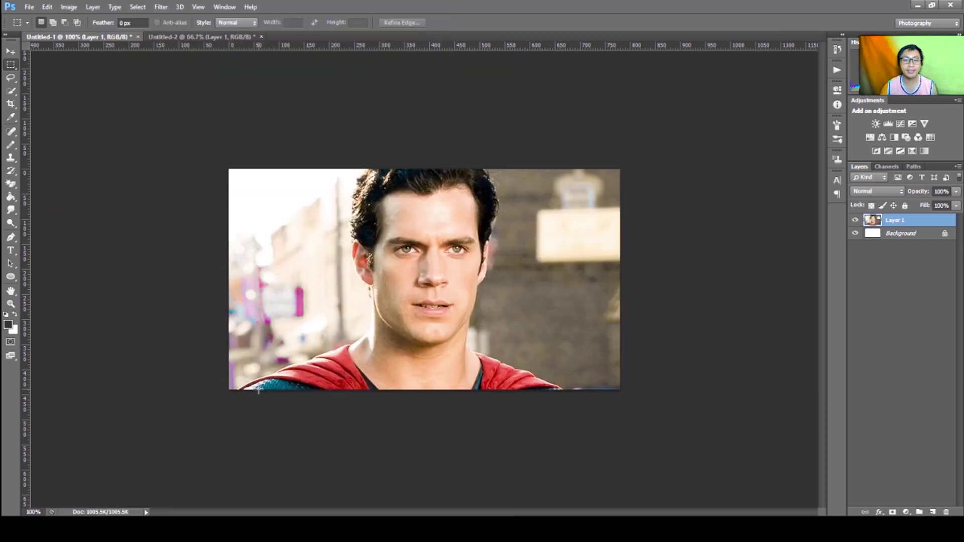
pyautogui.click(48, 7)
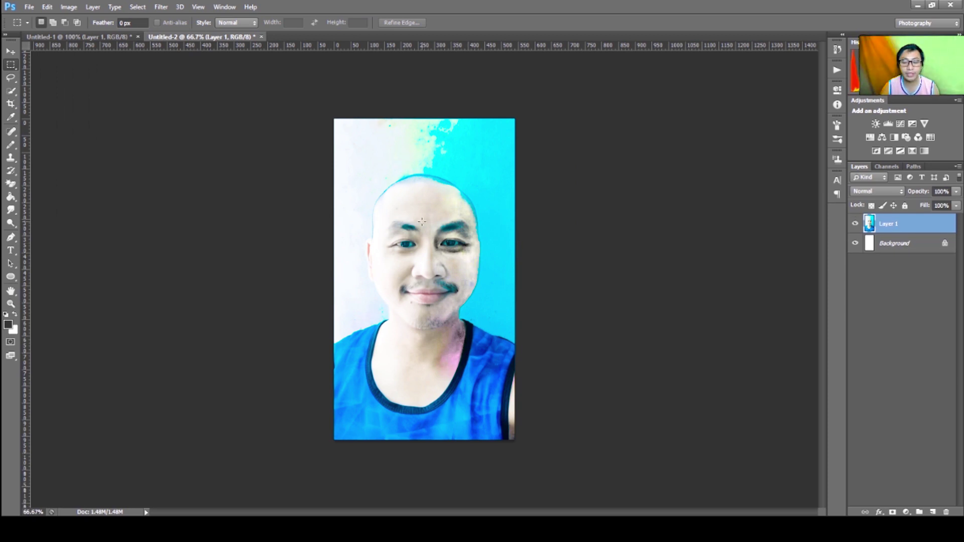
# Zoom out to the whole selfie and pick the Polygonal Lasso tool.
pyautogui.scroll(2, 423, 224)
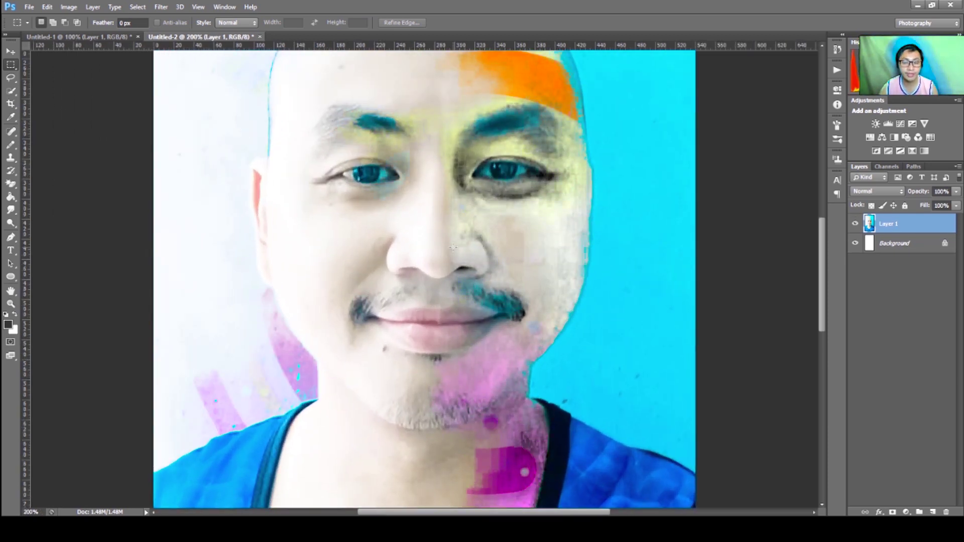
pyautogui.hotkey('ctrl', '-')
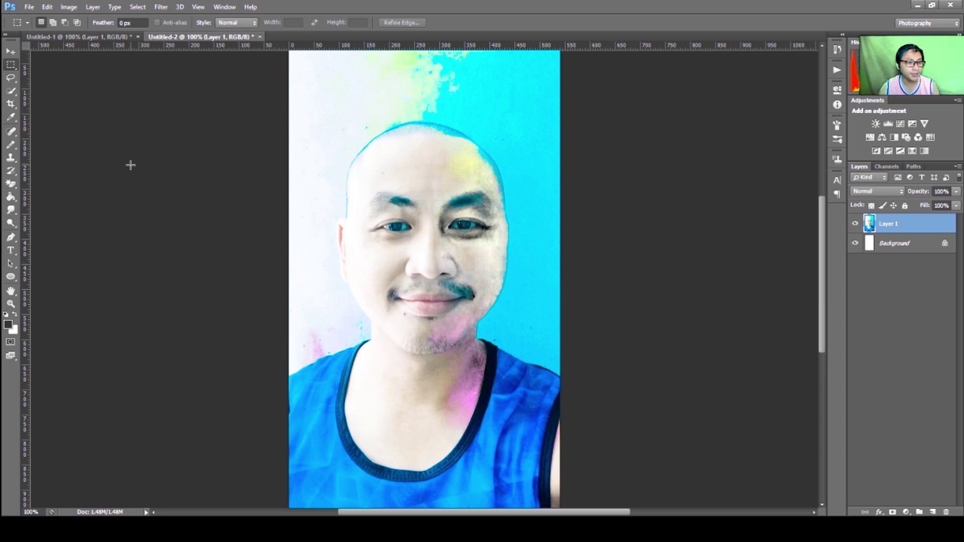
pyautogui.press('l')
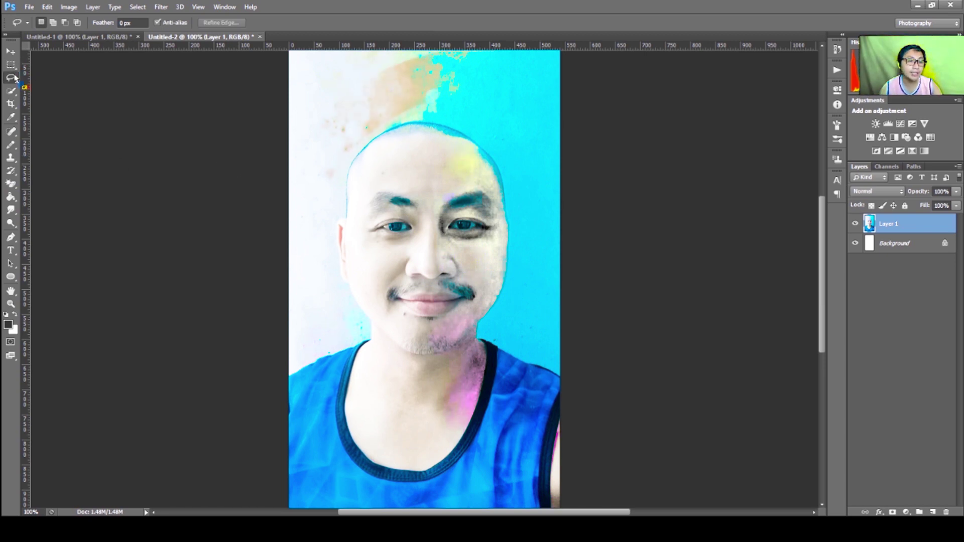
pyautogui.click(11, 78)
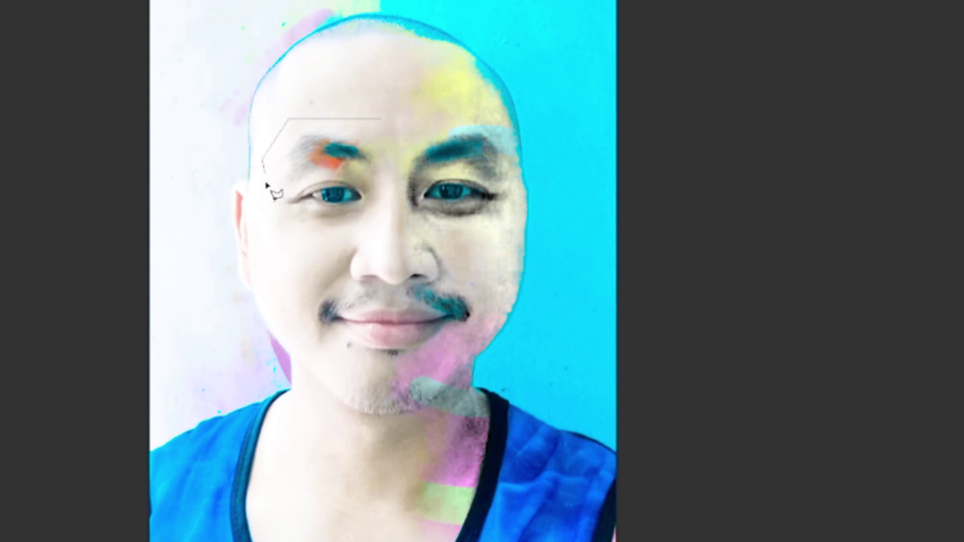
# Trace a six-corner outline around the selfie's face and copy it.
pyautogui.click(275, 294)
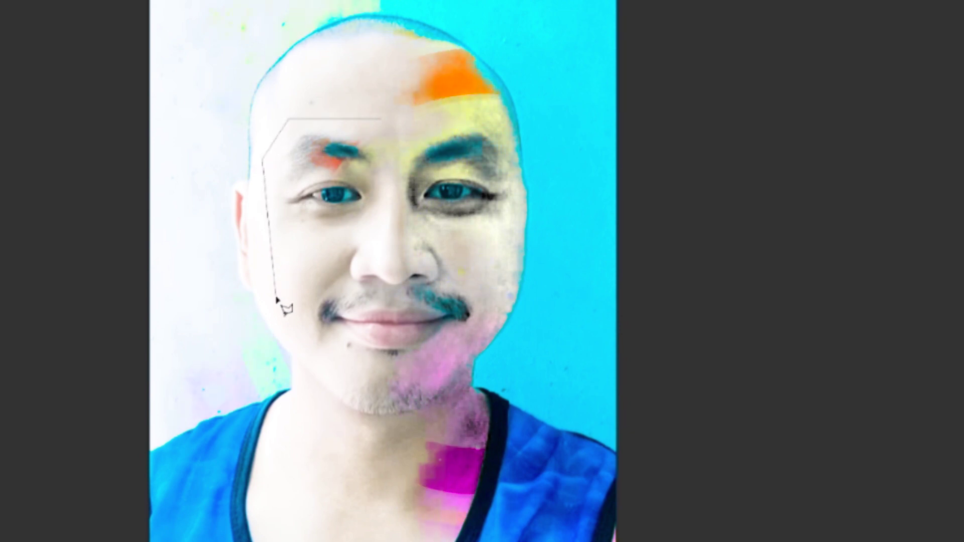
pyautogui.click(322, 371)
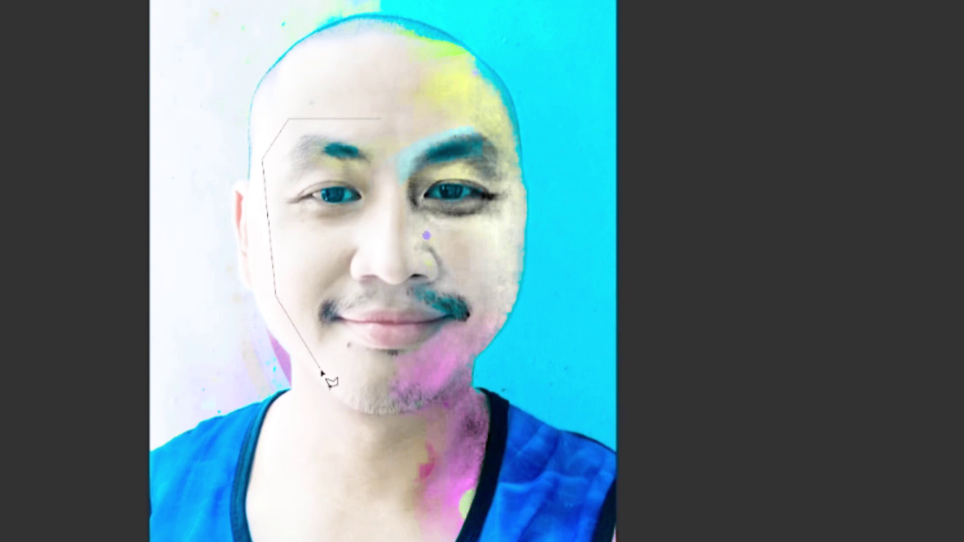
pyautogui.click(436, 373)
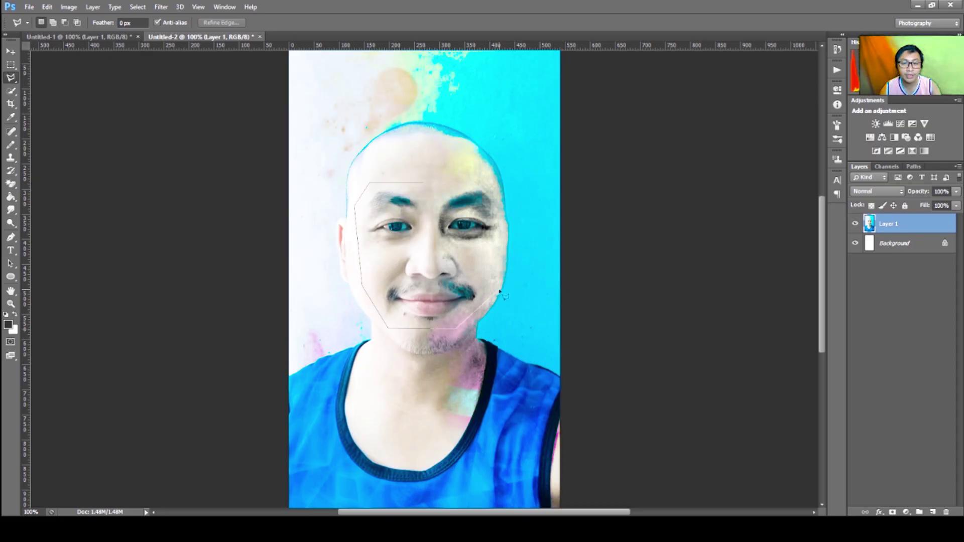
pyautogui.click(500, 291)
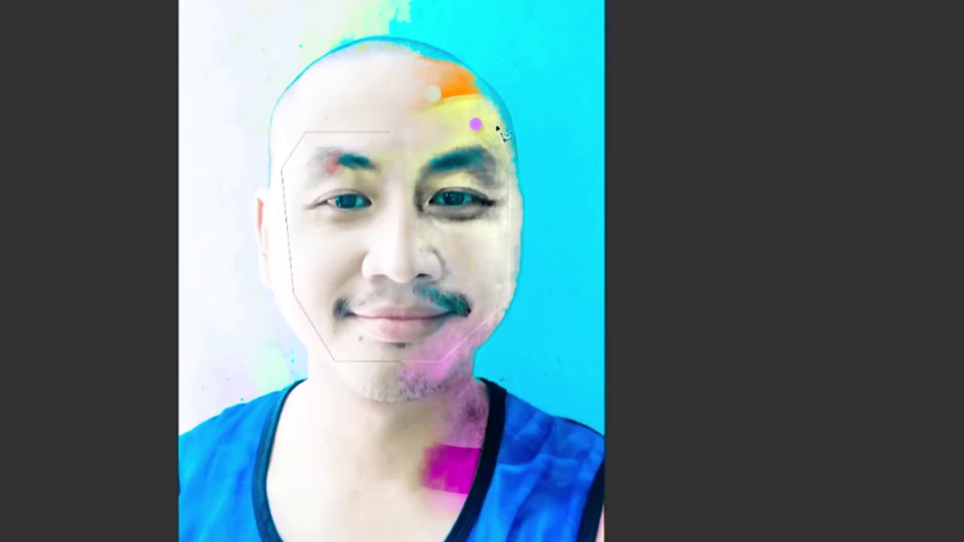
pyautogui.click(498, 129)
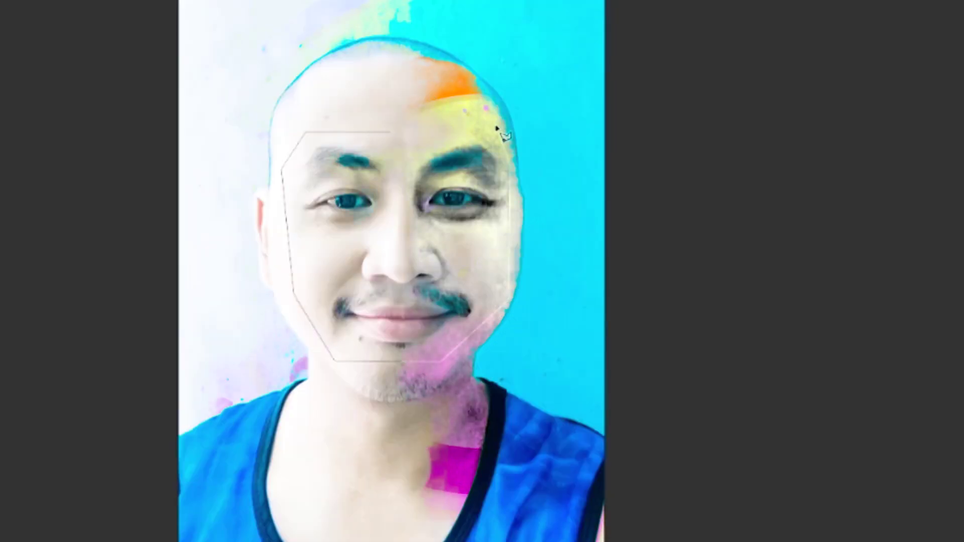
pyautogui.click(391, 135)
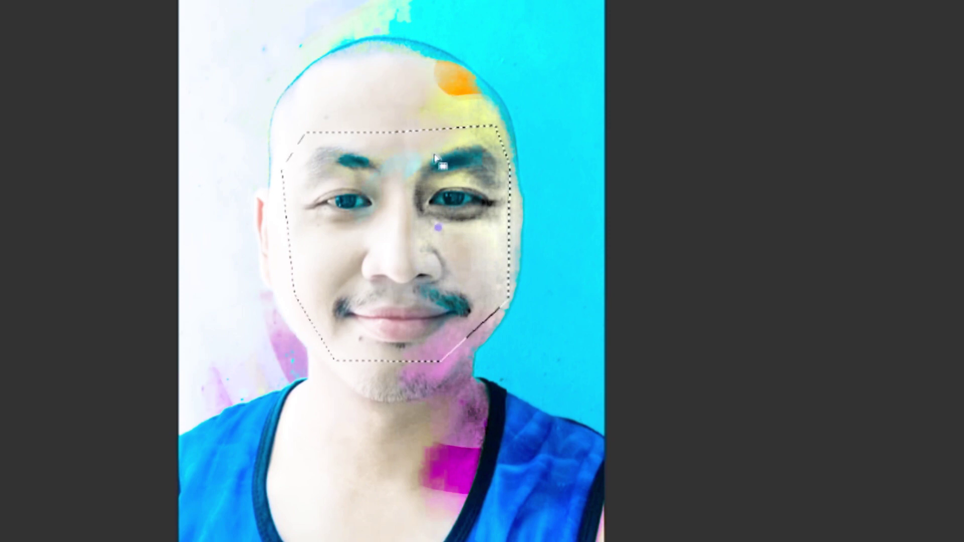
pyautogui.hotkey('ctrl', 'c')
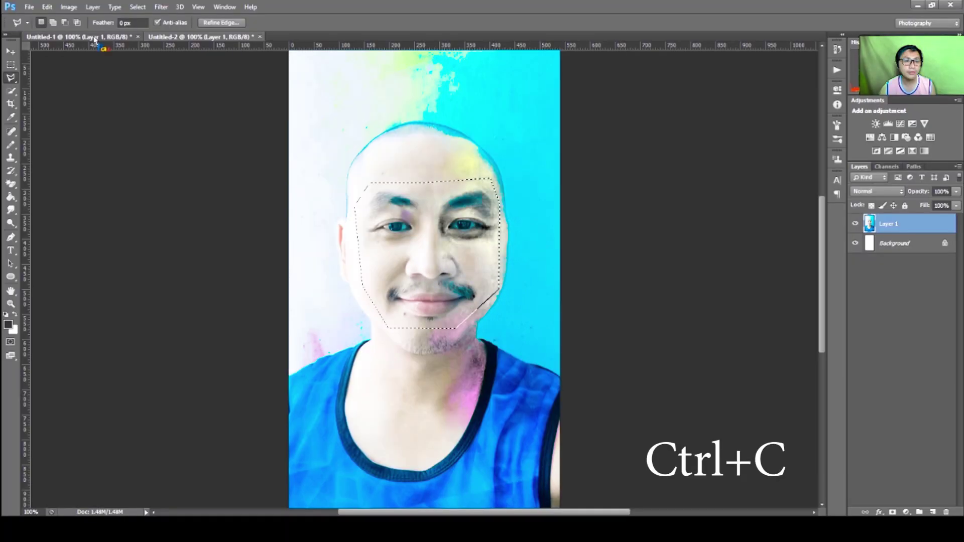
pyautogui.click(76, 36)
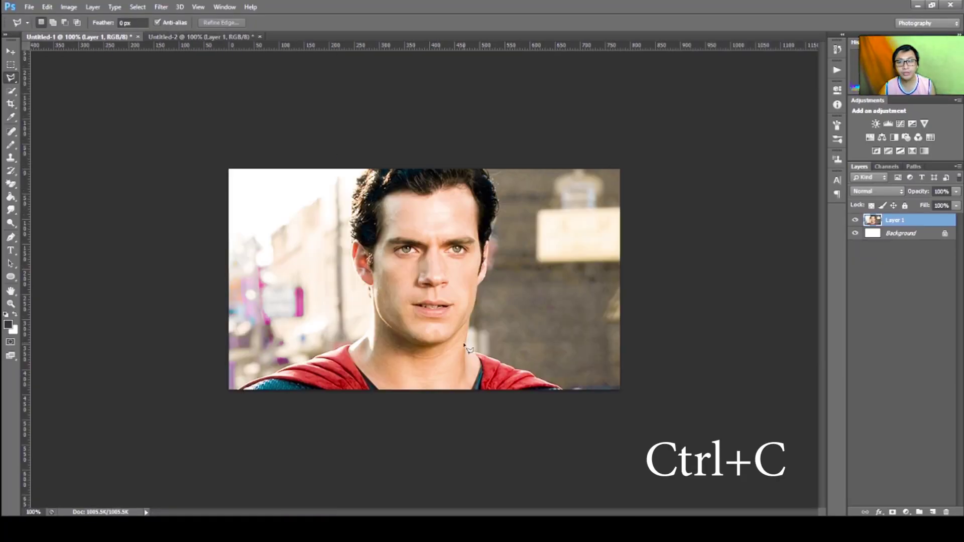
# Paste the face, then shrink and position it over Superman's face with Free Transform.
pyautogui.hotkey('ctrl', 'v')
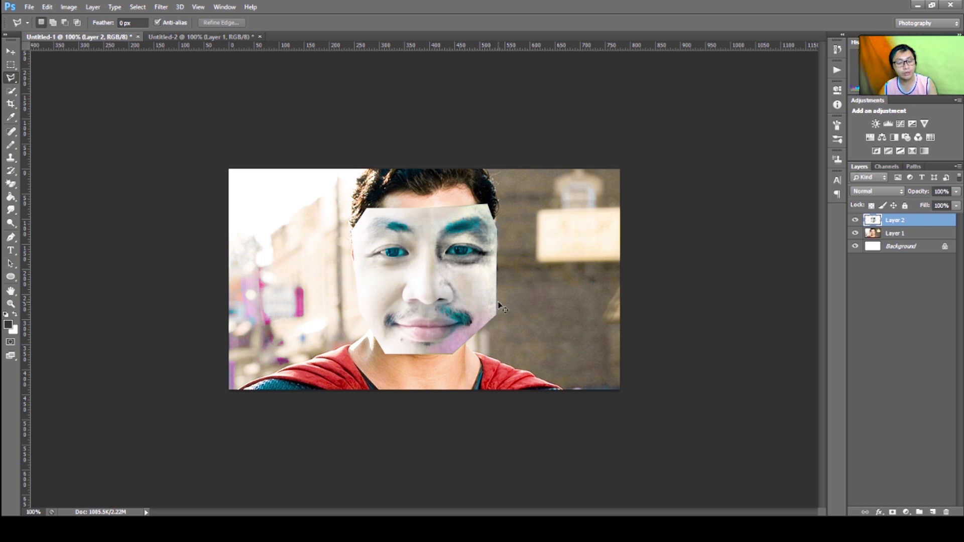
pyautogui.hotkey('ctrl', 't')
pyautogui.moveTo(497, 203); pyautogui.dragTo(461, 244)
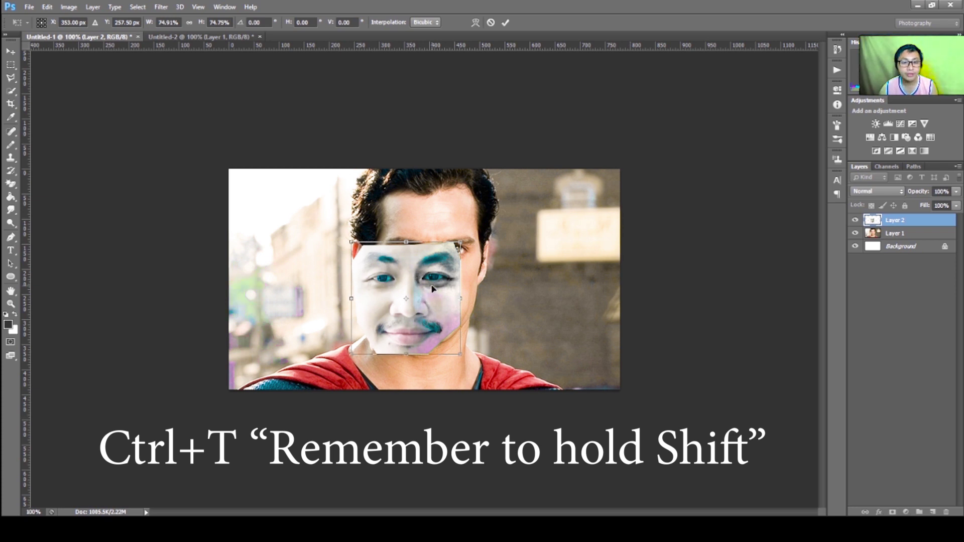
pyautogui.moveTo(433, 285); pyautogui.dragTo(459, 262)
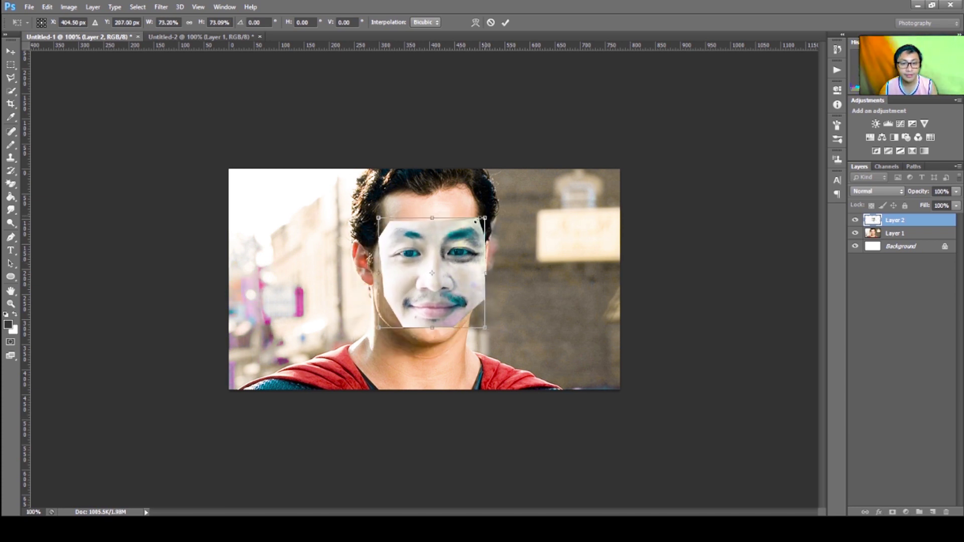
pyautogui.moveTo(487, 328); pyautogui.dragTo(465, 294)
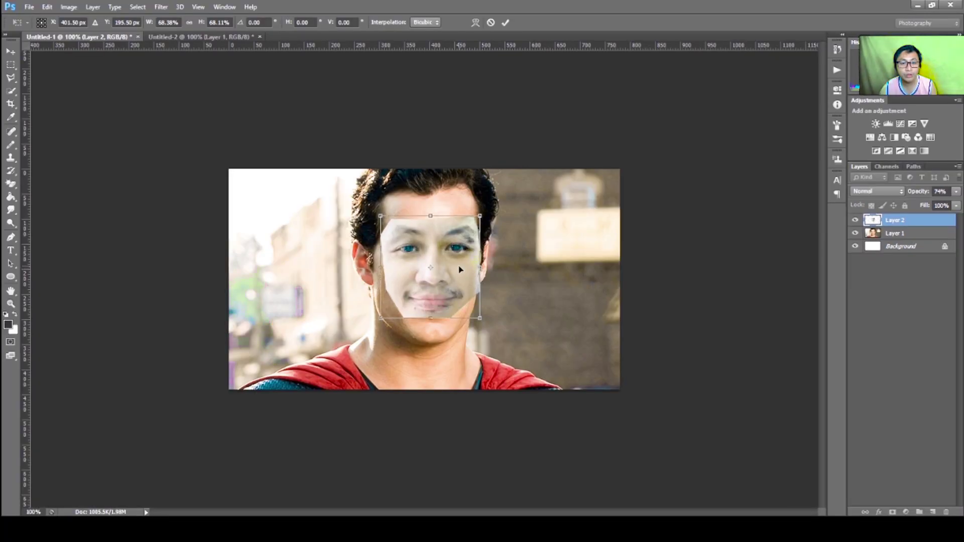
pyautogui.moveTo(459, 270); pyautogui.dragTo(461, 272)
pyautogui.moveTo(482, 322); pyautogui.dragTo(480, 317)
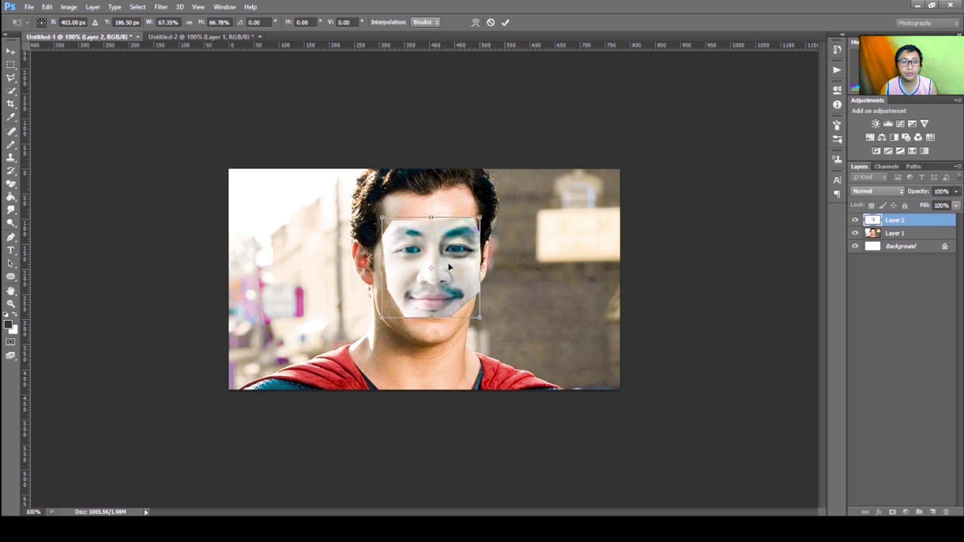
pyautogui.moveTo(449, 267); pyautogui.dragTo(448, 267)
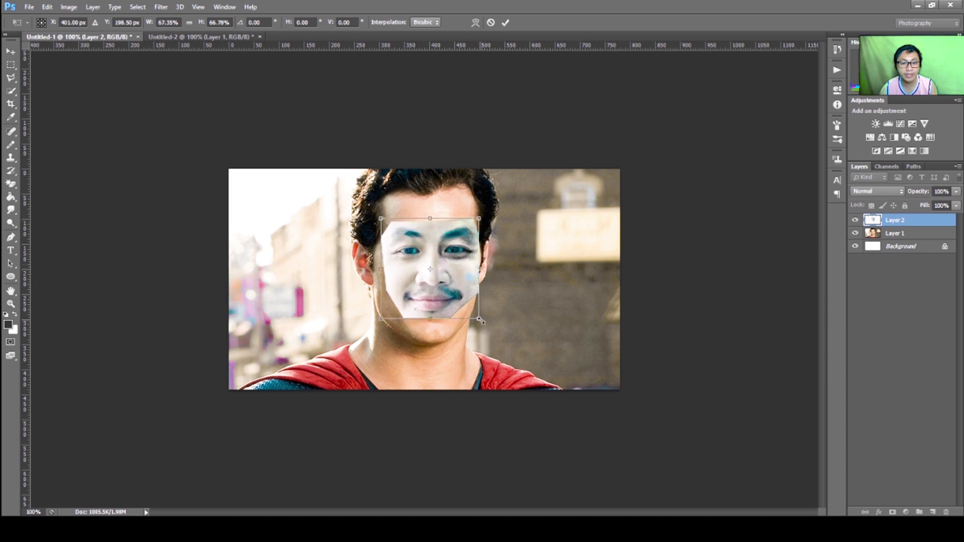
pyautogui.moveTo(479, 320)
pyautogui.mouseDown()
pyautogui.moveTo(485, 329)
pyautogui.moveTo(480, 323)
pyautogui.mouseUp()
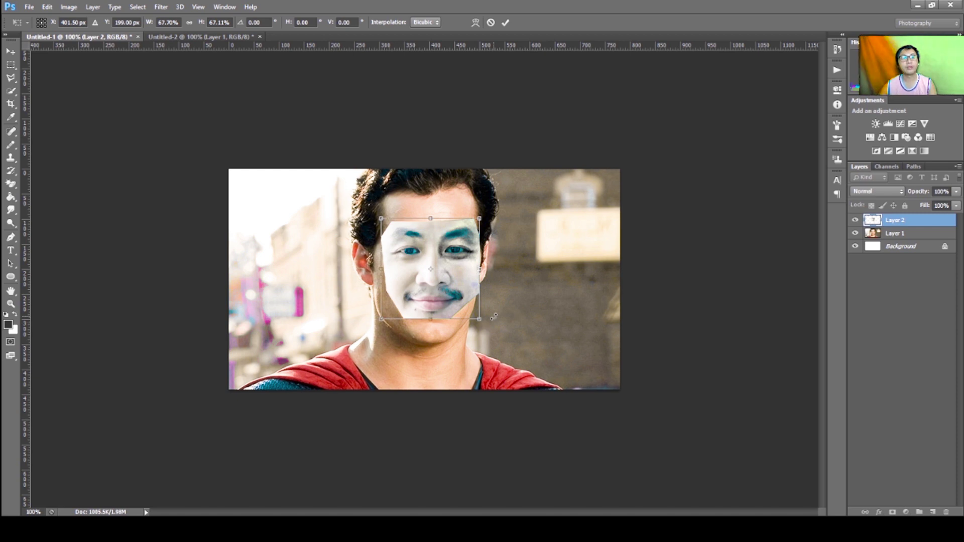
pyautogui.moveTo(474, 262); pyautogui.dragTo(472, 270)
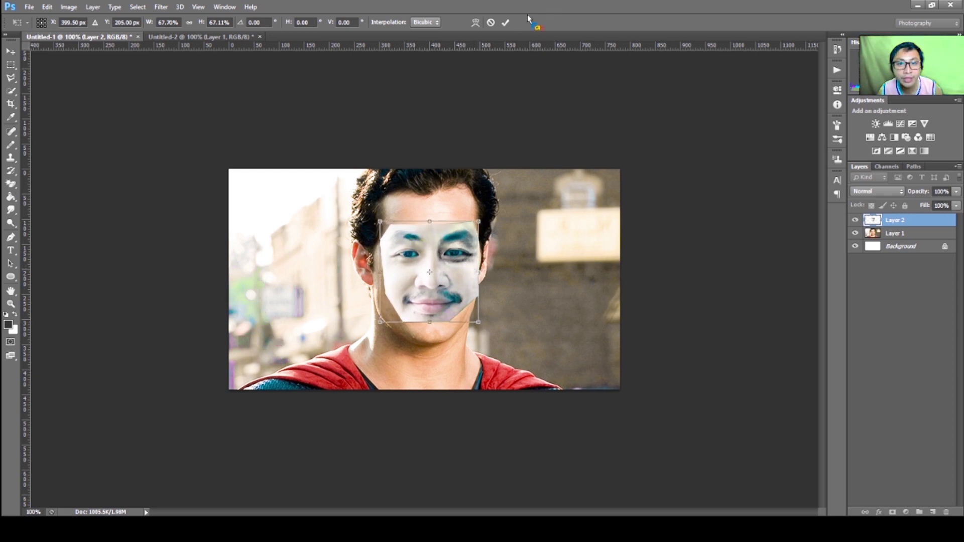
pyautogui.click(505, 23)
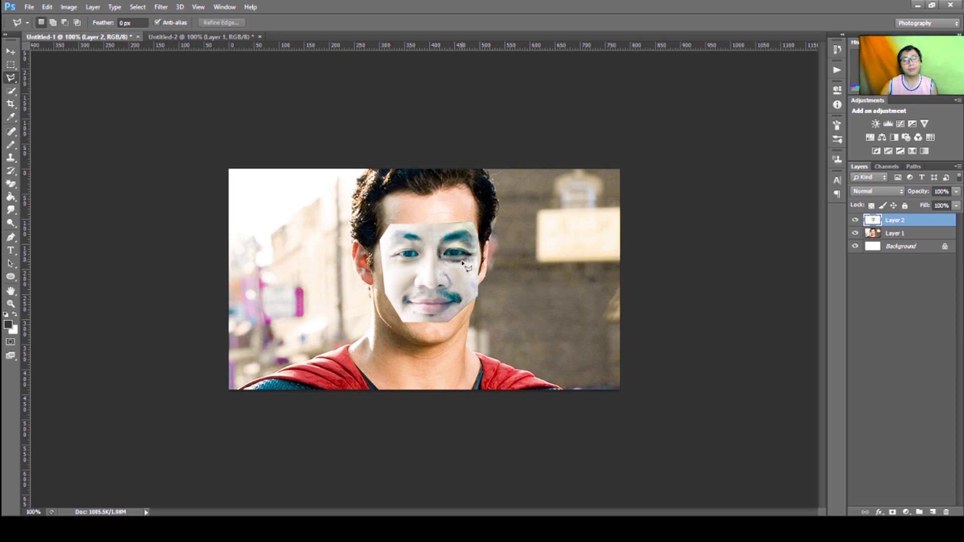
# Nudge the face patch slightly into place with the Move tool.
pyautogui.click(10, 51)
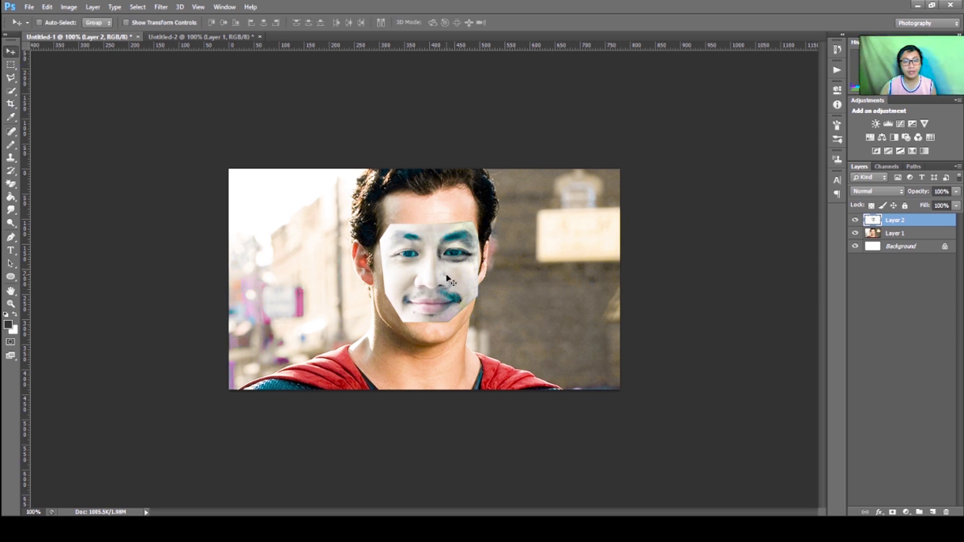
pyautogui.moveTo(446, 276); pyautogui.dragTo(448, 272)
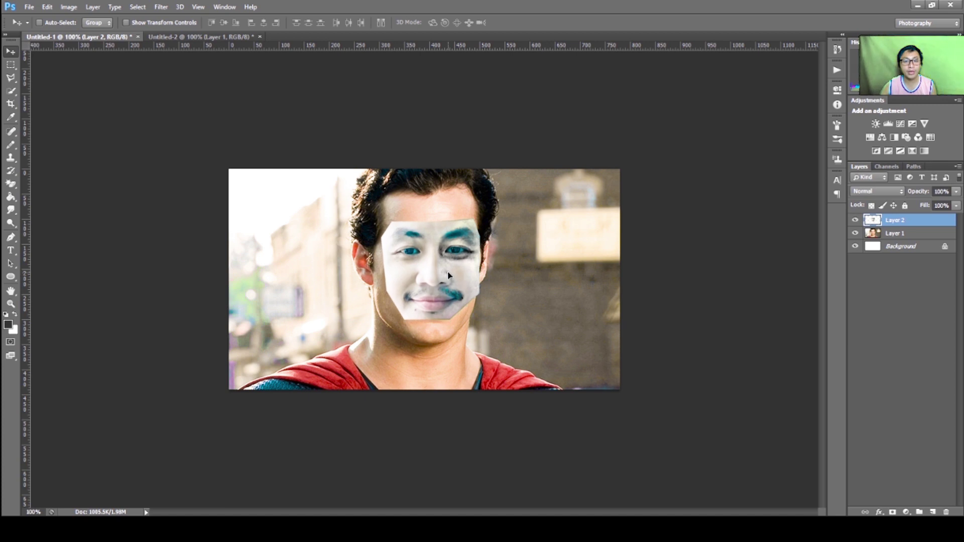
pyautogui.press('Down')
pyautogui.press('Down')
pyautogui.press('Down')
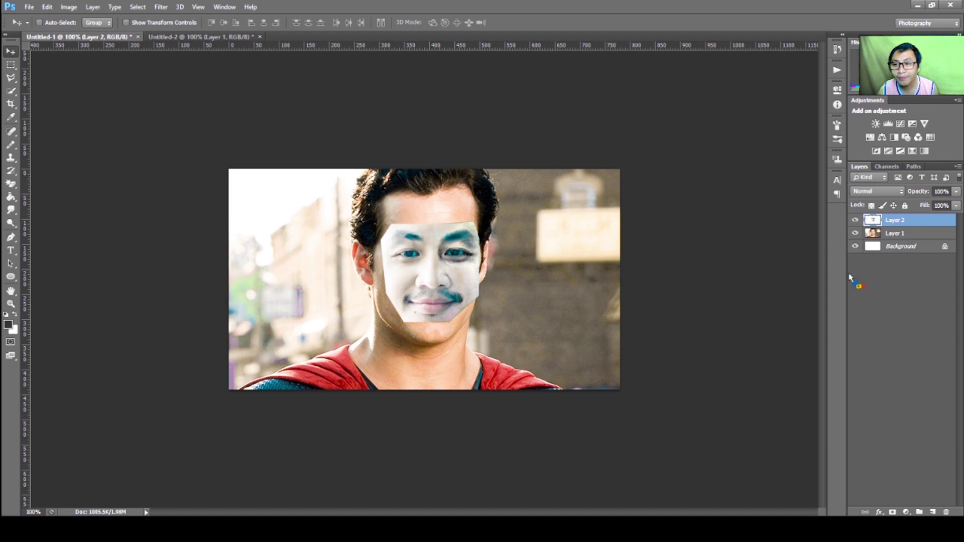
# Merge Layer 1 into Background, duplicate it, and flip the copy horizontally.
pyautogui.click(922, 235)
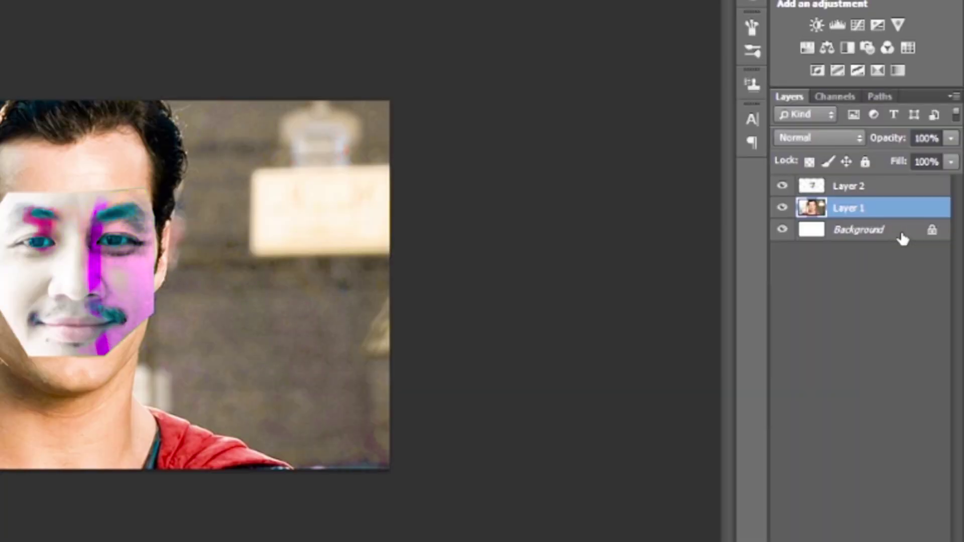
pyautogui.hotkey('ctrl', 'e')
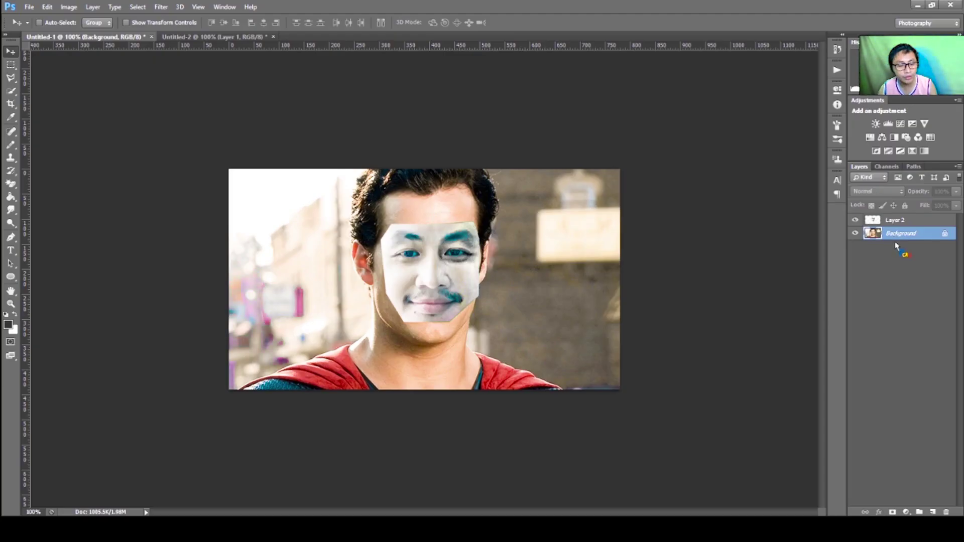
pyautogui.hotkey('ctrl', 'j')
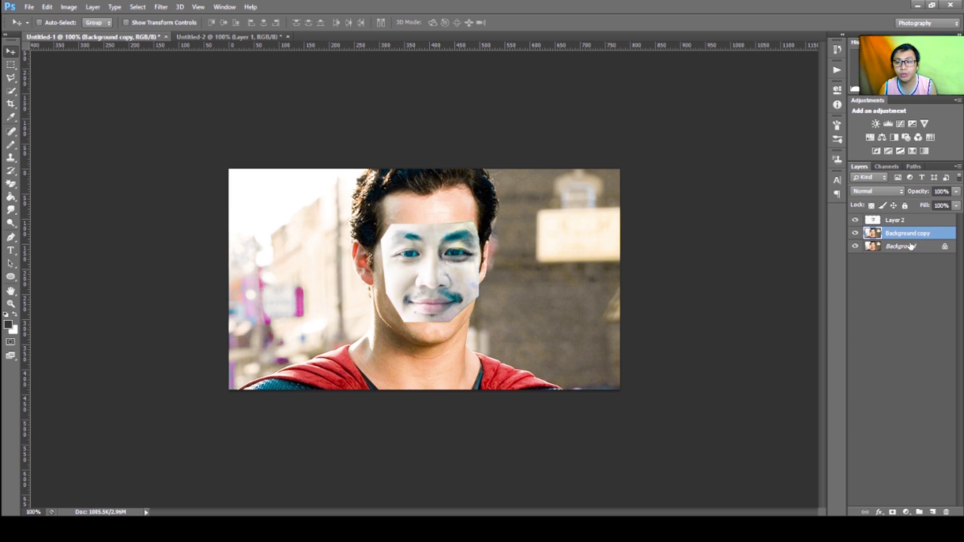
pyautogui.click(49, 7)
pyautogui.moveTo(63, 256)
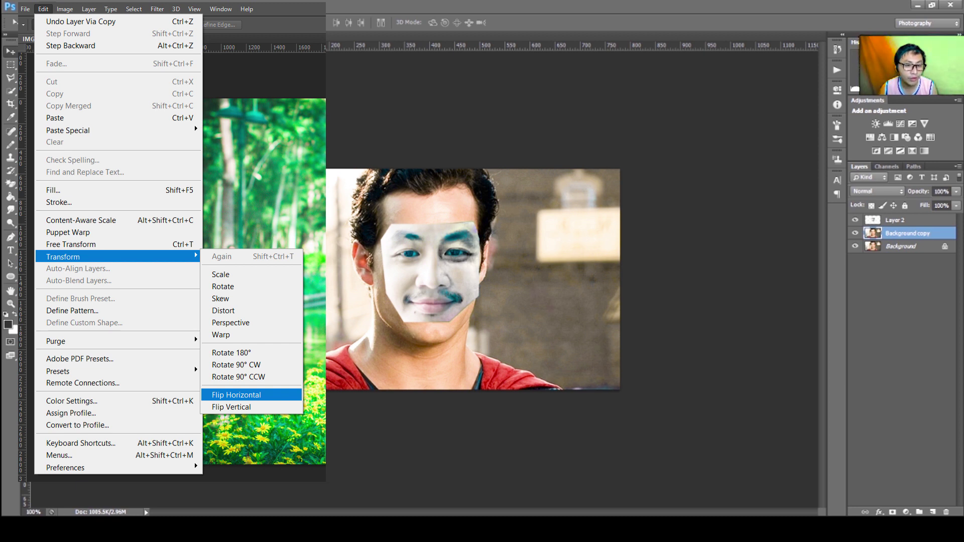
pyautogui.click(236, 395)
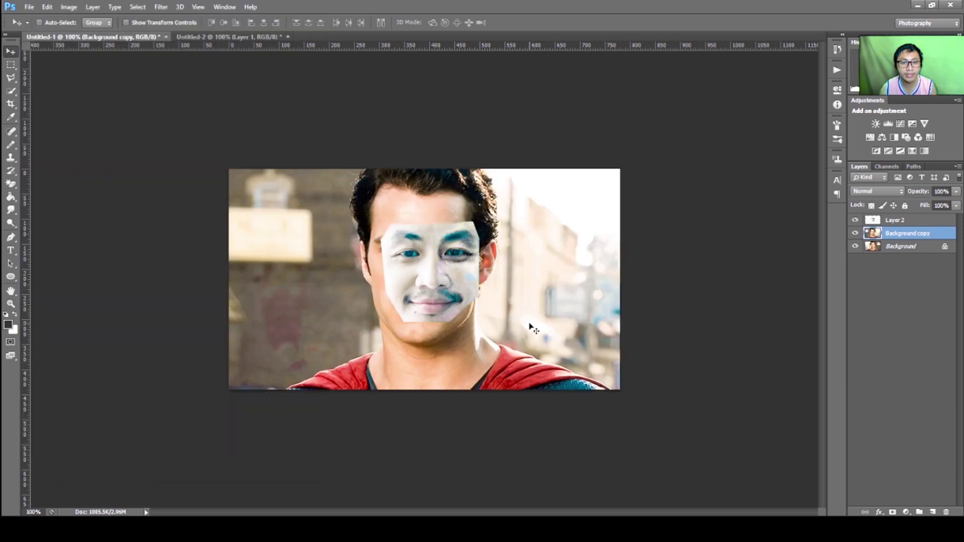
# Select Layer 2 and move the face patch left and slightly up.
pyautogui.click(921, 225)
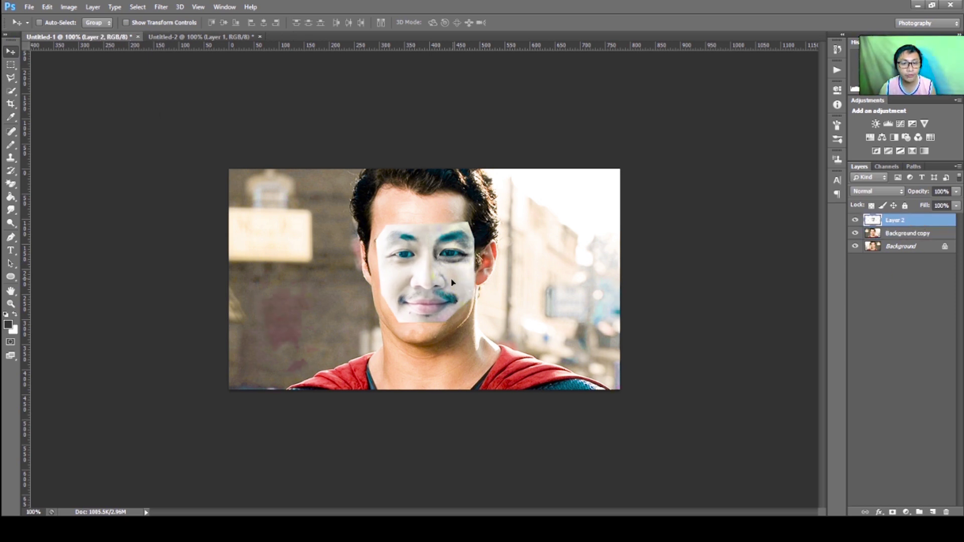
pyautogui.moveTo(457, 283); pyautogui.dragTo(445, 282)
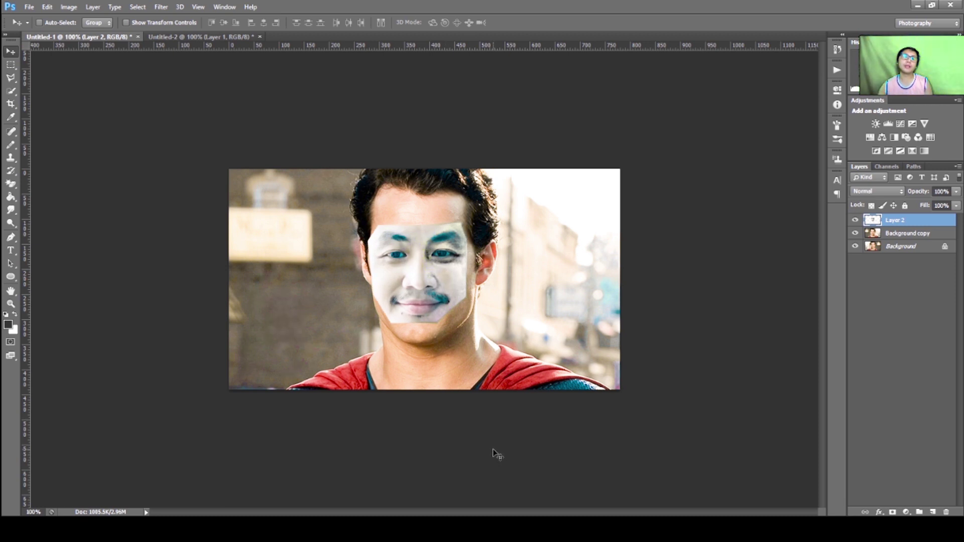
pyautogui.moveTo(428, 285); pyautogui.dragTo(426, 280)
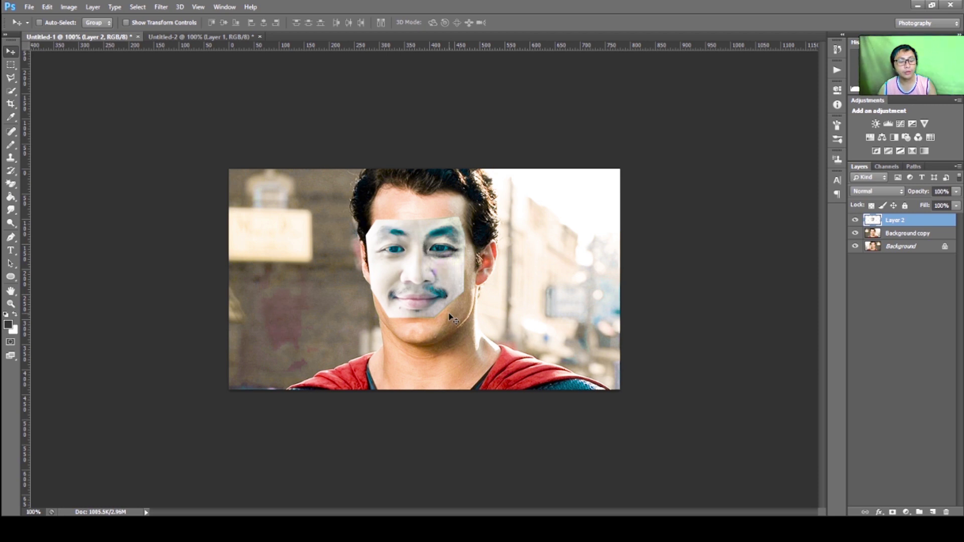
# Step back six history states with Ctrl+Alt+Z.
pyautogui.hotkey('ctrl', 'alt', 'z')
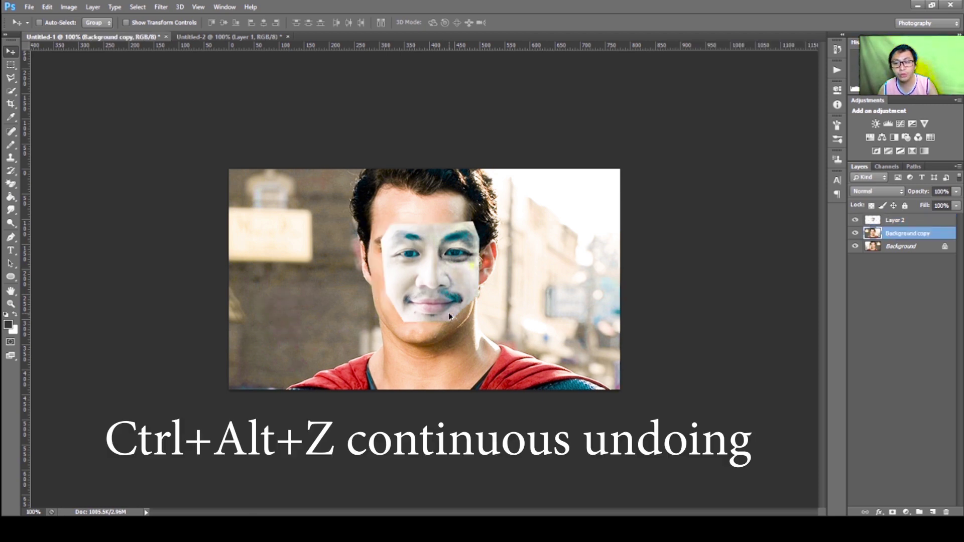
pyautogui.hotkey('ctrl', 'alt', 'z')
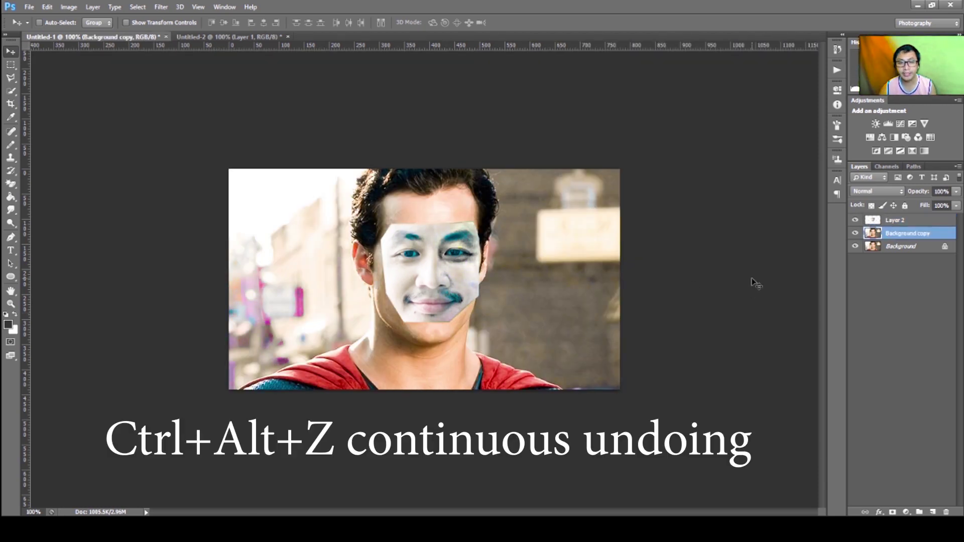
pyautogui.hotkey('ctrl', 'alt', 'z')
pyautogui.hotkey('ctrl', 'alt', 'z')
pyautogui.hotkey('ctrl', 'alt', 'z')
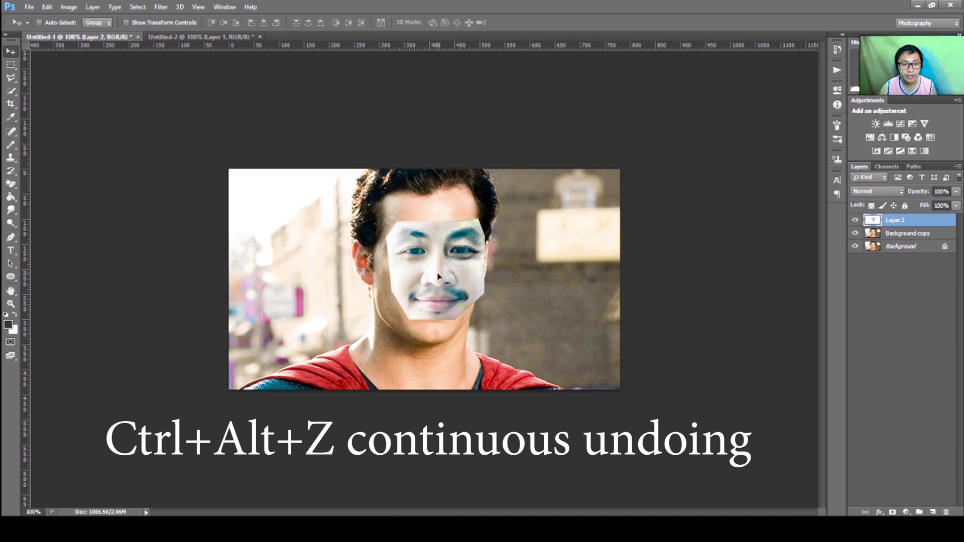
pyautogui.hotkey('ctrl', 'alt', 'z')
pyautogui.hotkey('ctrl', 'alt', 'z')
pyautogui.hotkey('ctrl', 'alt', 'z')
pyautogui.hotkey('ctrl', 'alt', 'z')
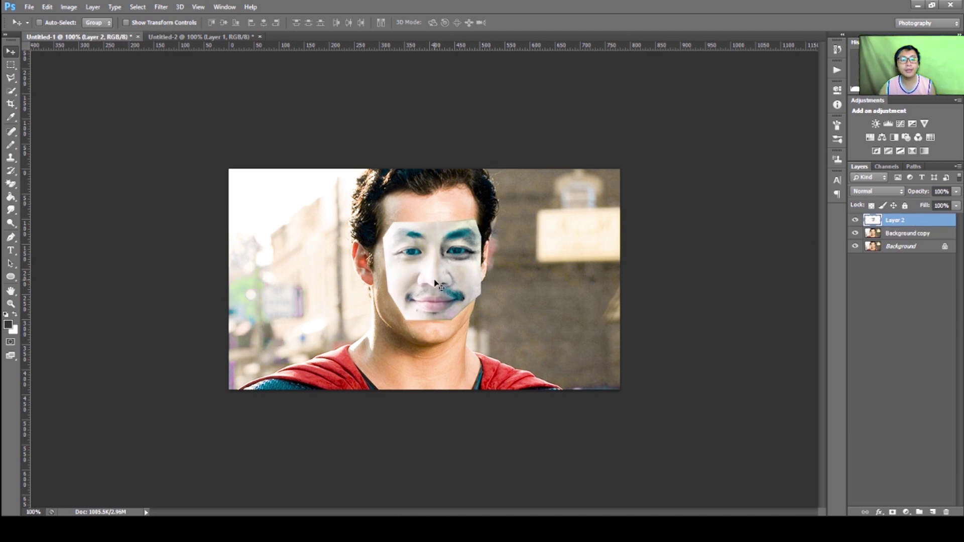
pyautogui.hotkey('ctrl', 'alt', 'z')
pyautogui.hotkey('ctrl', 'alt', 'z')
pyautogui.hotkey('ctrl', 'alt', 'z')
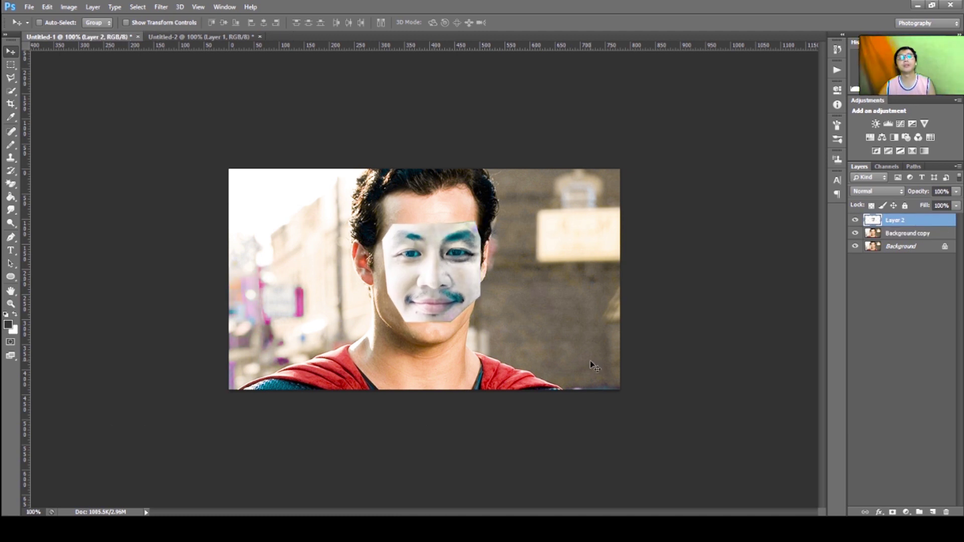
pyautogui.hotkey('ctrl', 'alt', 'z')
pyautogui.hotkey('ctrl', 'alt', 'z')
# Rotate the face patch about 3.6° and shift it slightly left and down.
pyautogui.hotkey('ctrl', 't')
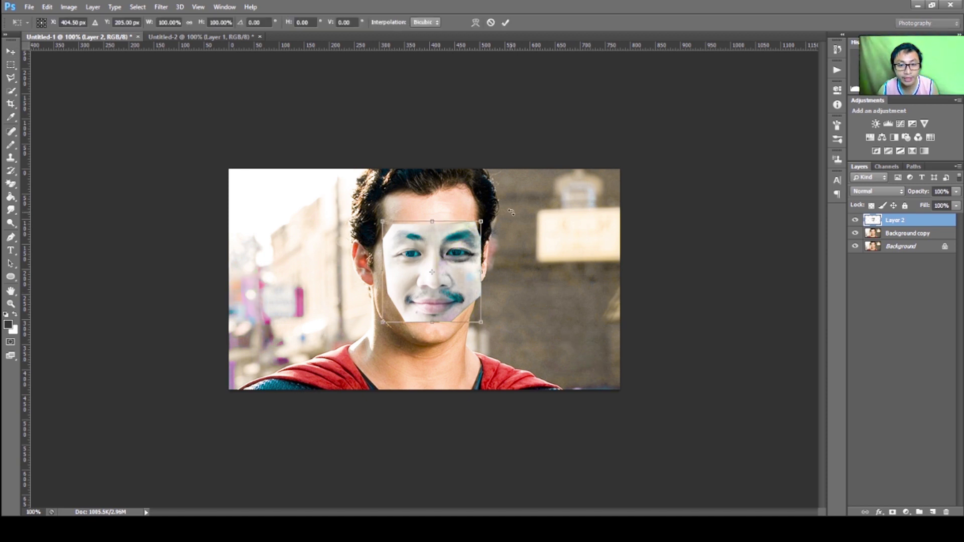
pyautogui.moveTo(512, 211); pyautogui.dragTo(515, 216)
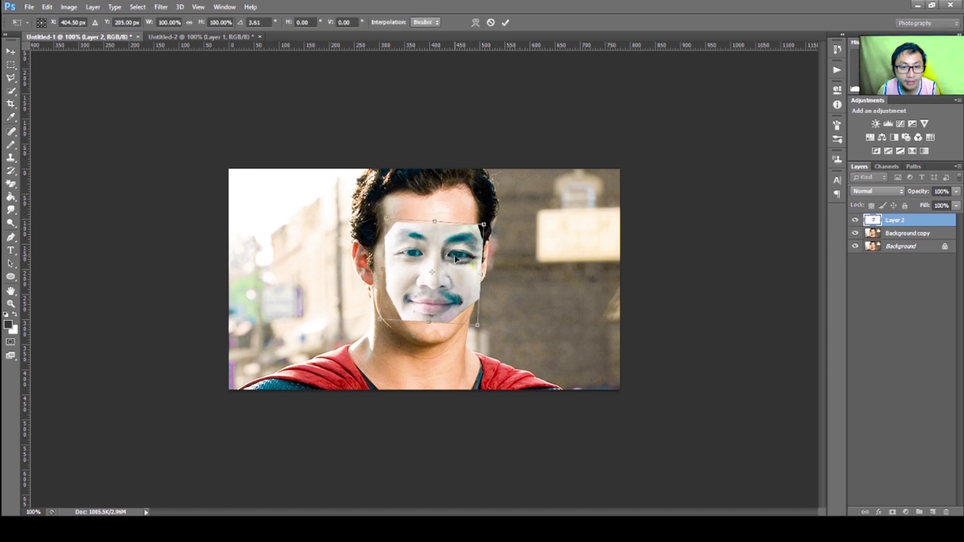
pyautogui.moveTo(468, 254); pyautogui.dragTo(465, 256)
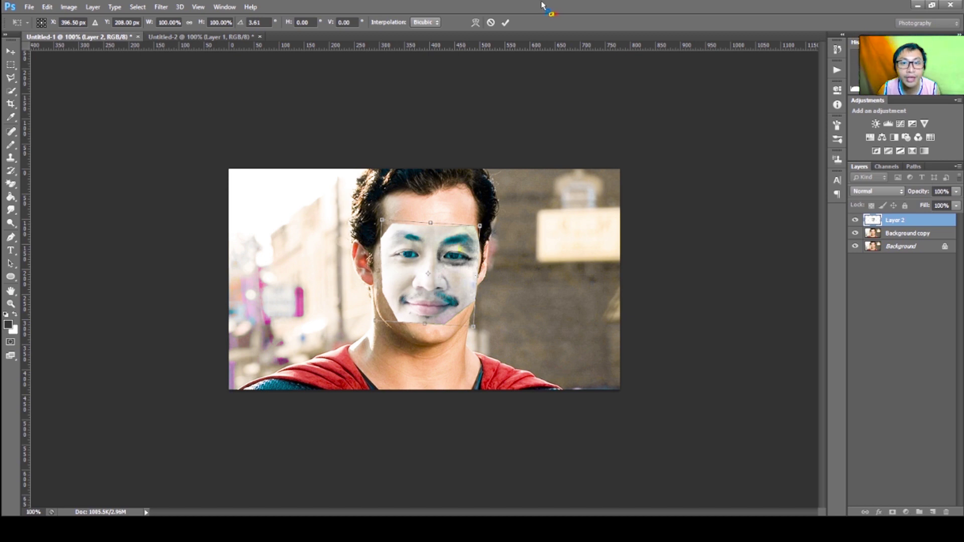
pyautogui.click(505, 22)
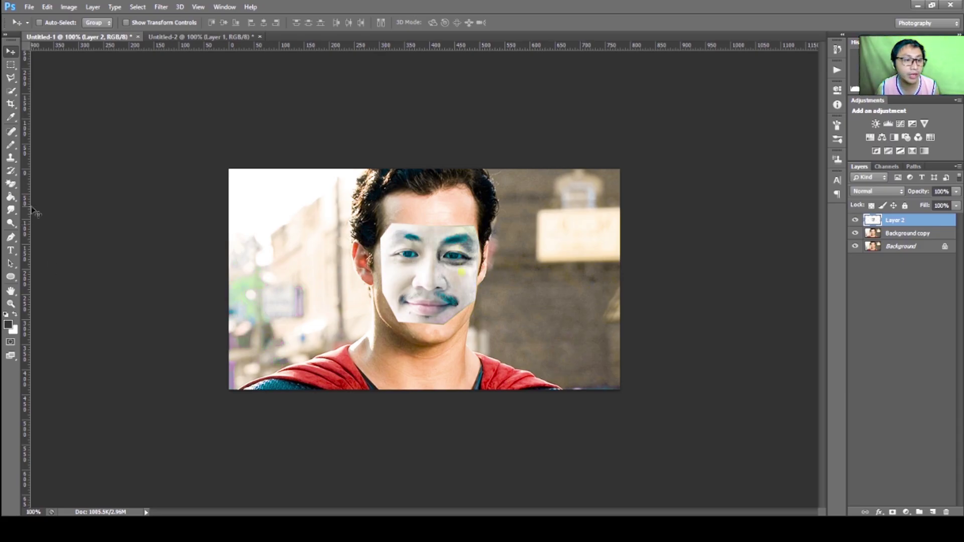
pyautogui.click(10, 184)
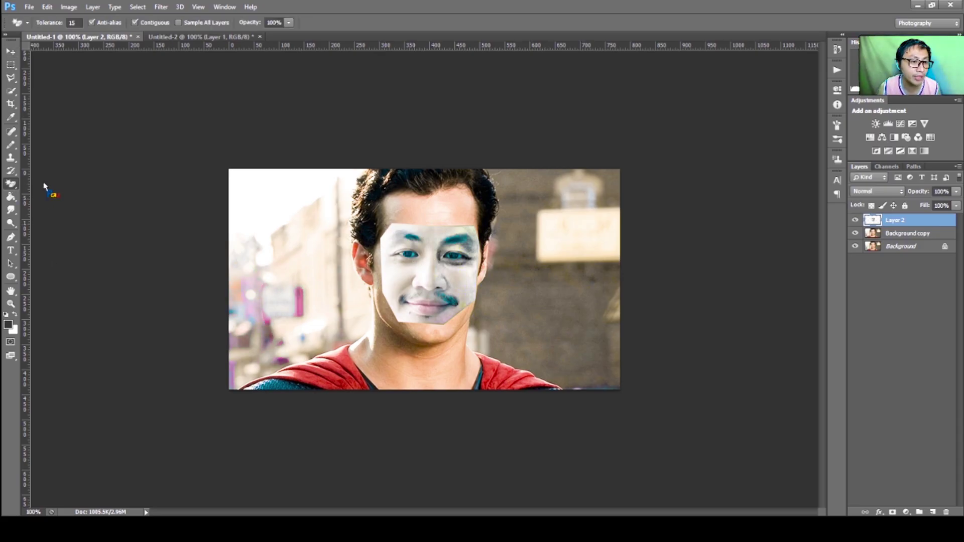
# Erase along the face patch's left edge with the regular Eraser.
pyautogui.hotkey('shift', 'e')
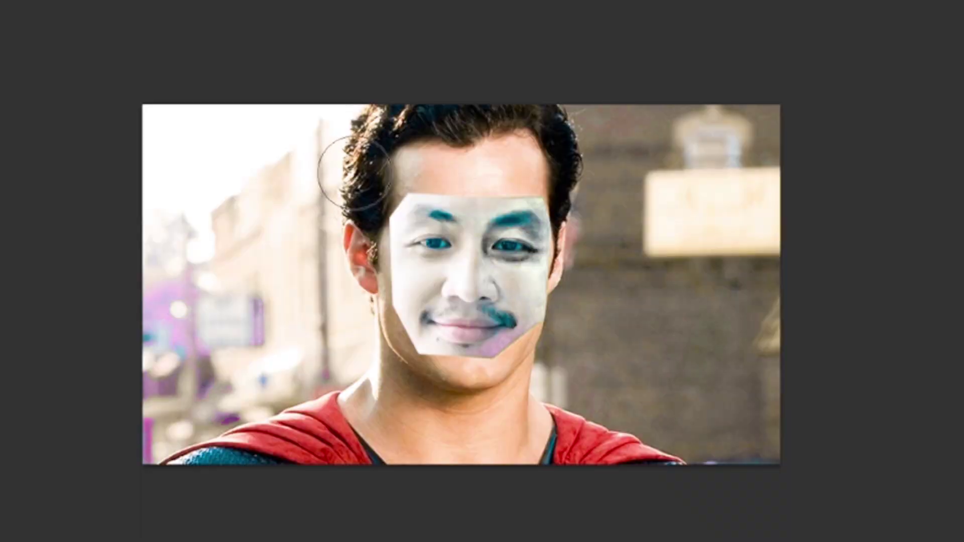
pyautogui.click(353, 174)
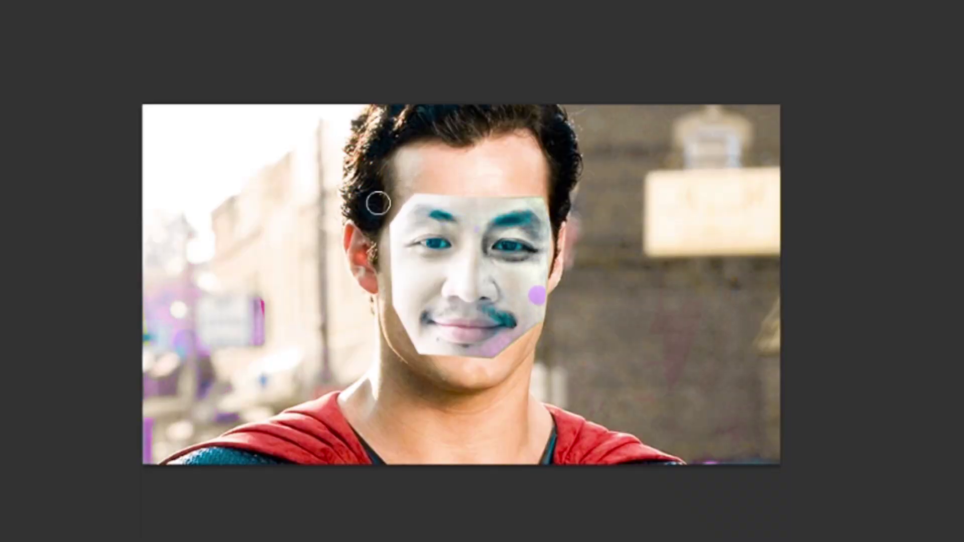
pyautogui.moveTo(383, 223); pyautogui.dragTo(402, 333)
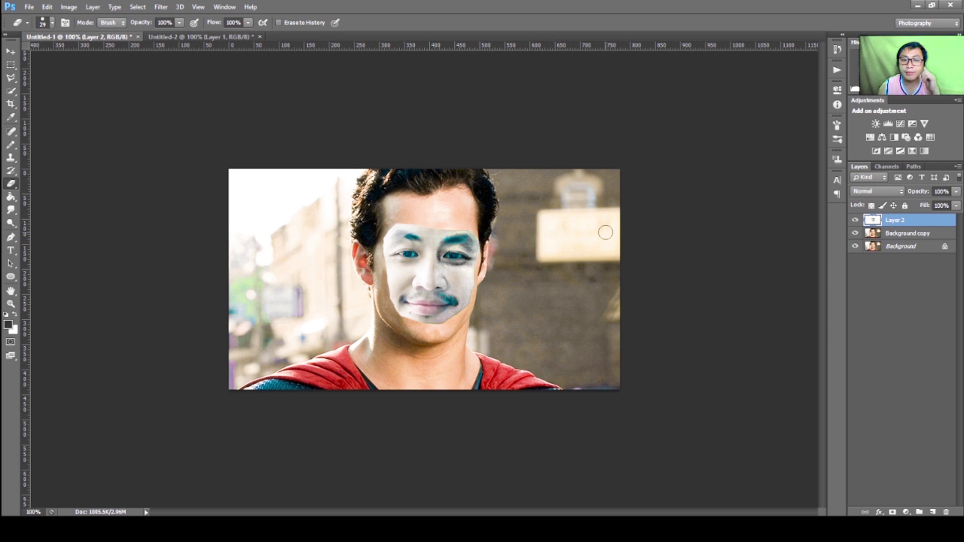
pyautogui.click(15, 51)
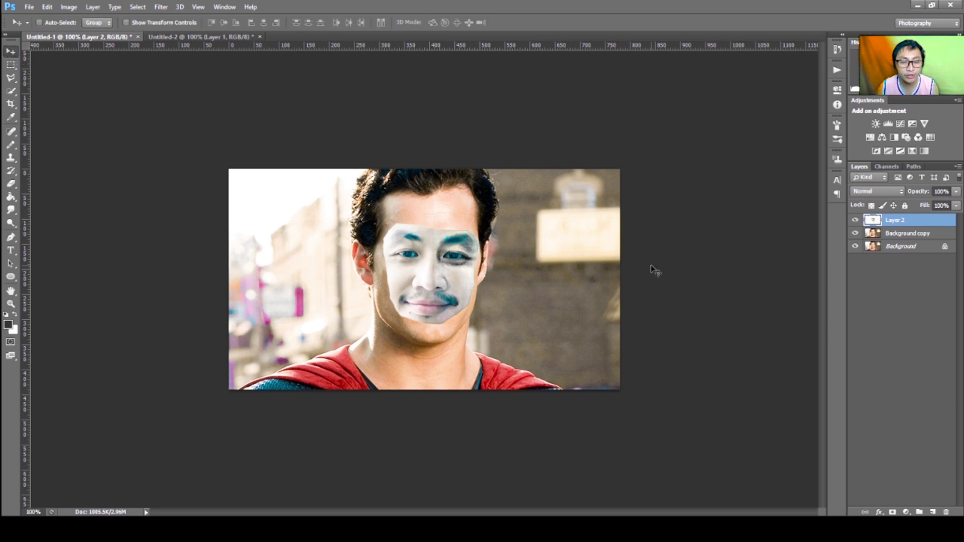
# Rotate the face patch back counterclockwise about 3.7°.
pyautogui.hotkey('ctrl', 't')
pyautogui.moveTo(503, 219); pyautogui.dragTo(498, 214)
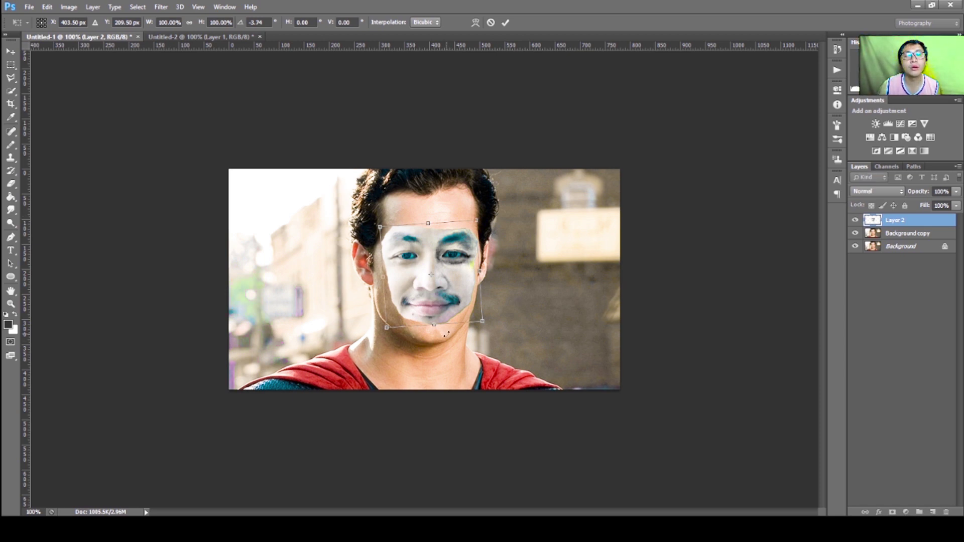
pyautogui.click(505, 23)
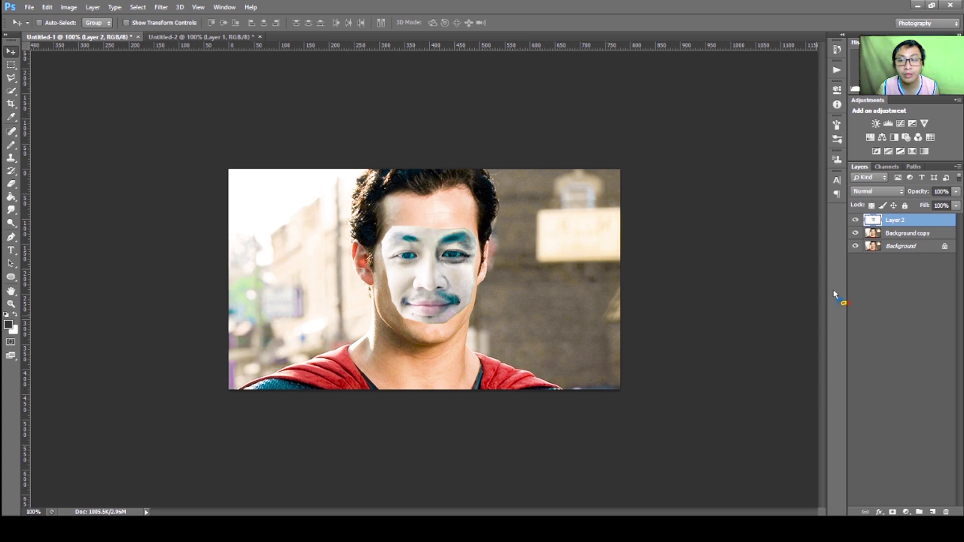
# Stretch the Background copy about 6% wider and move the face patch 8 px right.
pyautogui.click(941, 238)
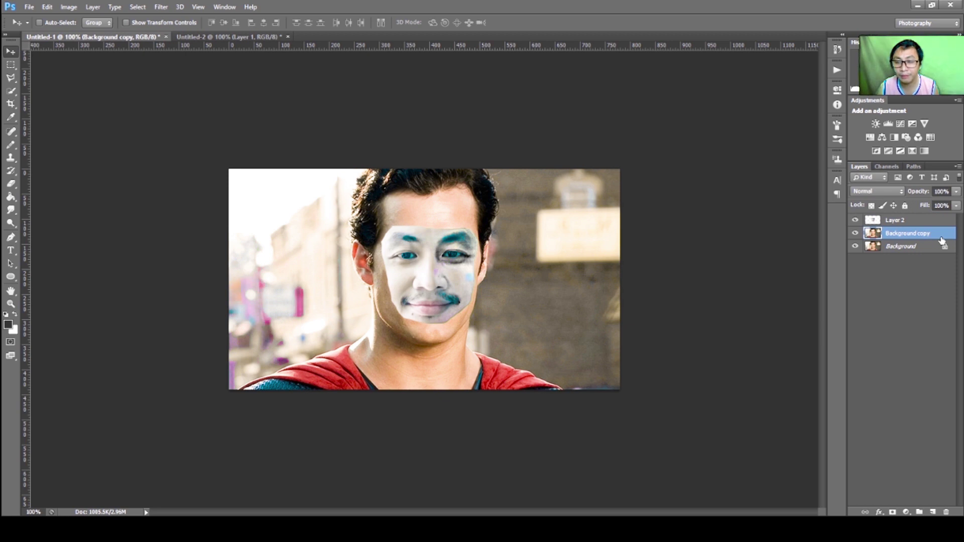
pyautogui.hotkey('ctrl', 't')
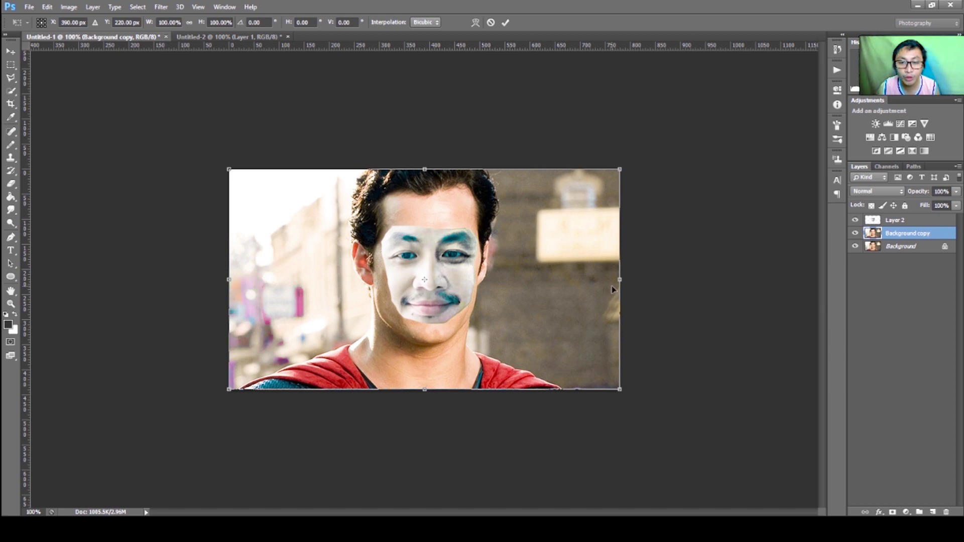
pyautogui.moveTo(619, 281); pyautogui.dragTo(633, 281)
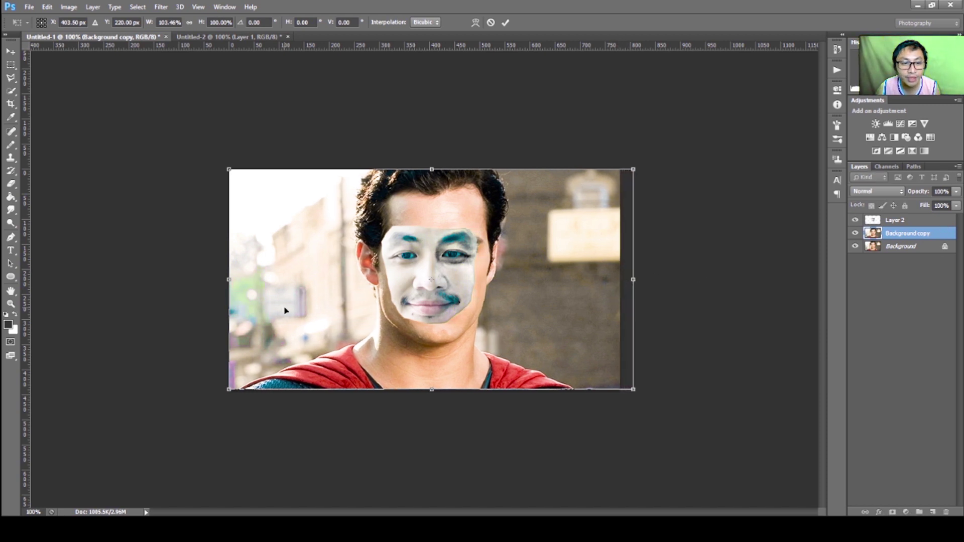
pyautogui.moveTo(224, 280); pyautogui.dragTo(218, 280)
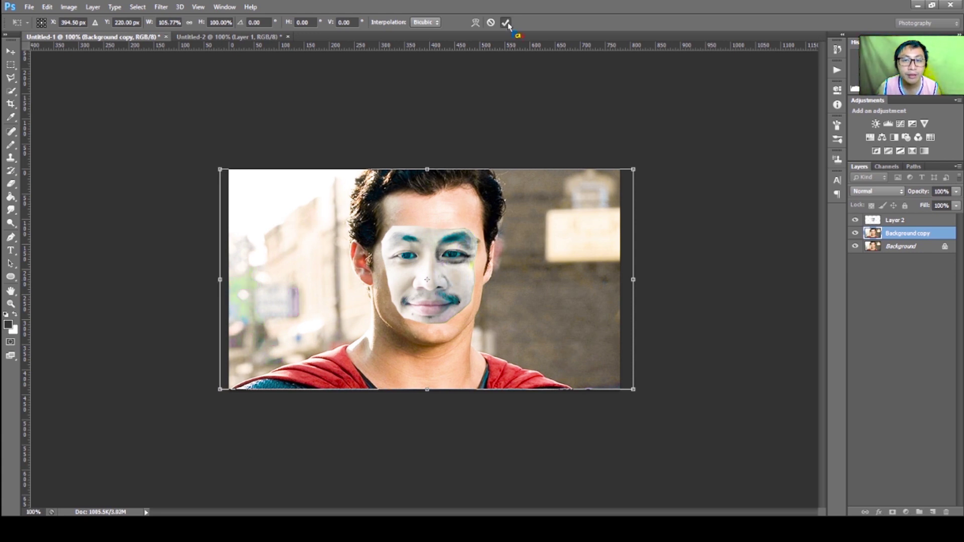
pyautogui.click(506, 22)
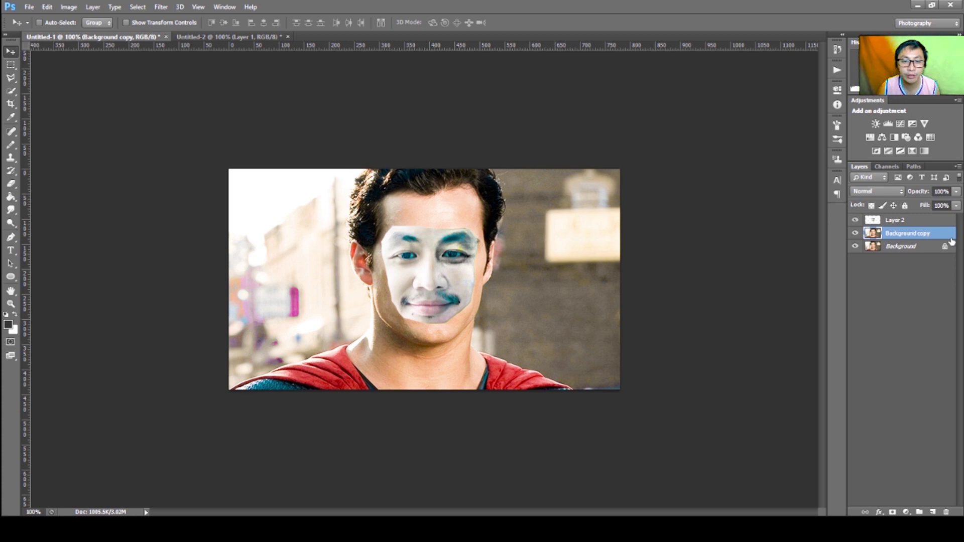
pyautogui.click(928, 223)
pyautogui.moveTo(415, 267); pyautogui.dragTo(419, 266)
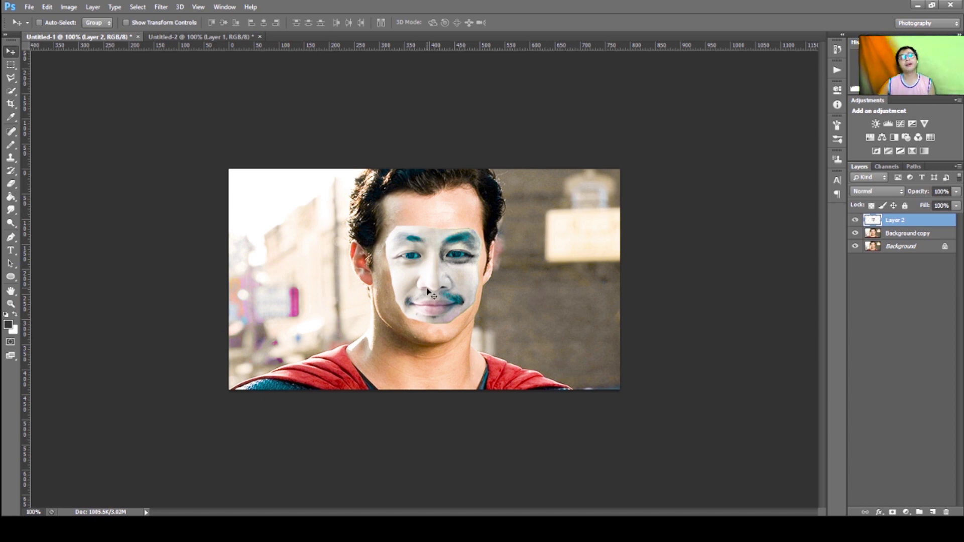
# Nudge the face patch up and enlarge it to about 105% over Superman's face.
pyautogui.moveTo(427, 292); pyautogui.dragTo(427, 288)
pyautogui.hotkey('ctrl', 't')
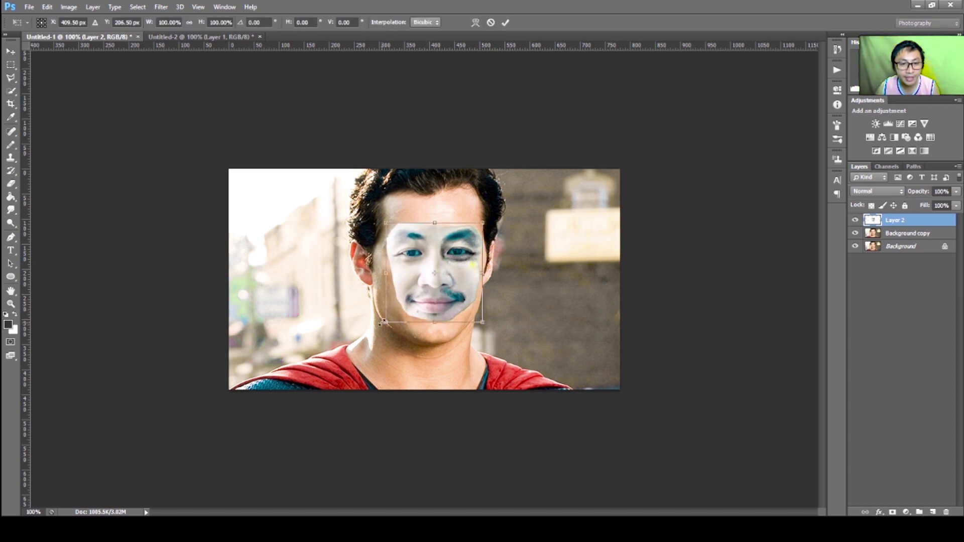
pyautogui.moveTo(384, 321); pyautogui.dragTo(379, 327)
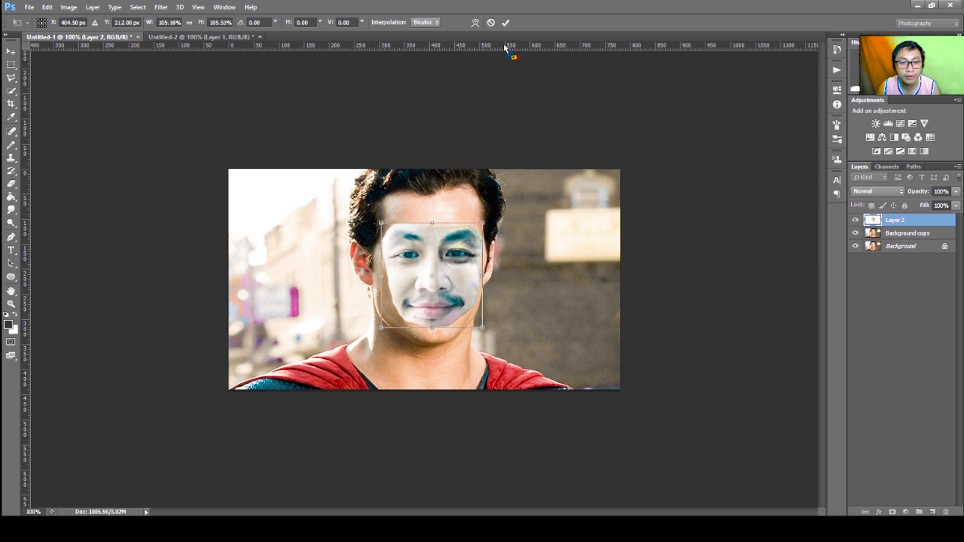
pyautogui.click(506, 22)
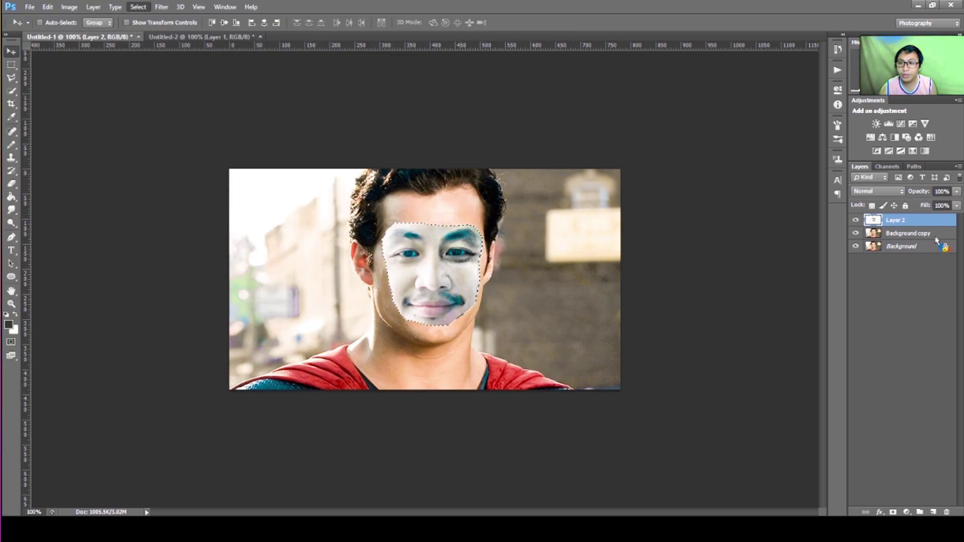
# Select the Background copy layer in the Layers panel, keeping the face selection.
pyautogui.moveTo(937, 239); pyautogui.dragTo(554, 236)
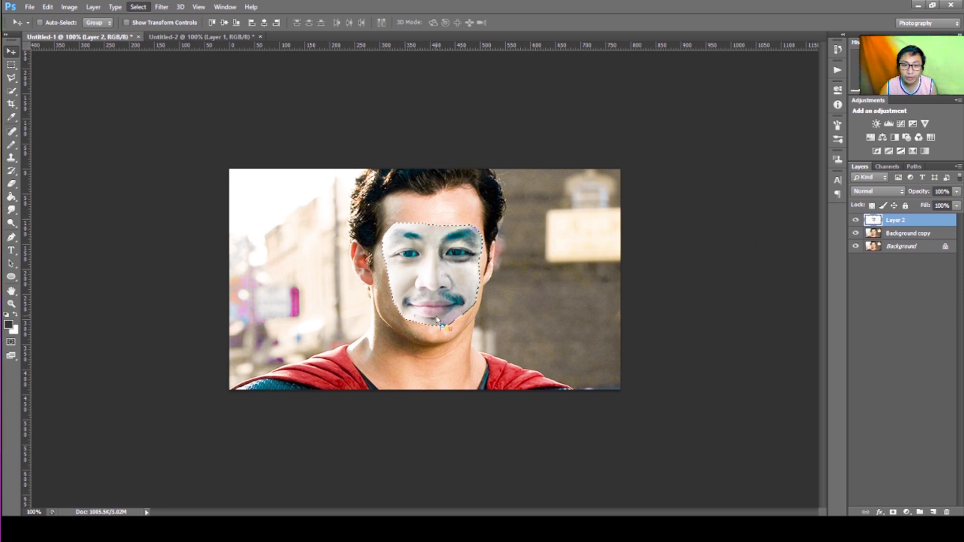
pyautogui.click(947, 238)
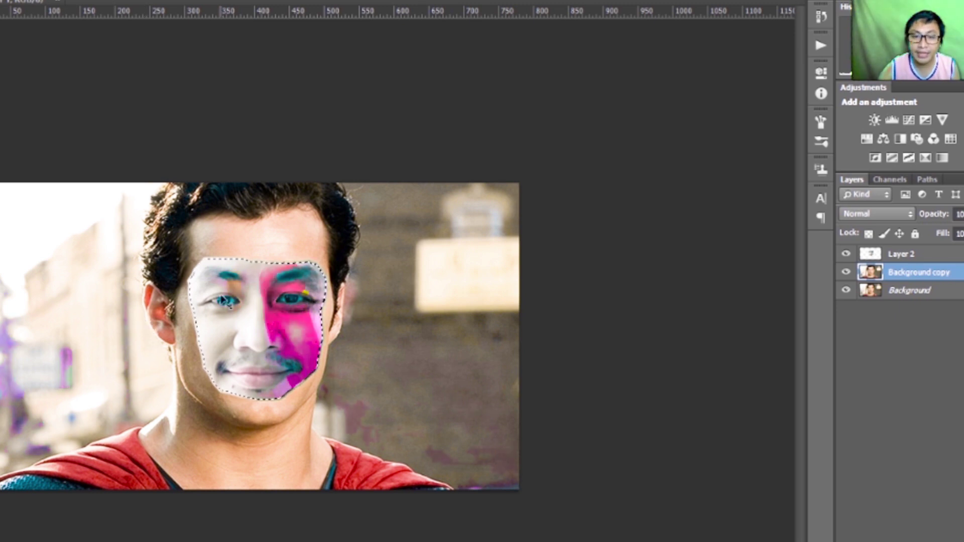
# Delete Superman's face from Background copy, deselect, and hide the Background and Layer 2 layers.
pyautogui.press('Delete')
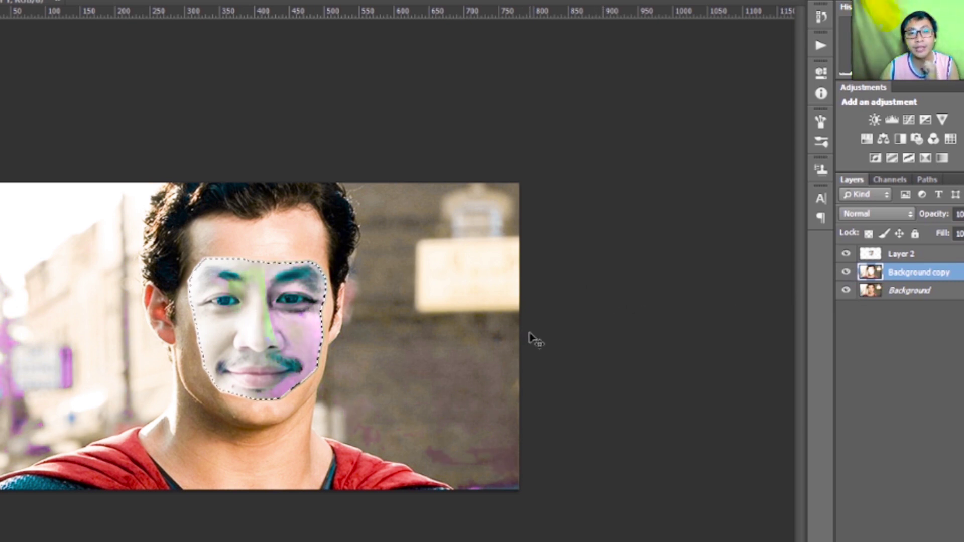
pyautogui.click(846, 290)
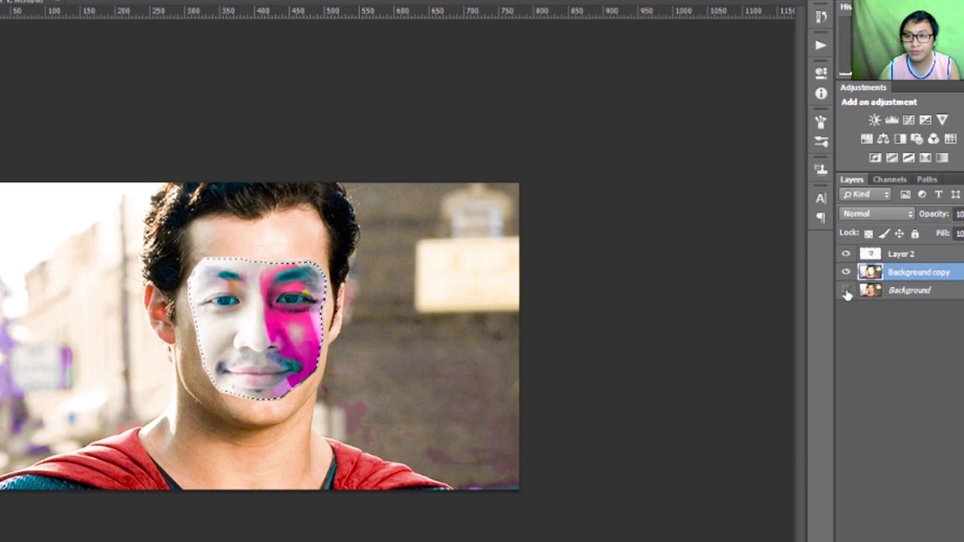
pyautogui.hotkey('ctrl', 'd')
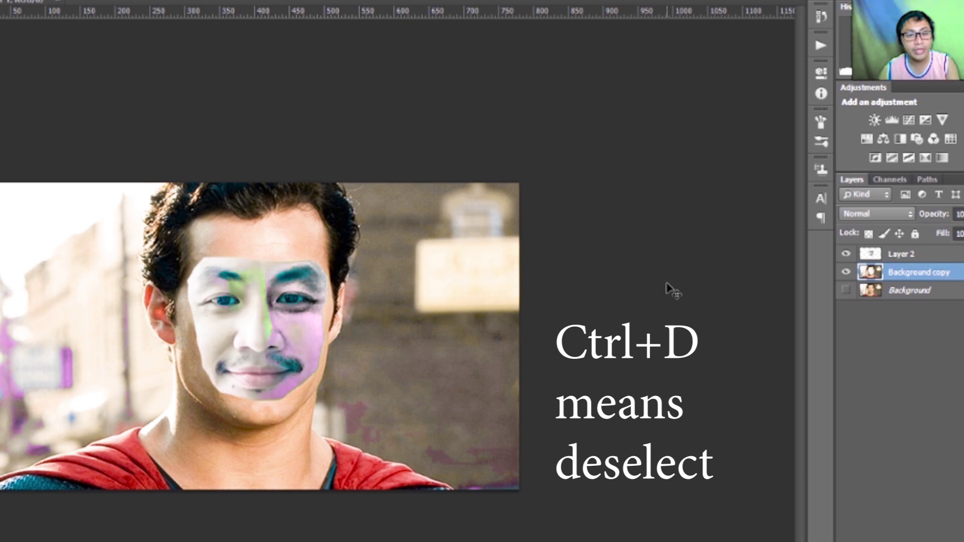
pyautogui.click(846, 254)
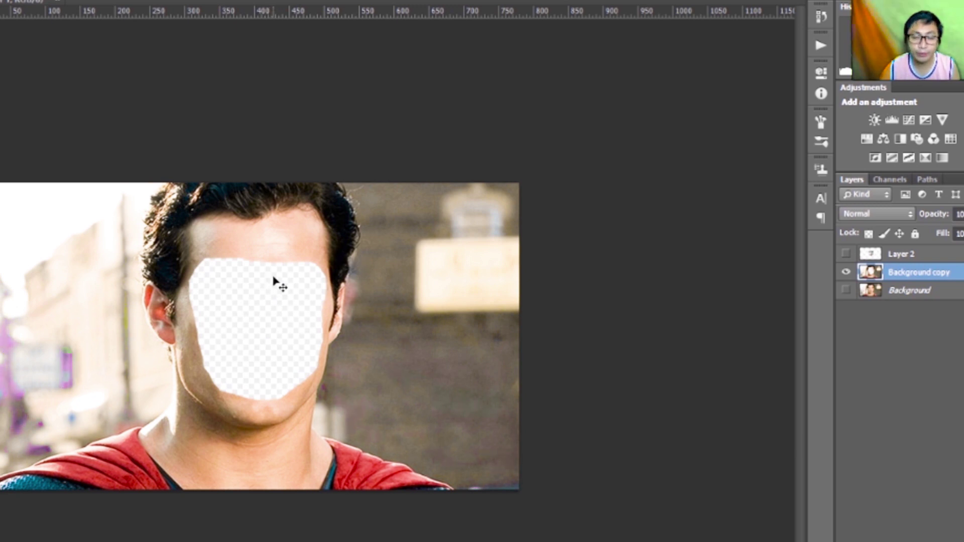
# Show Layer 2 again with Background kept hidden, and select Layer 2 together with Background copy.
pyautogui.click(846, 254)
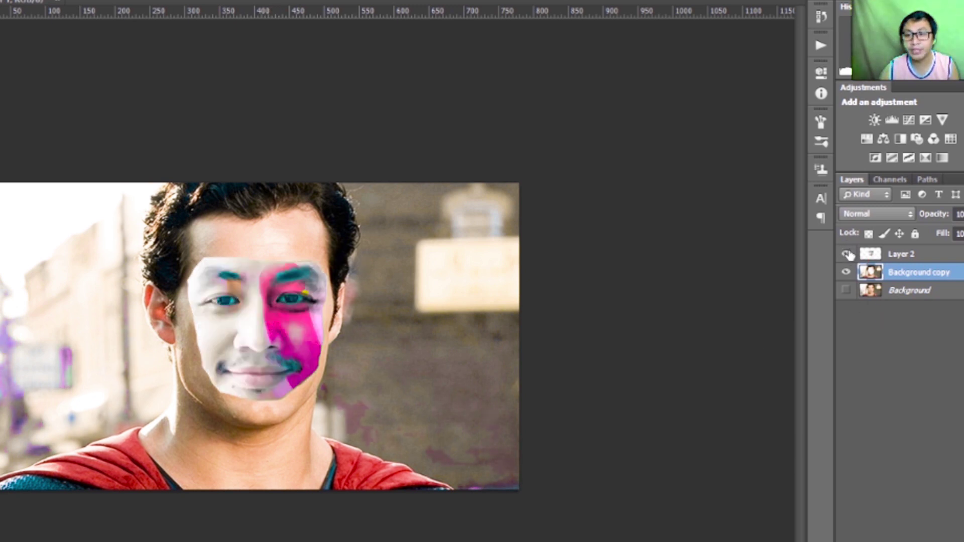
pyautogui.click(846, 289)
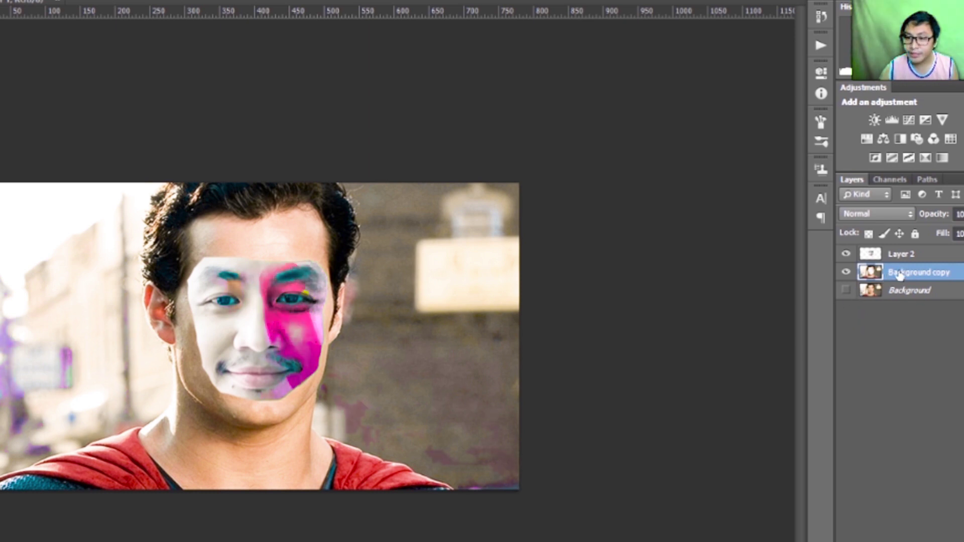
pyautogui.keyDown('ctrl'); pyautogui.click(938, 255); pyautogui.keyUp('ctrl')
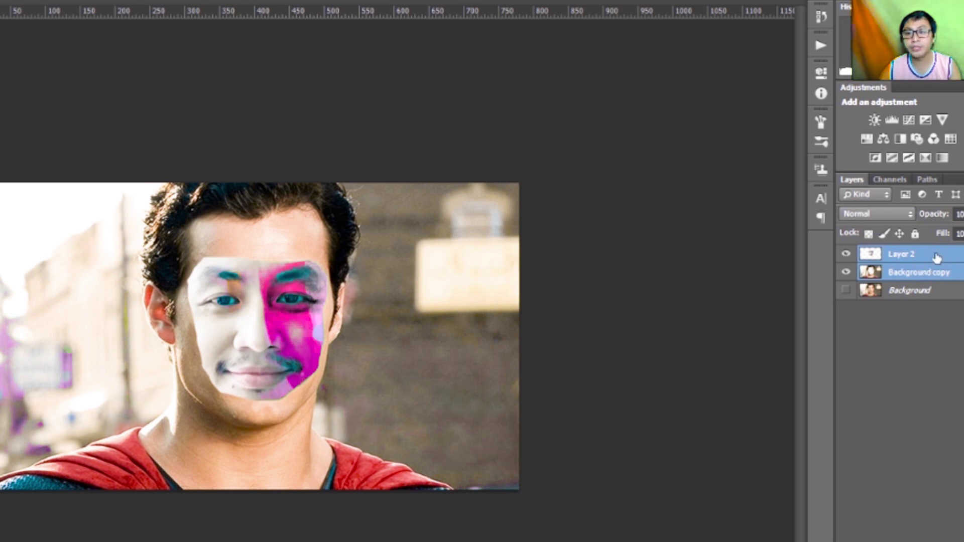
pyautogui.click(937, 255)
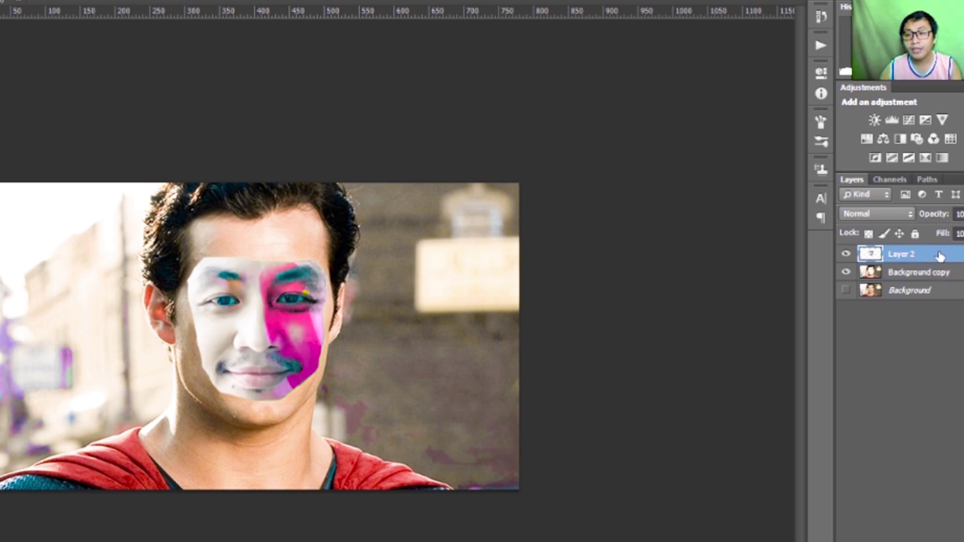
pyautogui.keyDown('ctrl'); pyautogui.click(959, 274); pyautogui.keyUp('ctrl')
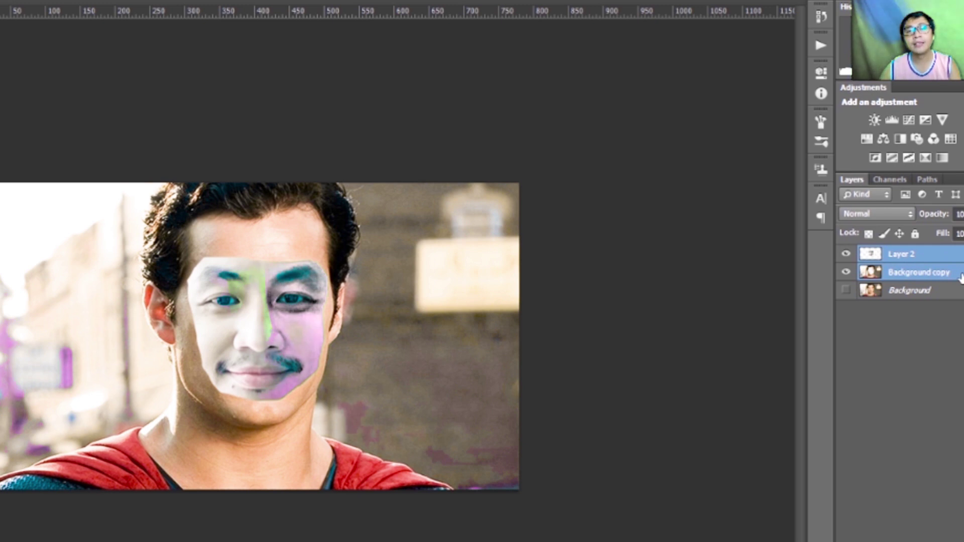
pyautogui.click(959, 274)
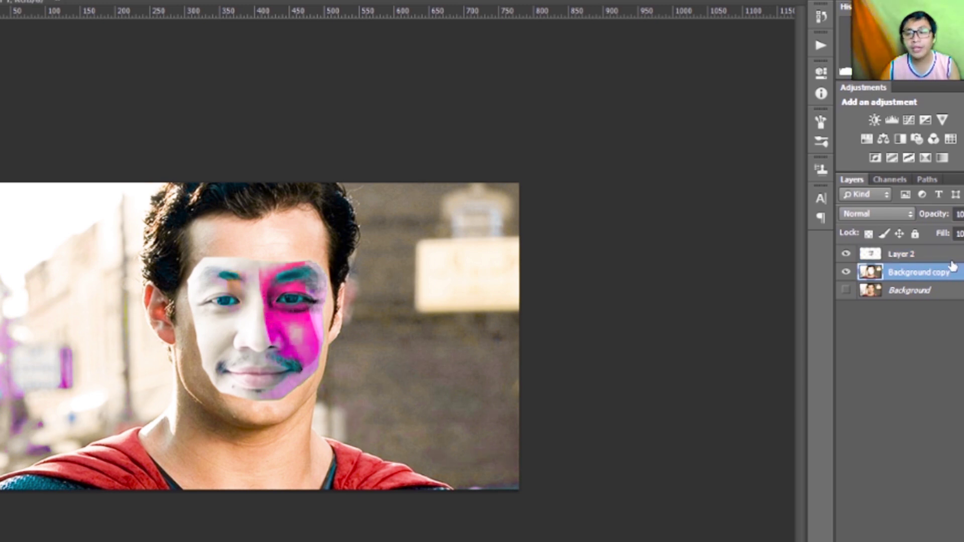
pyautogui.keyDown('ctrl'); pyautogui.click(944, 255); pyautogui.keyUp('ctrl')
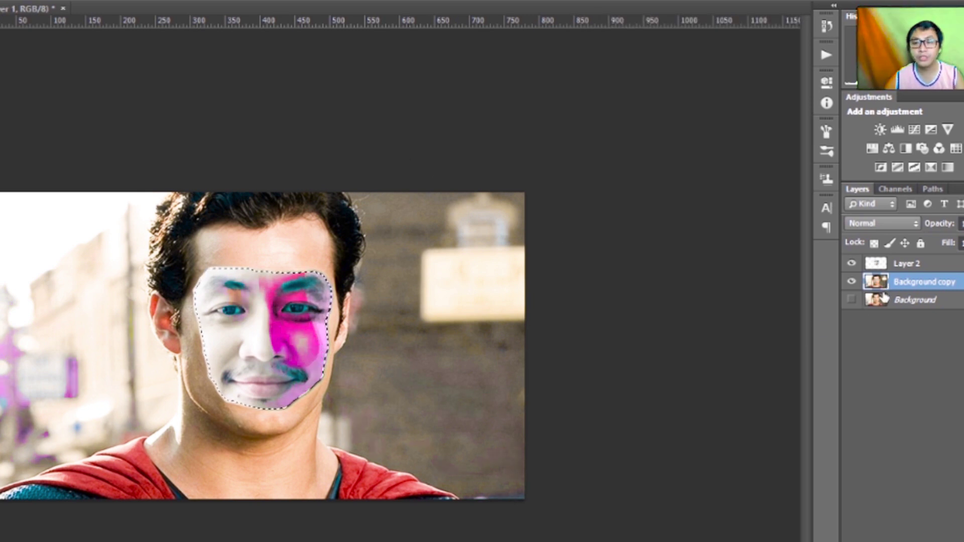
# Compare the pasted face layer, then reload its outline and contract the selection by 1 pixel.
pyautogui.click(851, 263)
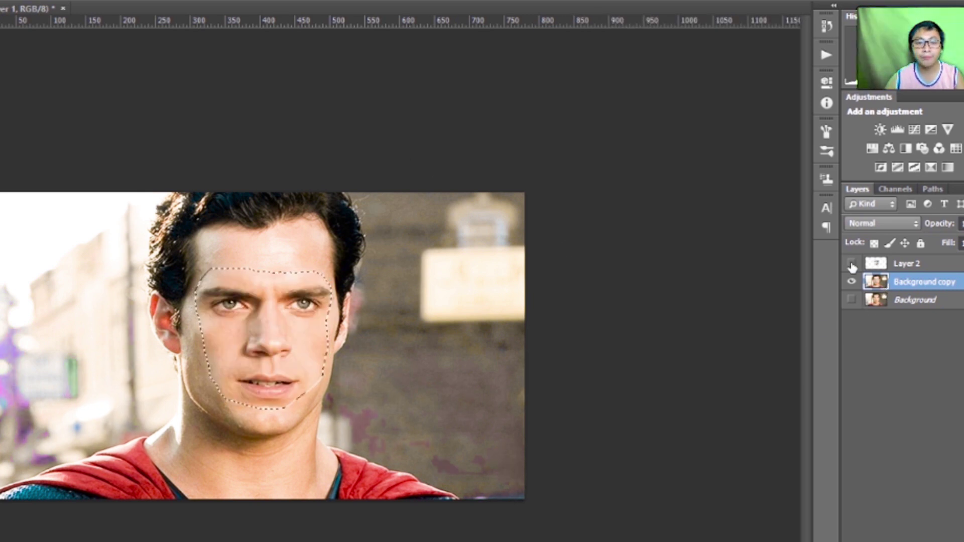
pyautogui.click(852, 263)
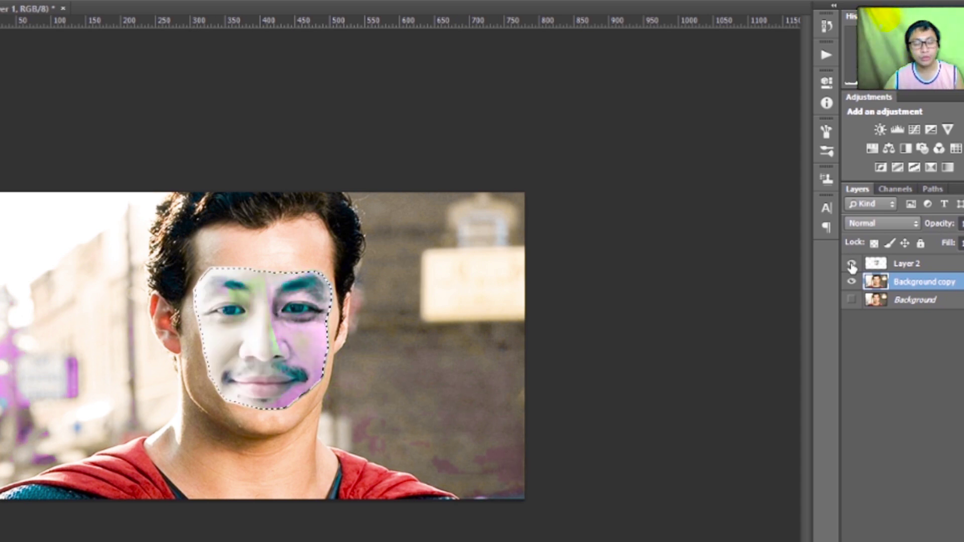
pyautogui.hotkey('ctrl', 'd')
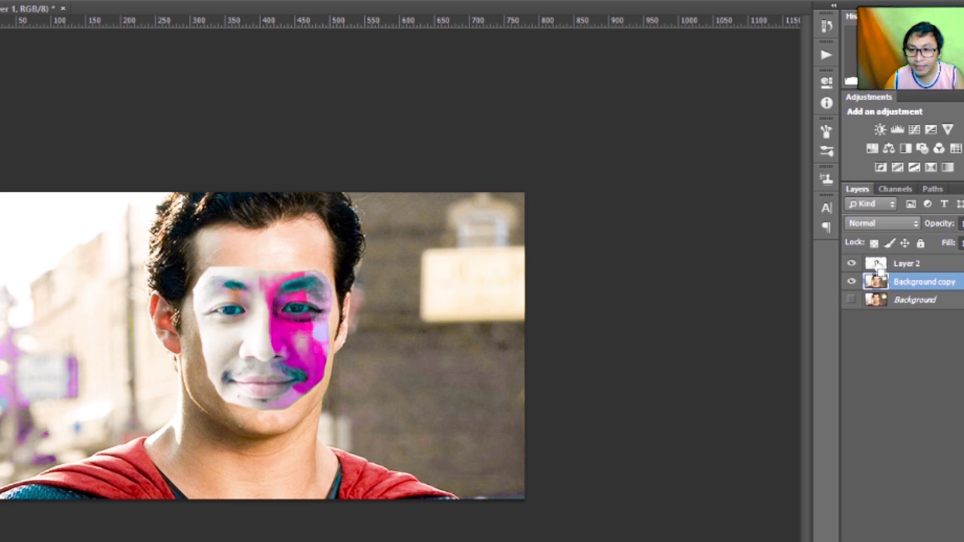
pyautogui.keyDown('ctrl'); pyautogui.click(877, 266); pyautogui.keyUp('ctrl')
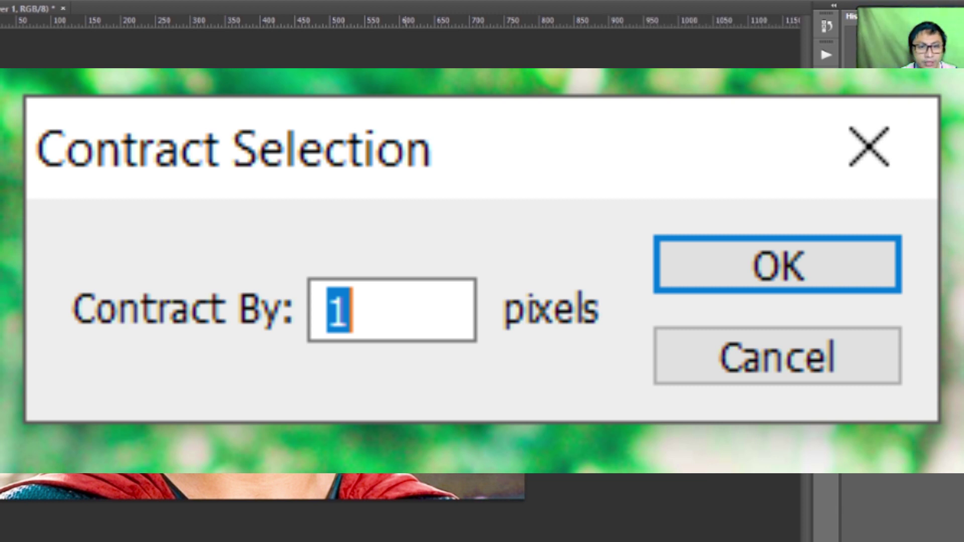
pyautogui.press('Return')
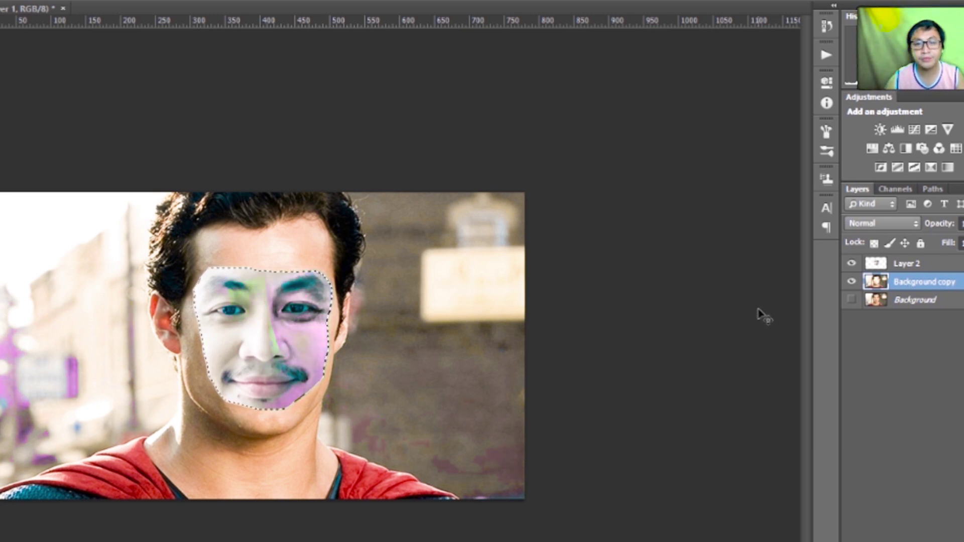
# Deselect, recheck the face layer's visibility, and select it together with Background copy.
pyautogui.hotkey('ctrl', 'd')
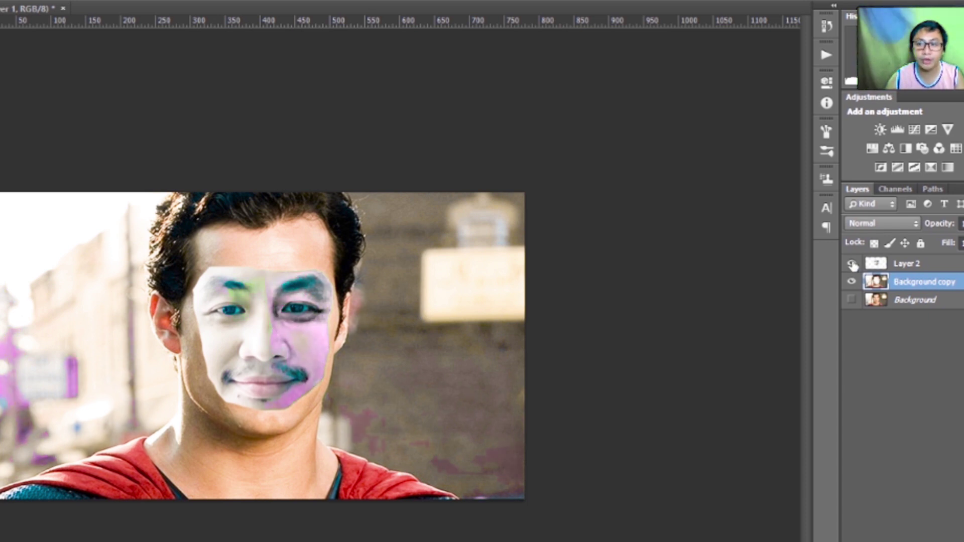
pyautogui.click(852, 264)
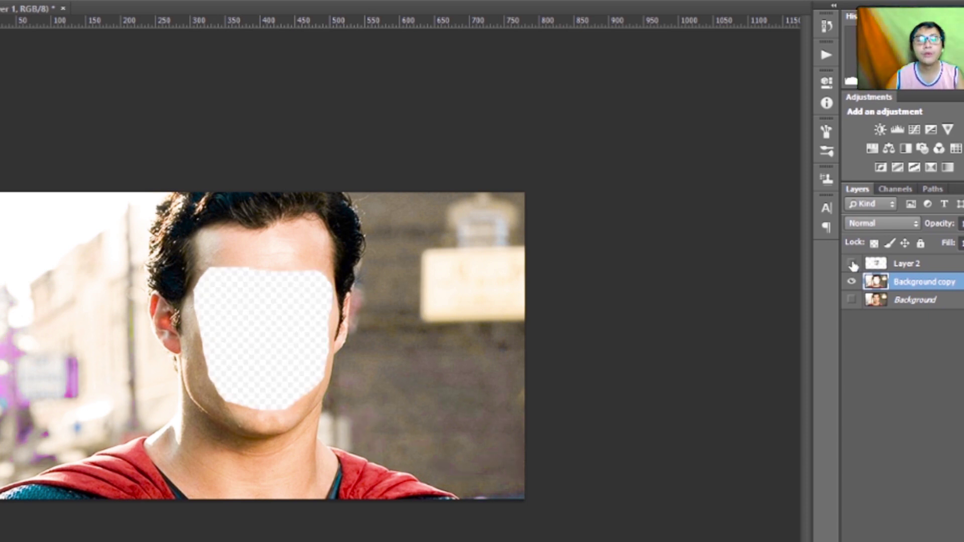
pyautogui.click(852, 264)
pyautogui.keyDown('shift'); pyautogui.click(947, 266); pyautogui.keyUp('shift')
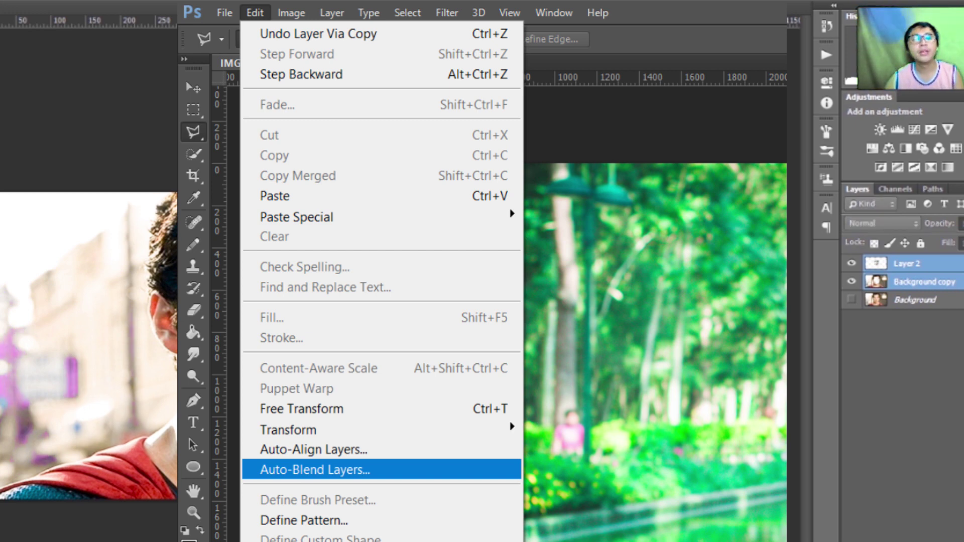
# Try Auto-Blend Layers on the face, then undo it while keeping the face selection.
pyautogui.click(314, 469)
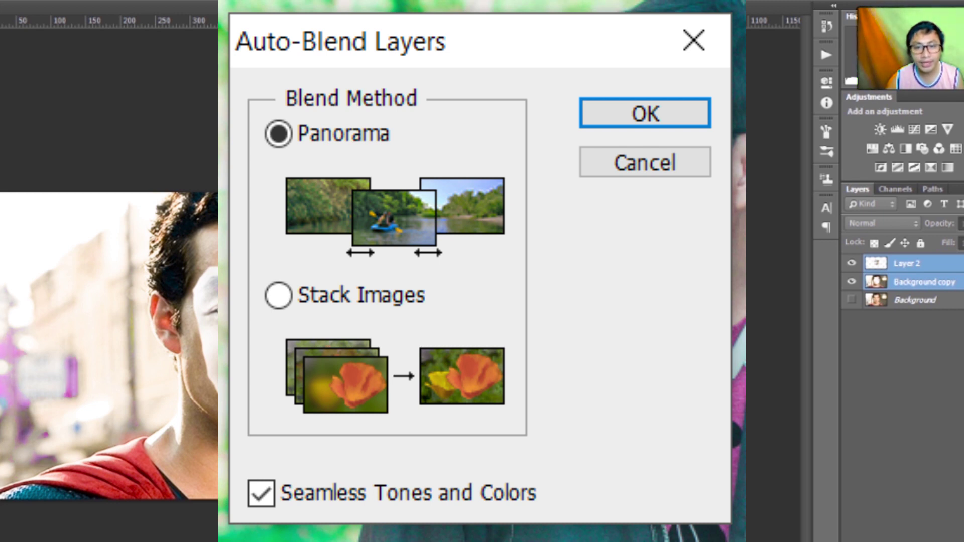
pyautogui.press('Return')
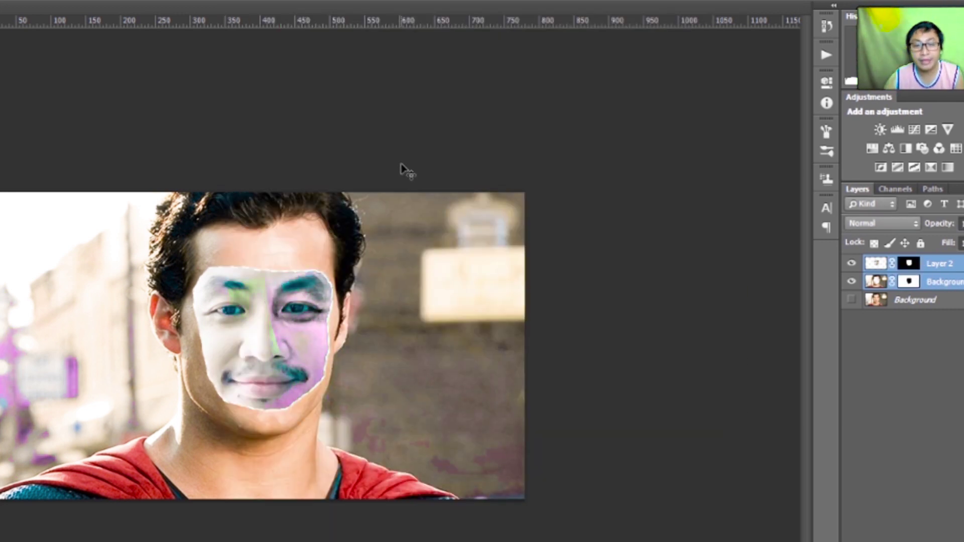
pyautogui.hotkey('ctrl', 'z')
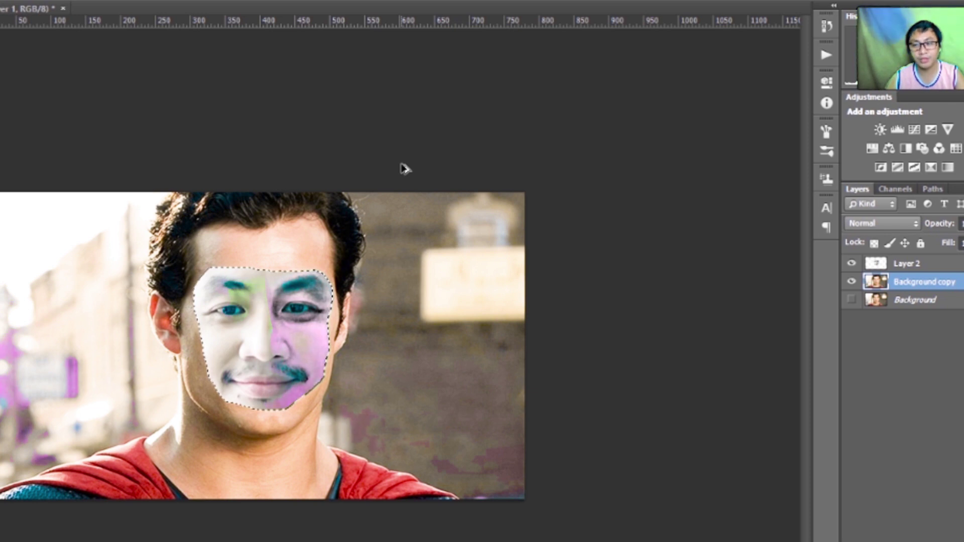
pyautogui.hotkey('ctrl', 'd')
pyautogui.hotkey('ctrl', 'z')
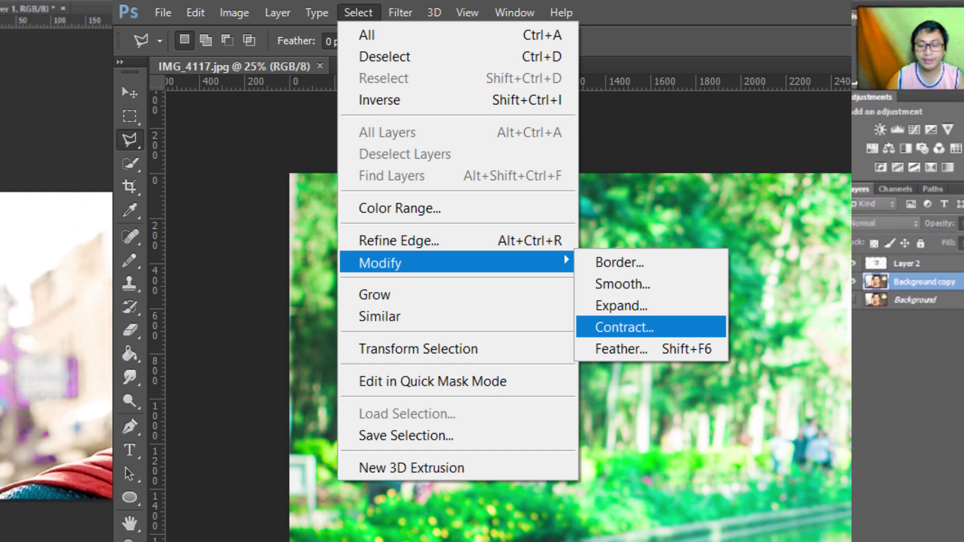
# Contract the face selection by 3 pixels and auto-blend Layer 2 with Background copy using seamless tones.
pyautogui.click(624, 327)
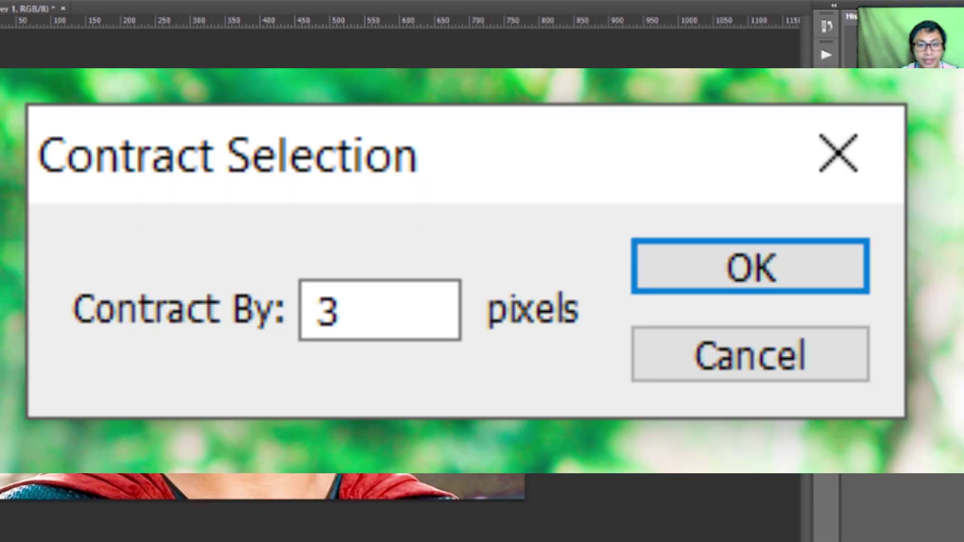
pyautogui.press('Return')
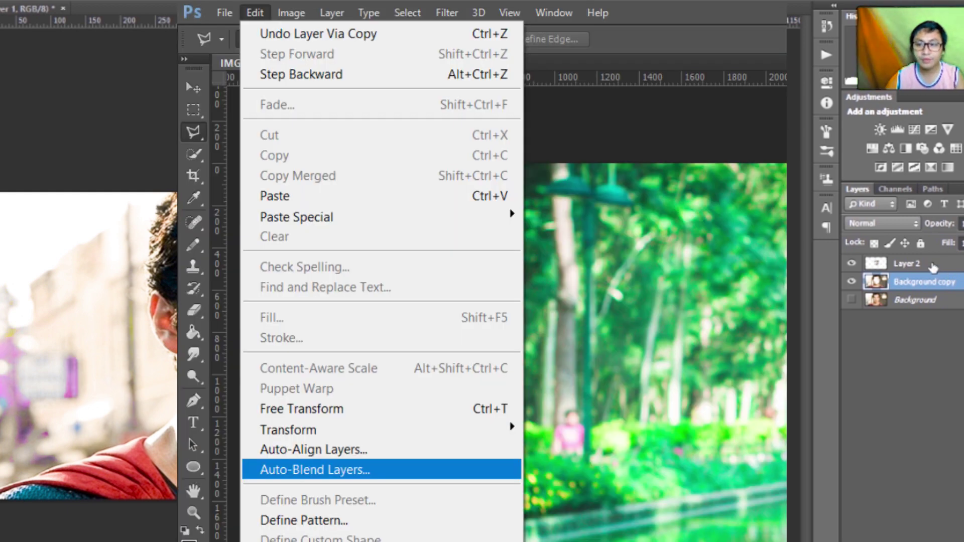
pyautogui.keyDown('ctrl'); pyautogui.click(933, 265); pyautogui.keyUp('ctrl')
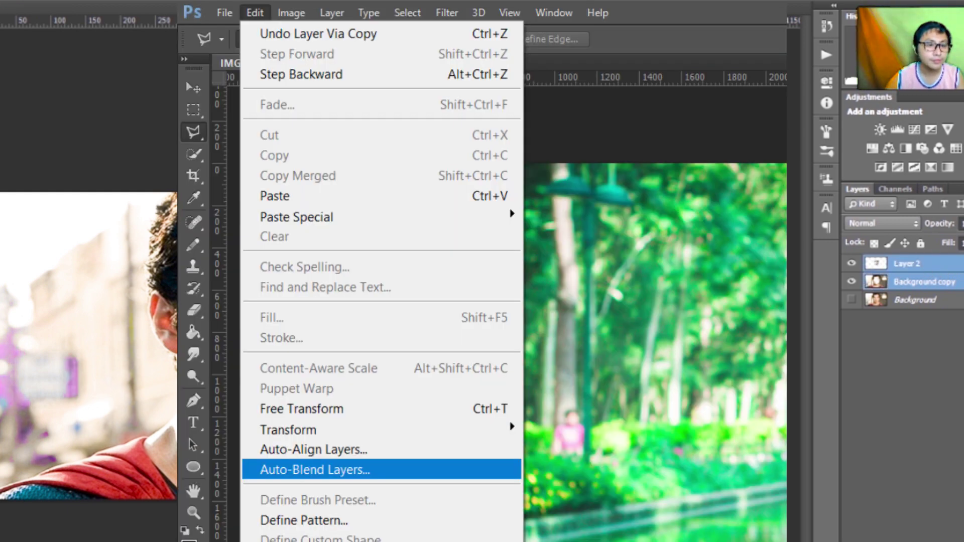
pyautogui.press('Return')
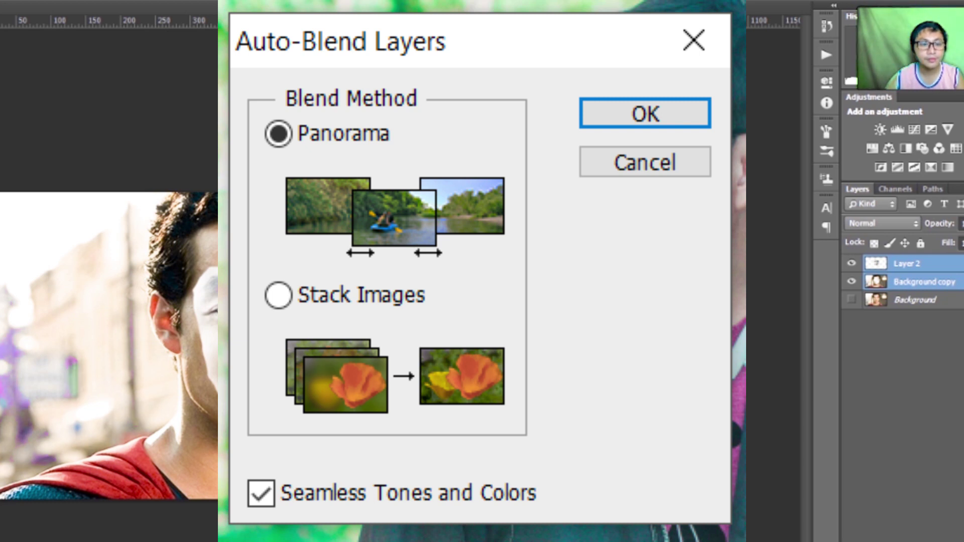
pyautogui.press('Return')
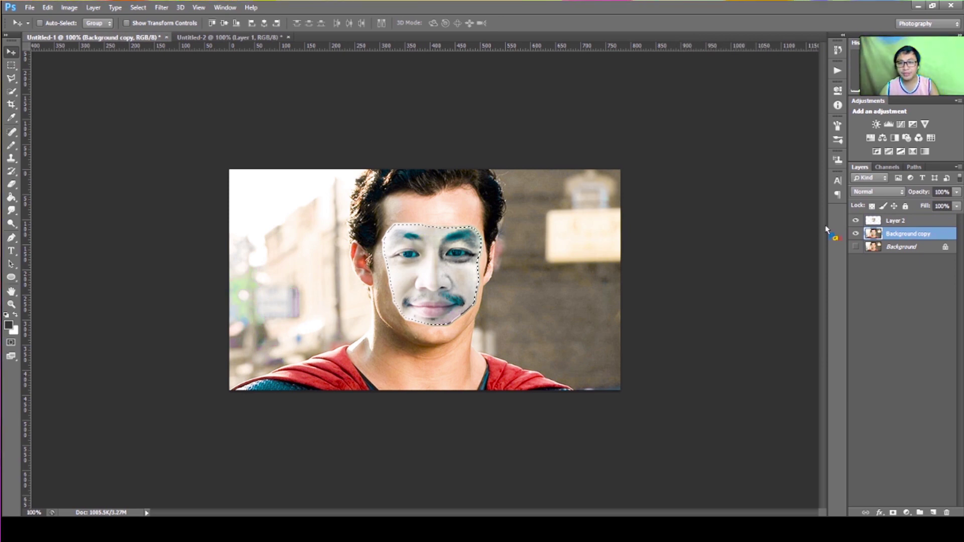
# Compare the face with Layer 2 hidden and shown, then make Layer 2 the active layer.
pyautogui.click(856, 221)
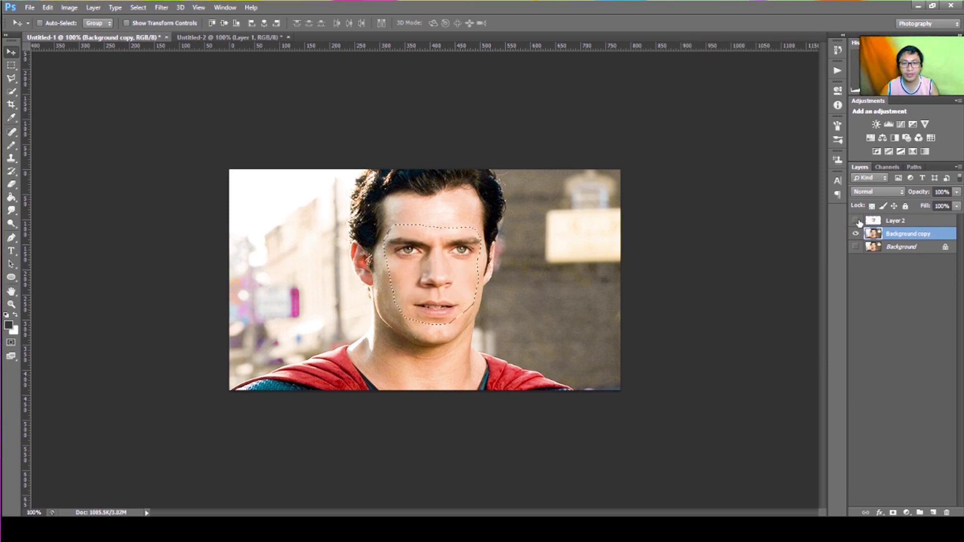
pyautogui.click(856, 221)
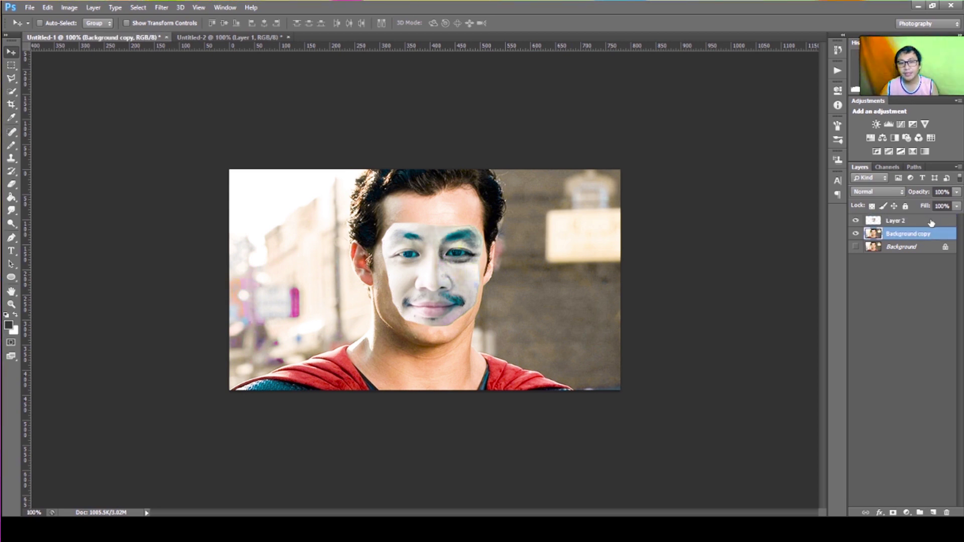
pyautogui.click(932, 222)
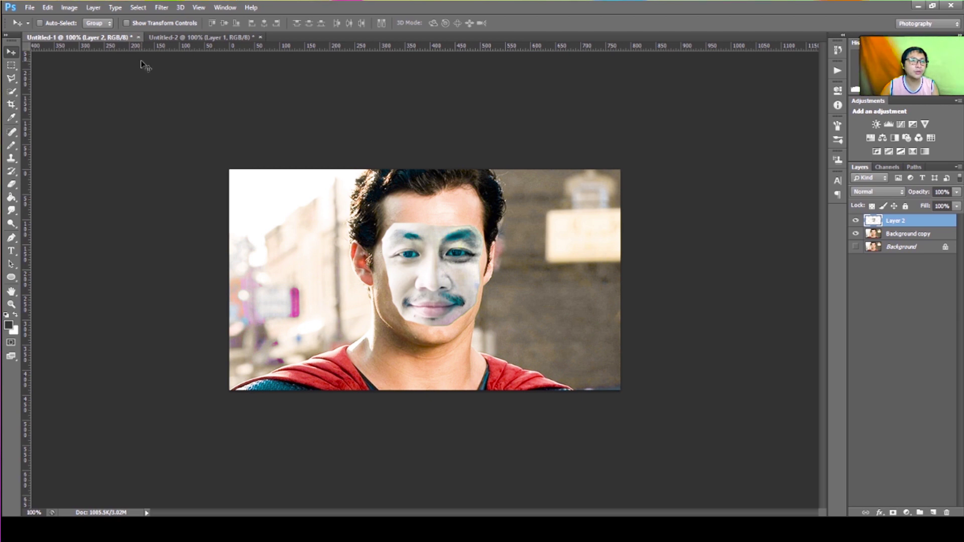
pyautogui.click(48, 8)
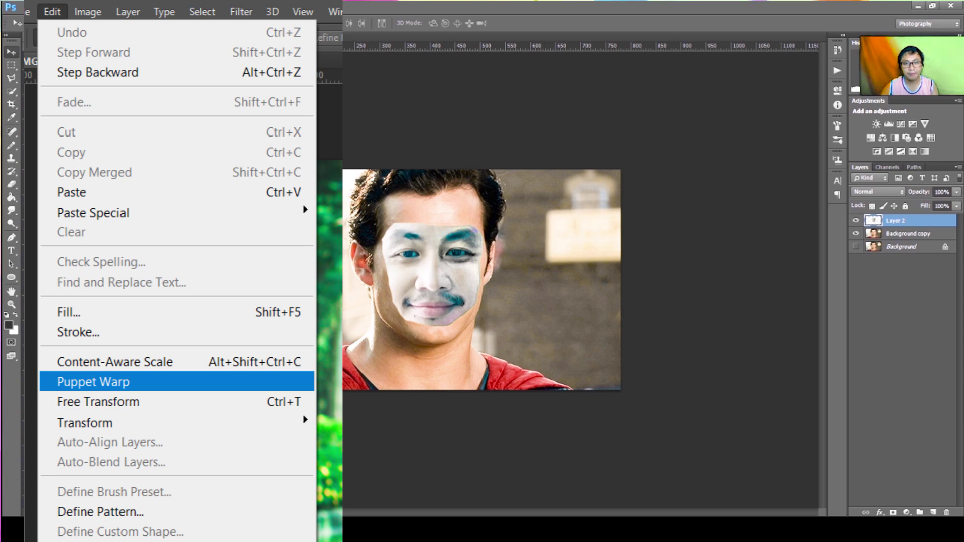
# Start Puppet Warp on the face, pin a point, test-drag the upper-right edge, and apply.
pyautogui.click(94, 382)
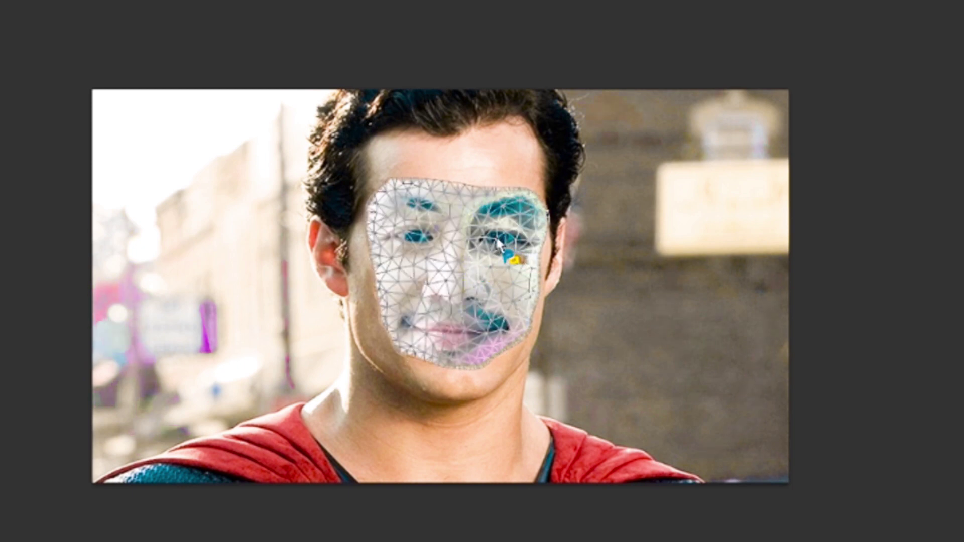
pyautogui.click(495, 236)
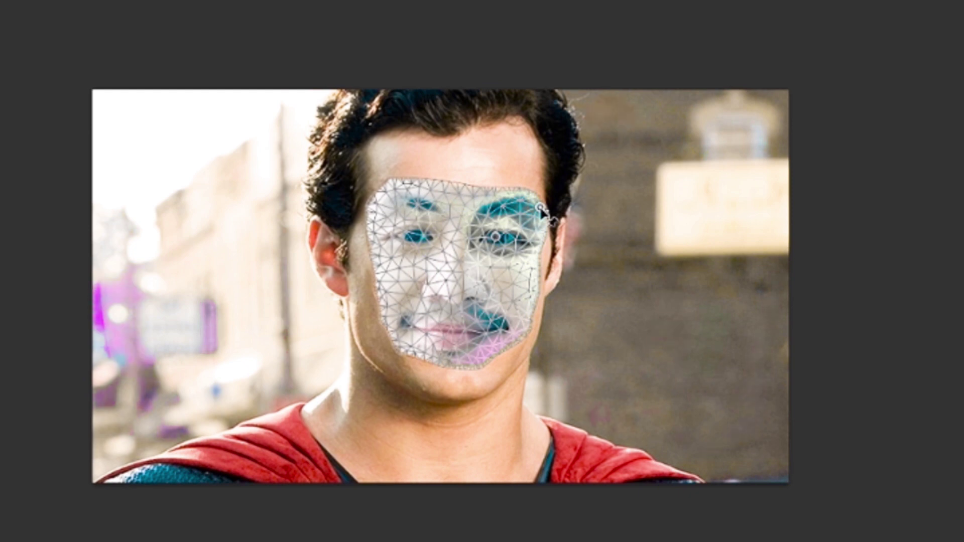
pyautogui.moveTo(541, 209); pyautogui.dragTo(592, 181)
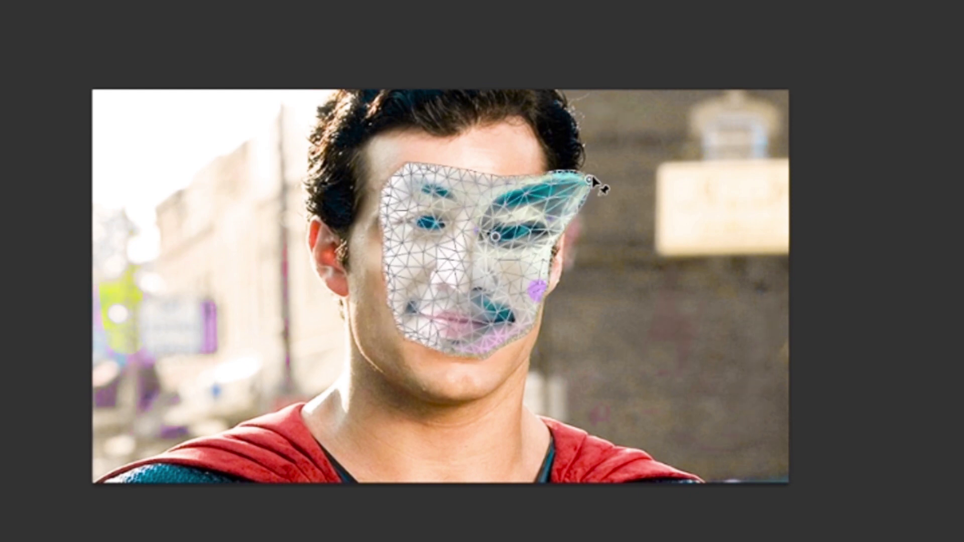
pyautogui.moveTo(592, 180)
pyautogui.mouseDown()
pyautogui.moveTo(538, 231)
pyautogui.moveTo(554, 204)
pyautogui.moveTo(545, 208)
pyautogui.mouseUp()
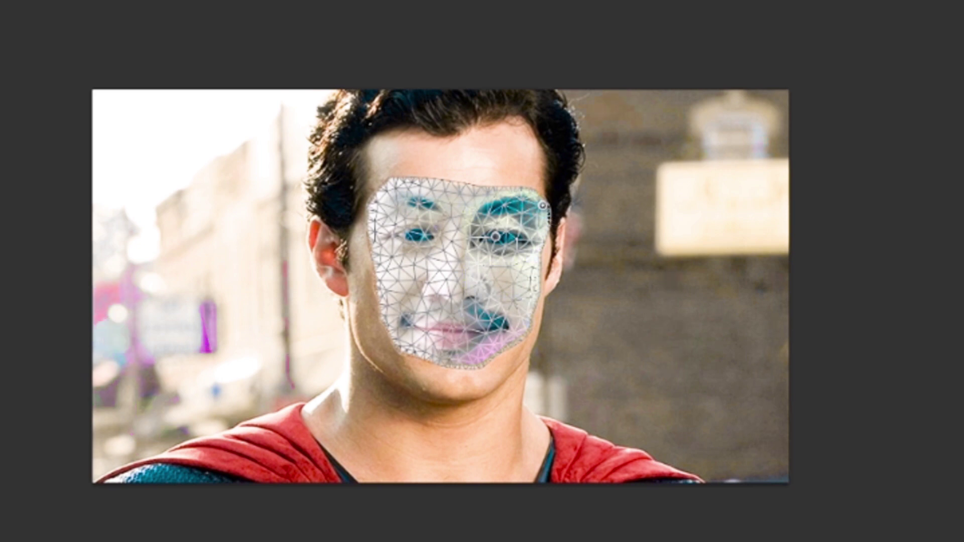
pyautogui.press('Return')
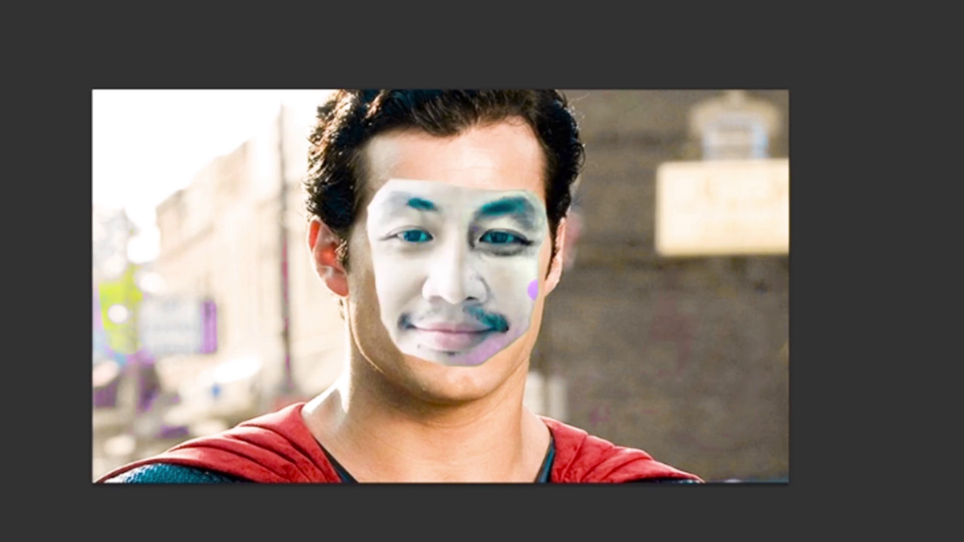
# Pin the face at the left eye, left edges and corners, bottom edge, right eye, nose bridge and forehead.
pyautogui.click(413, 235)
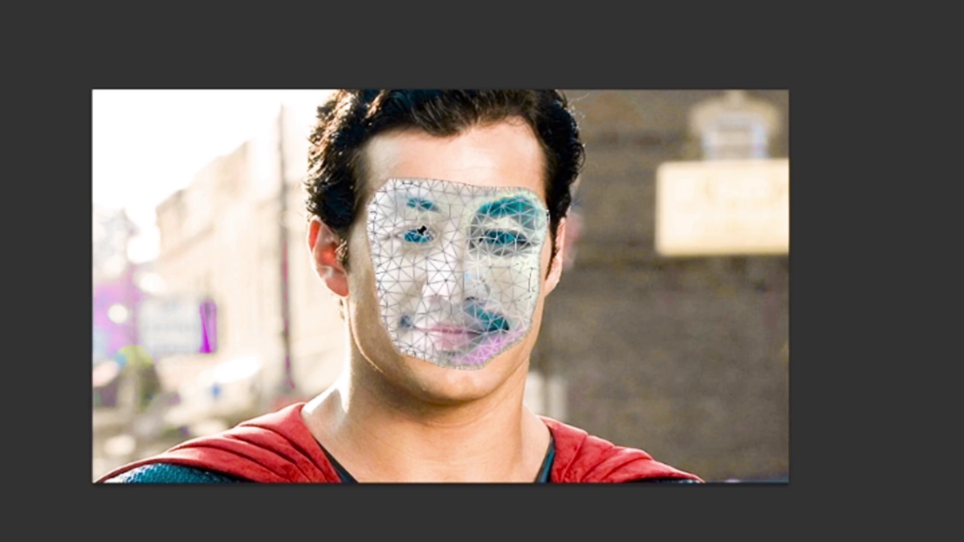
pyautogui.click(390, 183)
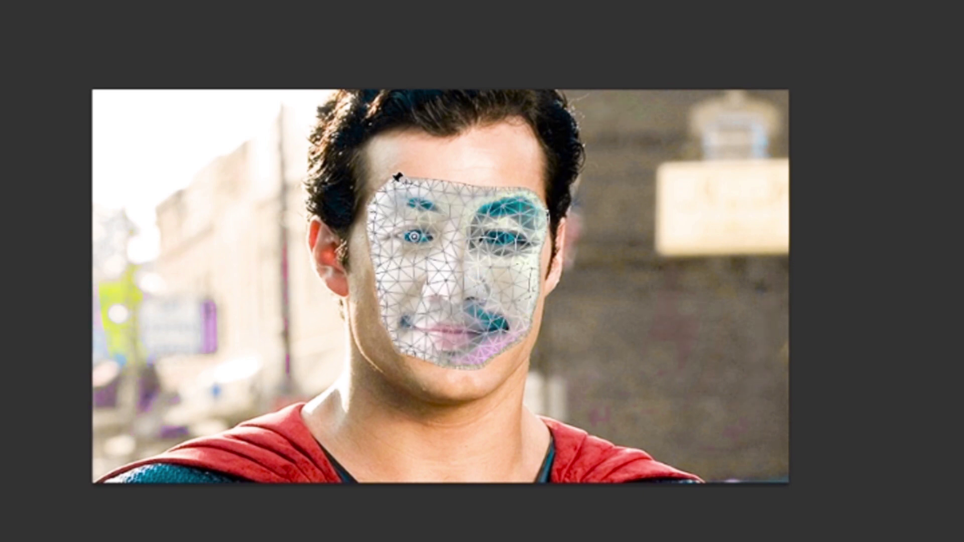
pyautogui.click(374, 275)
pyautogui.click(395, 347)
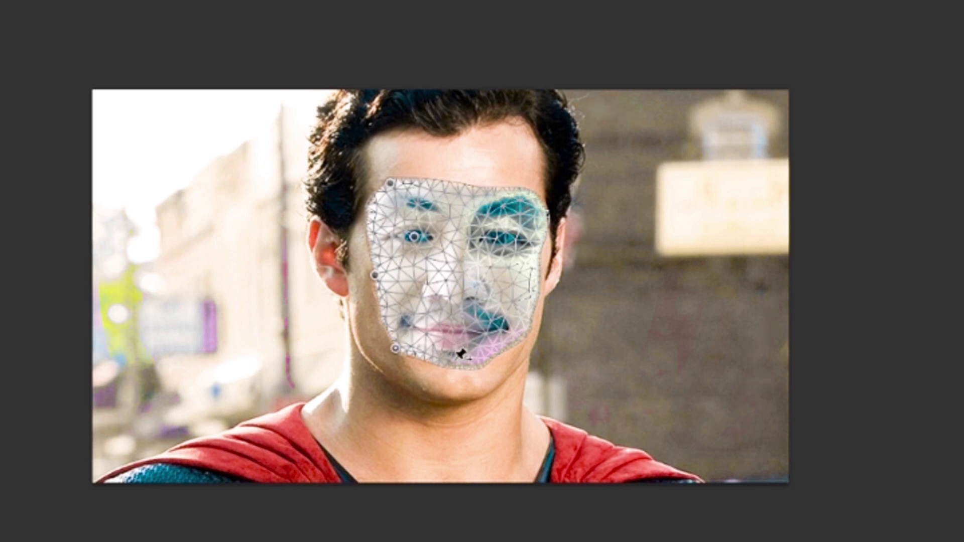
pyautogui.click(461, 361)
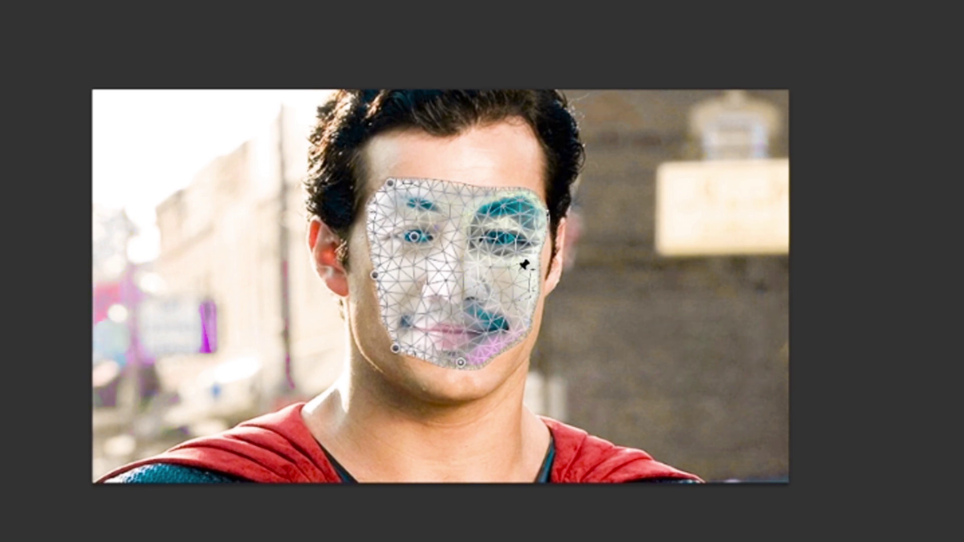
pyautogui.click(498, 235)
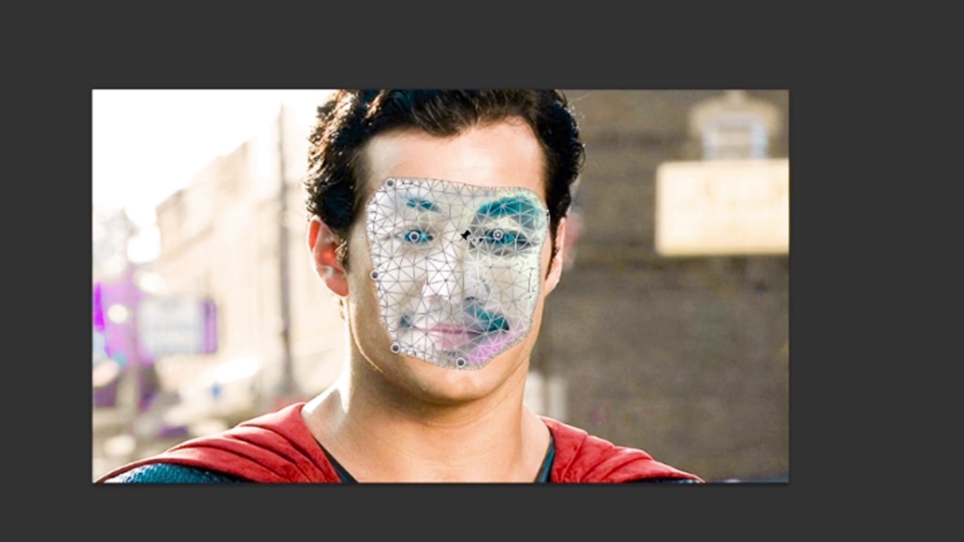
pyautogui.click(458, 241)
pyautogui.click(459, 195)
# Pin the jaw, cheeks and nose, nudge the right eyebrow area down, and commit the warp.
pyautogui.click(513, 334)
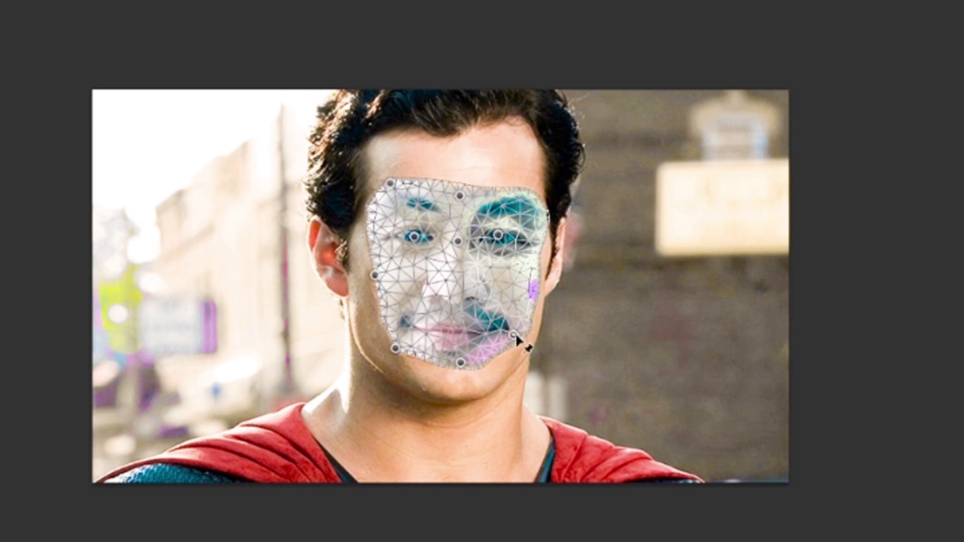
pyautogui.click(535, 291)
pyautogui.click(432, 292)
pyautogui.click(458, 300)
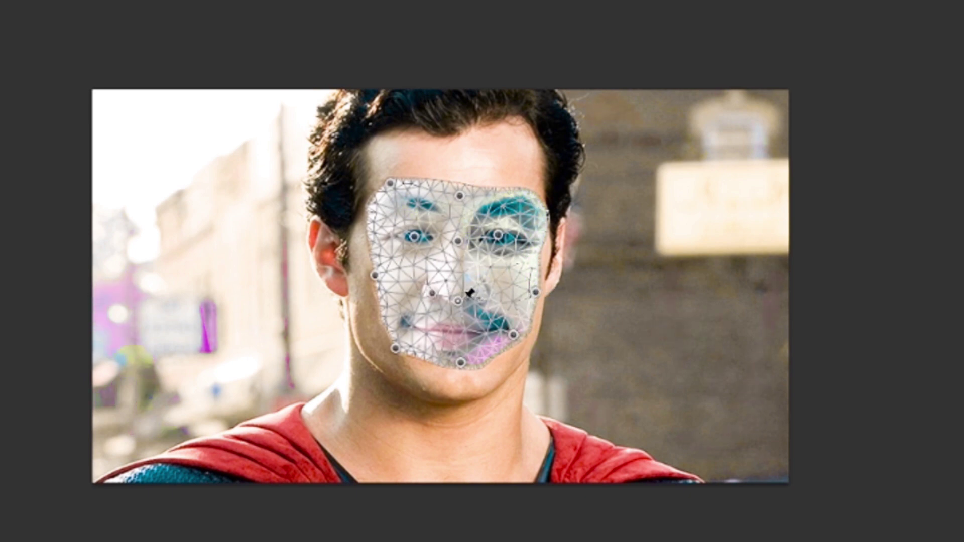
pyautogui.click(480, 287)
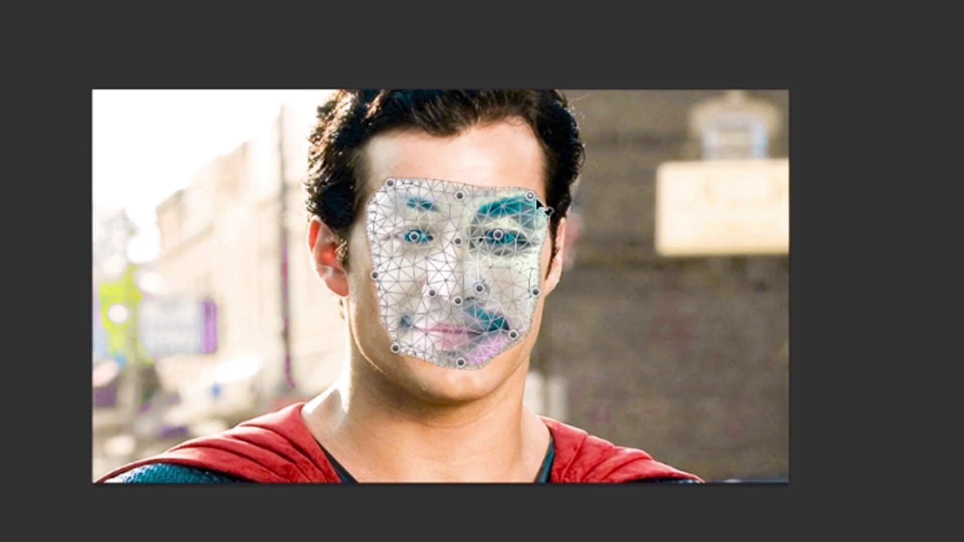
pyautogui.moveTo(531, 196); pyautogui.dragTo(538, 213)
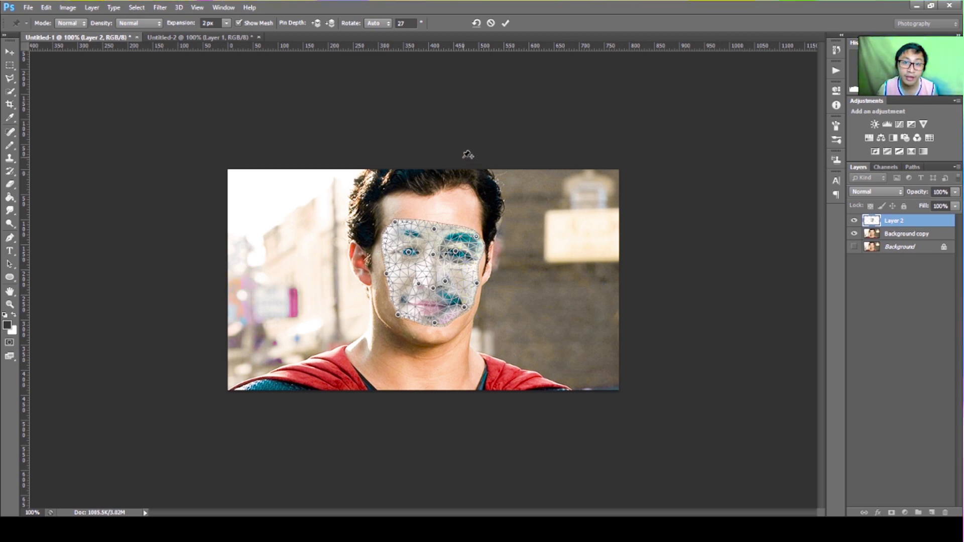
pyautogui.click(505, 25)
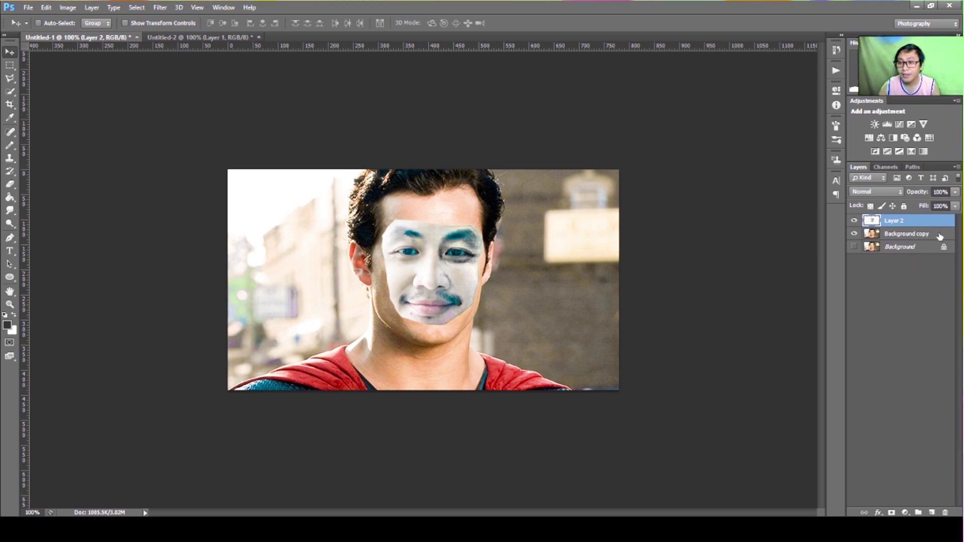
# Select Background copy, load then drop the face outline, hide Background, and add Layer 2 to the selection.
pyautogui.click(919, 234)
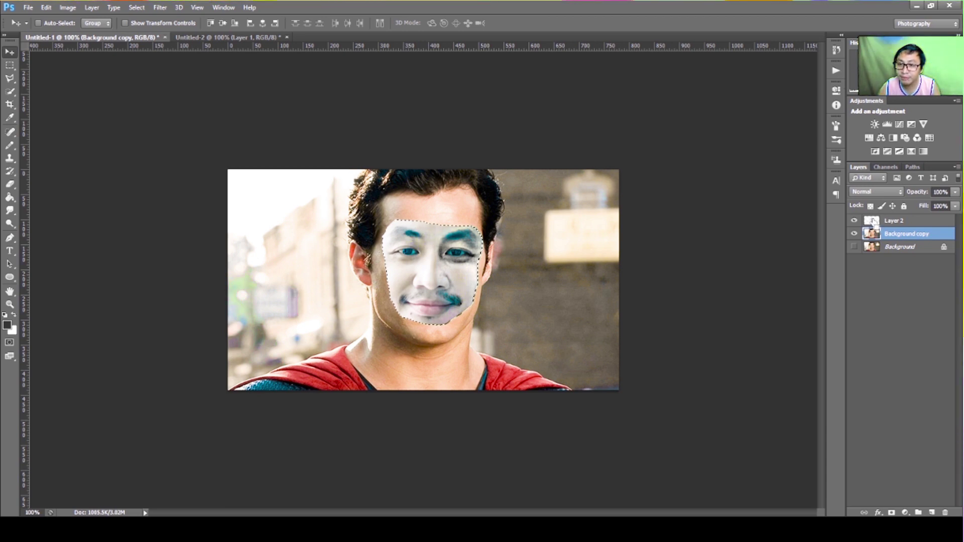
pyautogui.keyDown('ctrl'); pyautogui.click(873, 222); pyautogui.keyUp('ctrl')
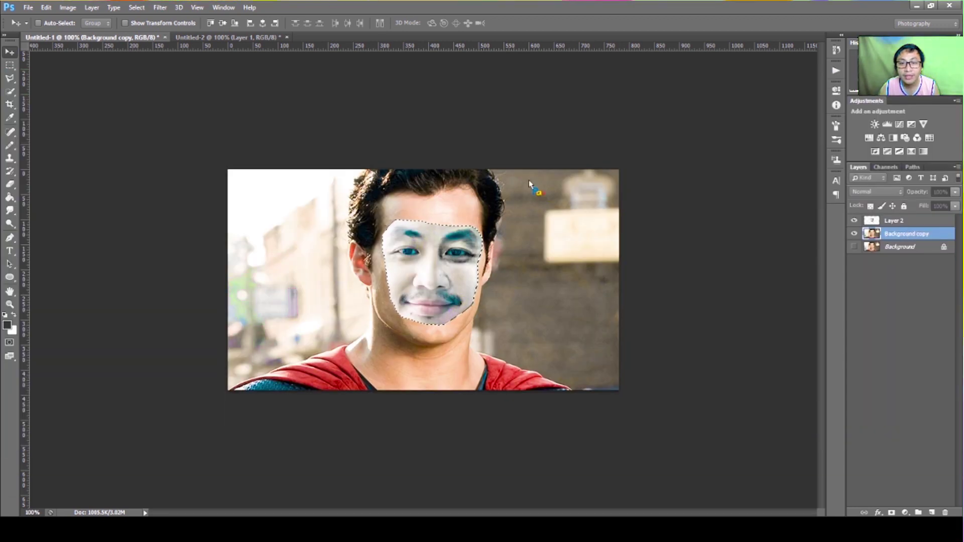
pyautogui.click(853, 246)
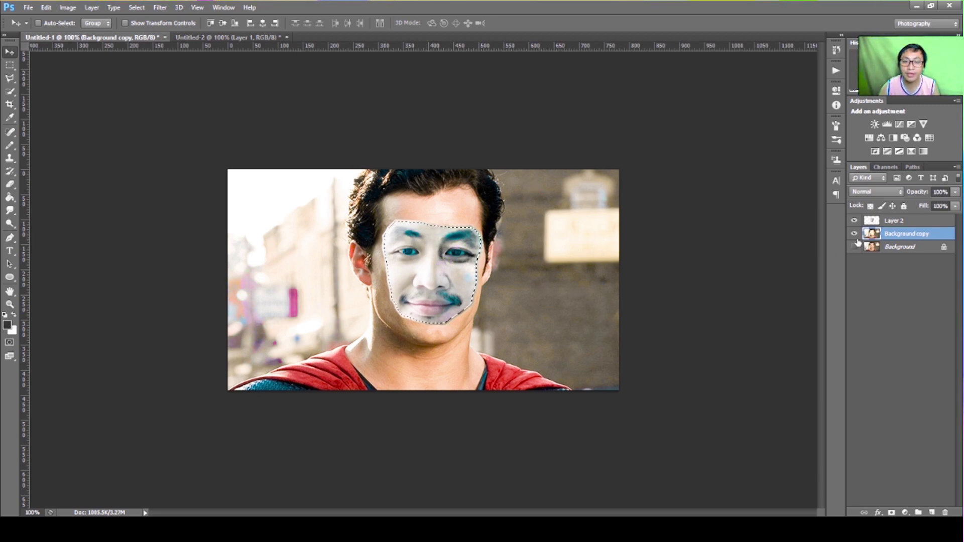
pyautogui.hotkey('ctrl', 'd')
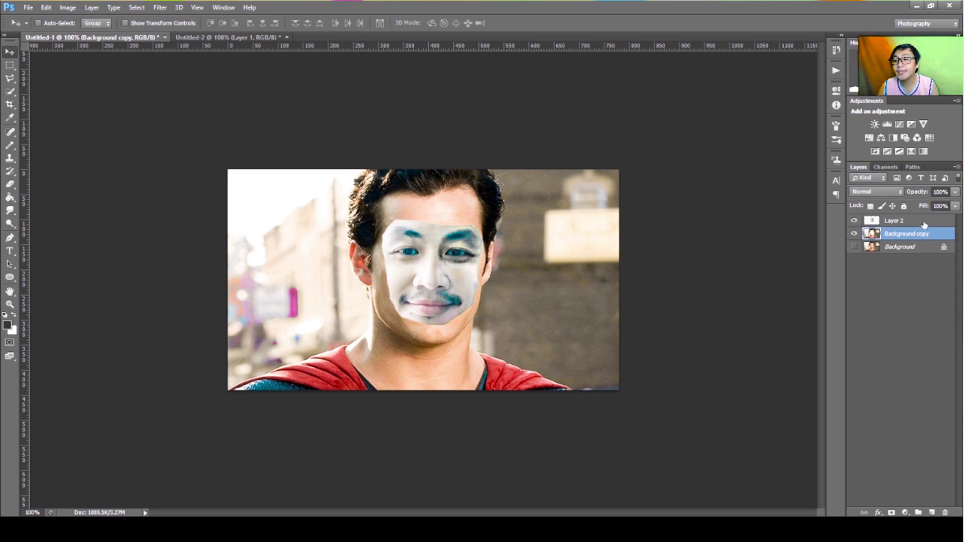
pyautogui.keyDown('shift'); pyautogui.click(936, 224); pyautogui.keyUp('shift')
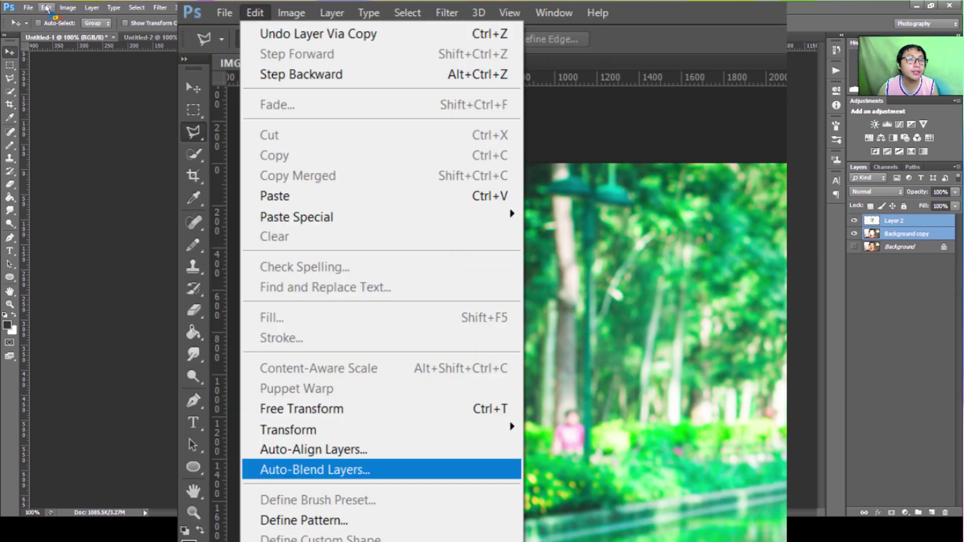
# Auto-blend Layer 2 with Background copy using seamless tones, then zoom in to inspect the face.
pyautogui.click(154, 297)
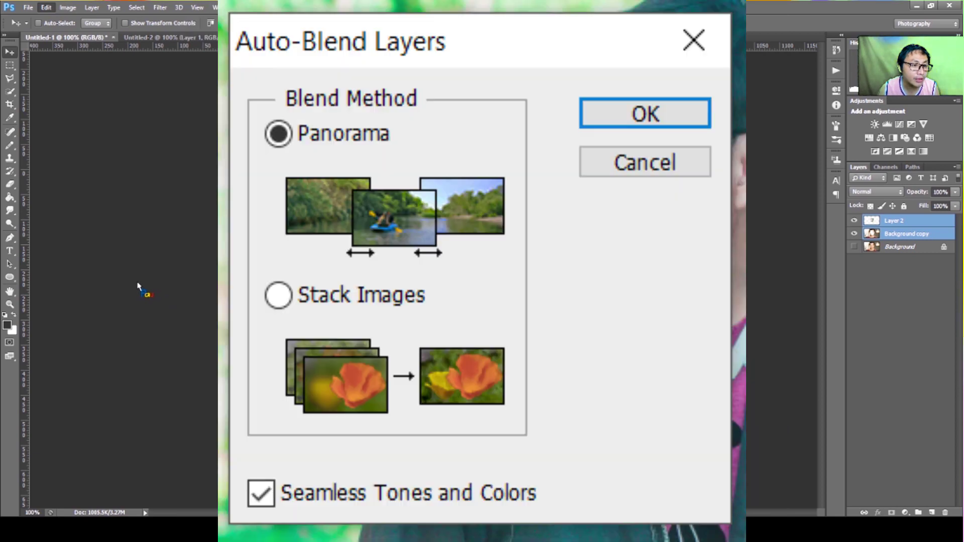
pyautogui.click(532, 218)
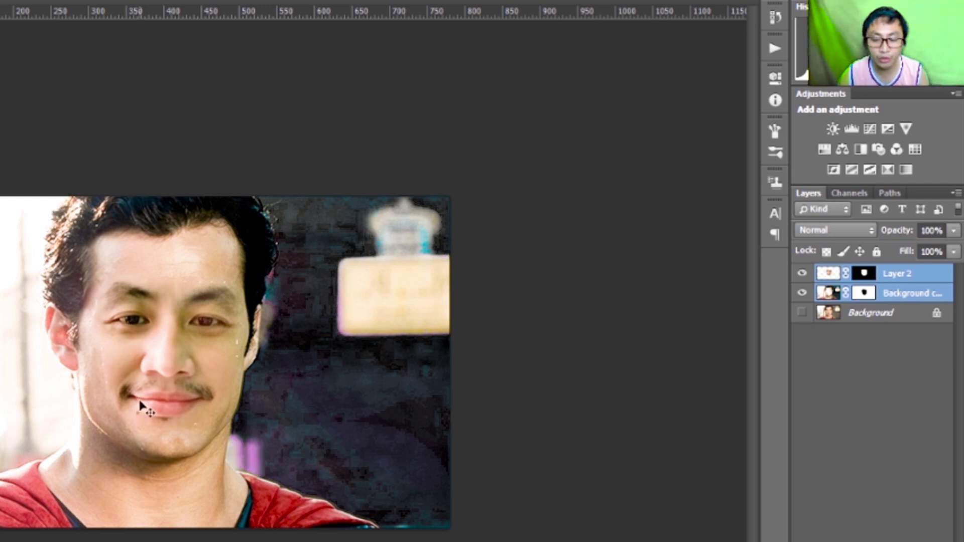
pyautogui.scroll(1, 142, 404)
pyautogui.scroll(1, 142, 405)
pyautogui.scroll(-1, 142, 406)
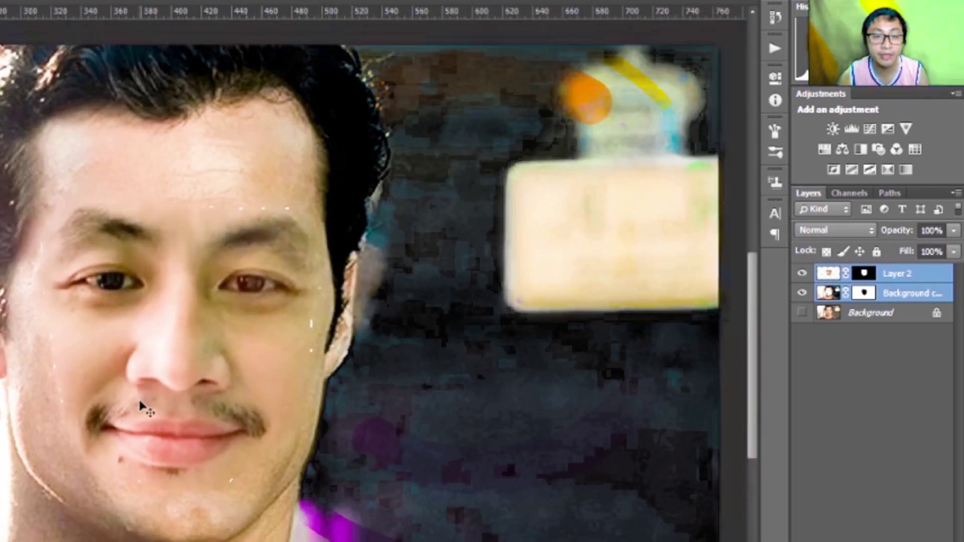
pyautogui.scroll(-1, 142, 406)
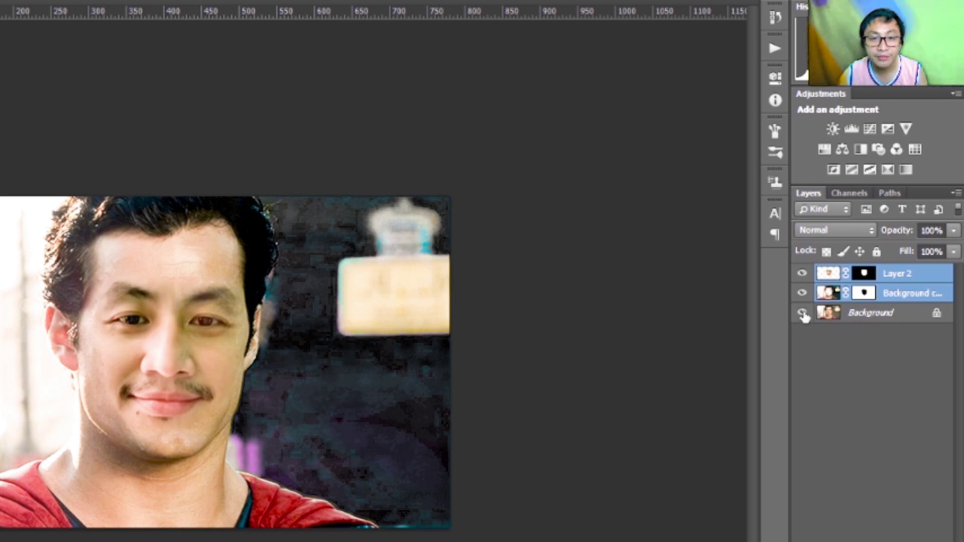
pyautogui.scroll(3, 276, 352)
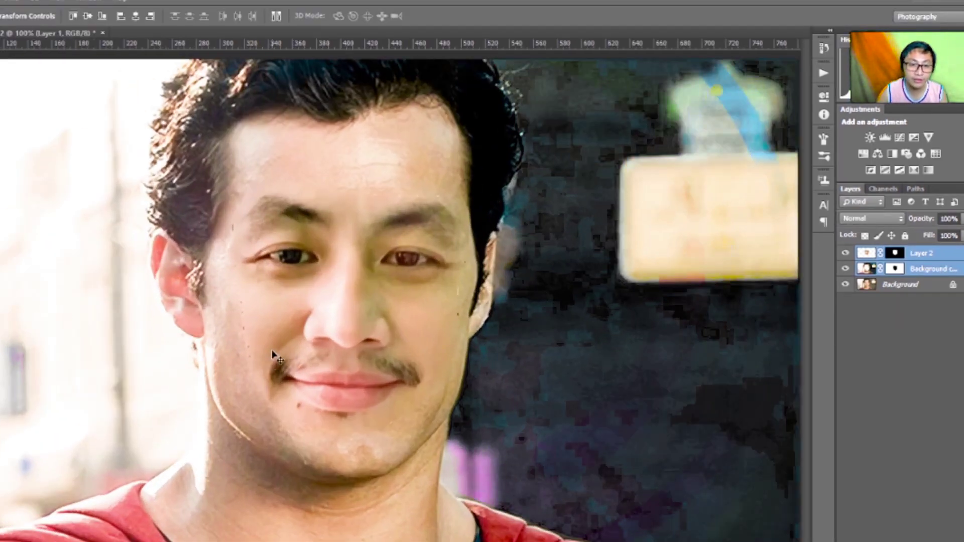
pyautogui.scroll(1, 276, 354)
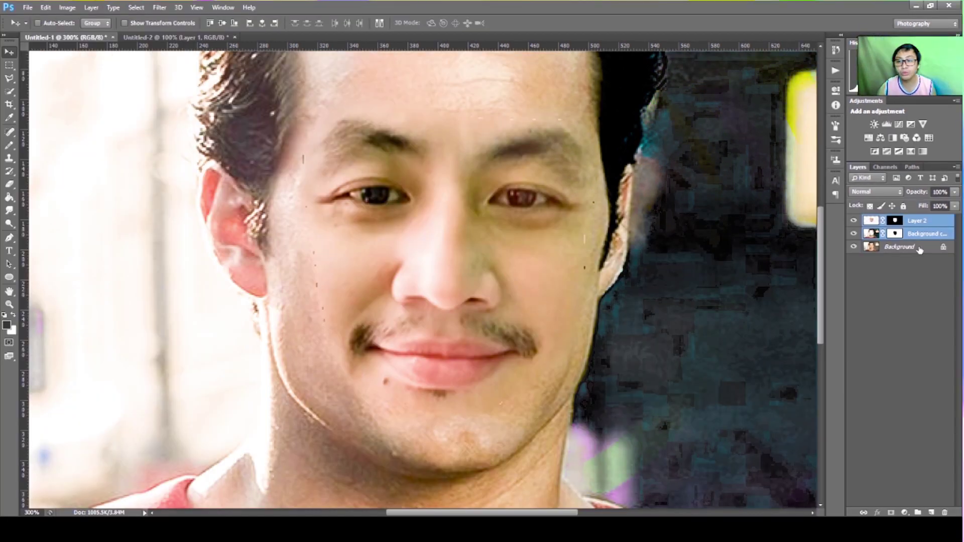
# Select Layer 2 with both Background copies and merge them into one layer with Ctrl+E.
pyautogui.click(924, 248)
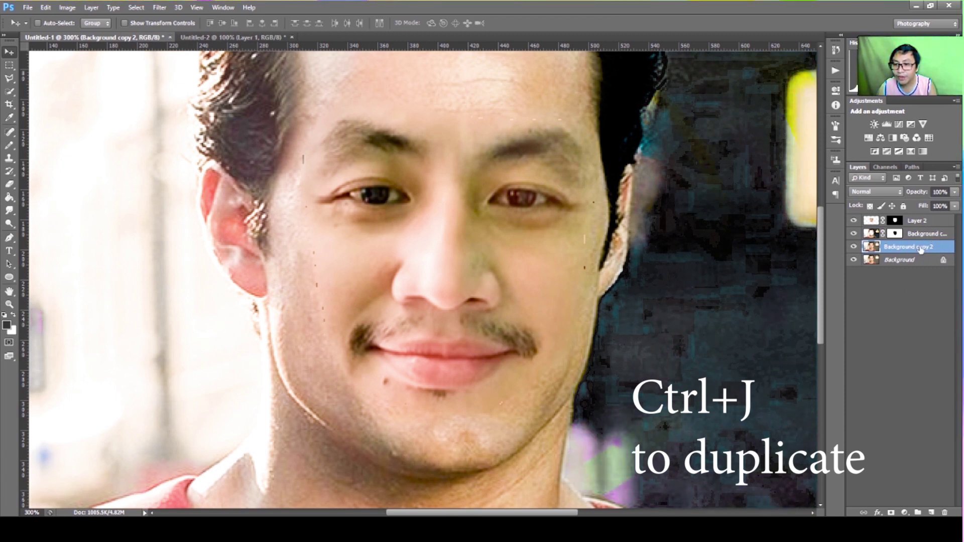
pyautogui.keyDown('shift'); pyautogui.click(934, 220); pyautogui.keyUp('shift')
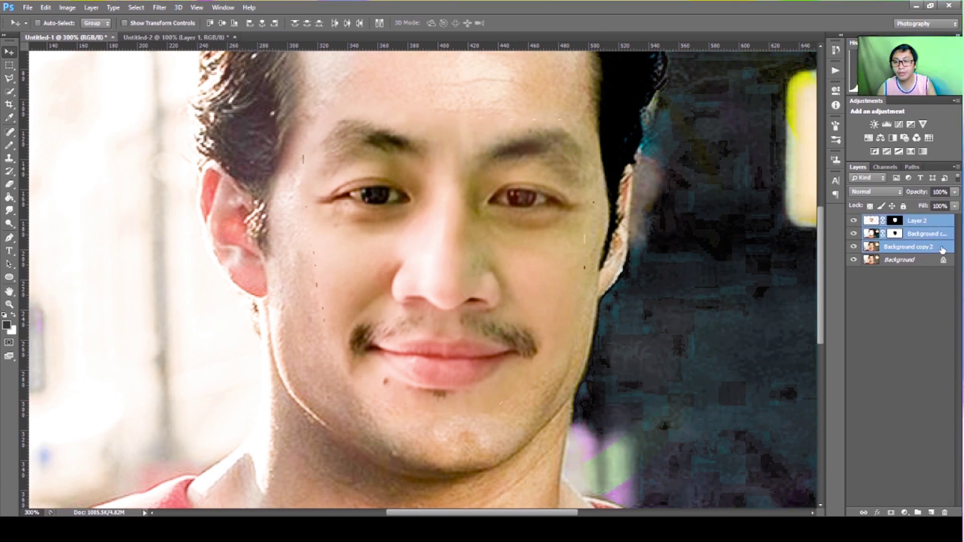
pyautogui.click(932, 248)
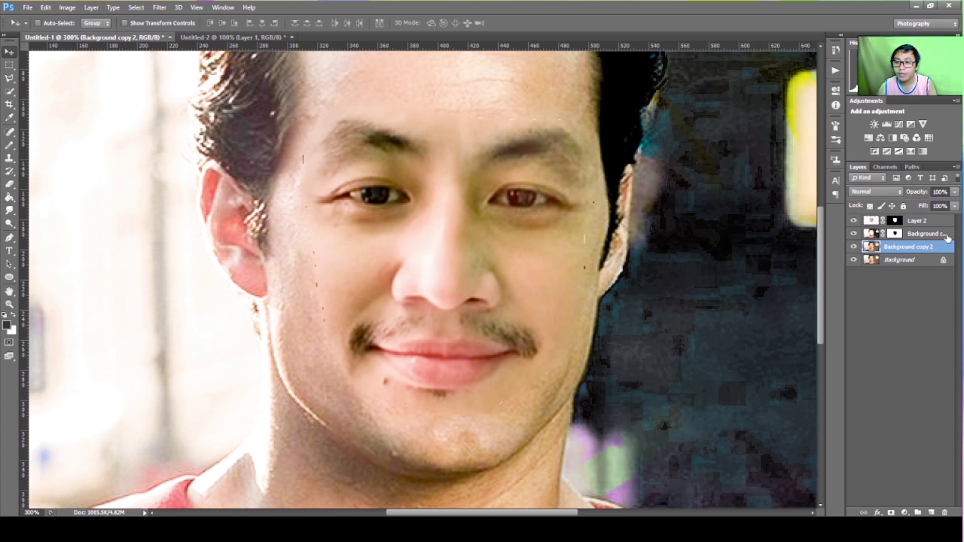
pyautogui.keyDown('shift'); pyautogui.click(941, 235); pyautogui.keyUp('shift')
pyautogui.click(944, 249)
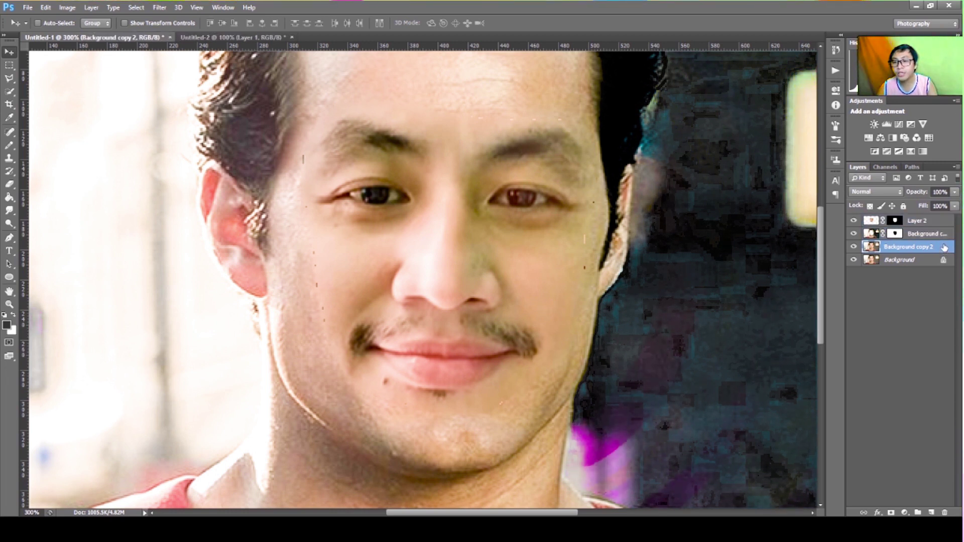
pyautogui.keyDown('shift'); pyautogui.click(935, 224); pyautogui.keyUp('shift')
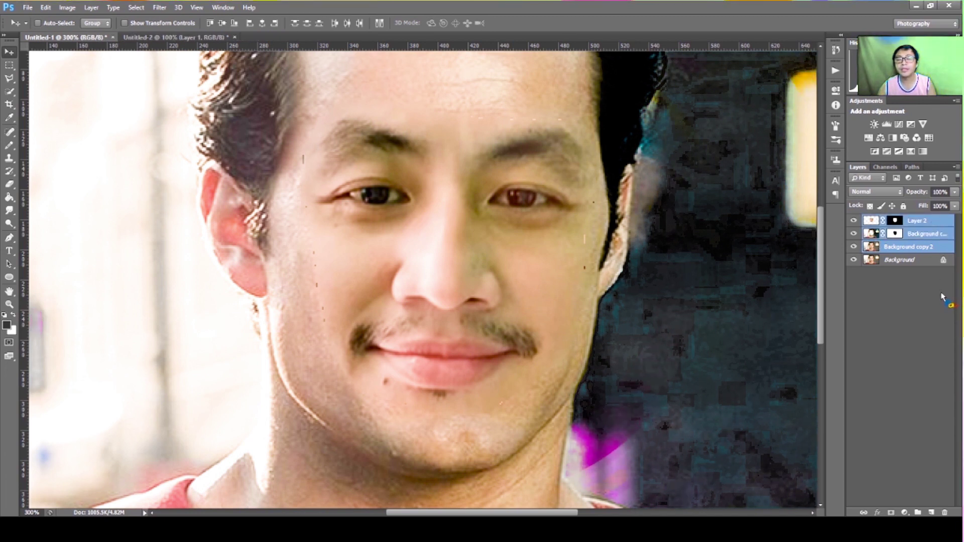
pyautogui.hotkey('ctrl', 'e')
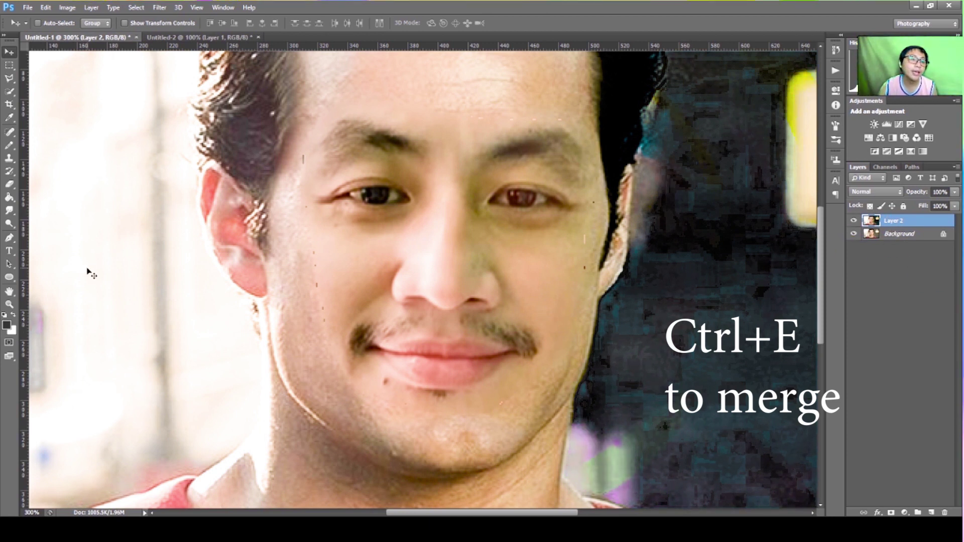
# With the Spot Healing Brush at a smaller size, heal blemishes on the left cheek, brow and right cheek.
pyautogui.click(9, 132)
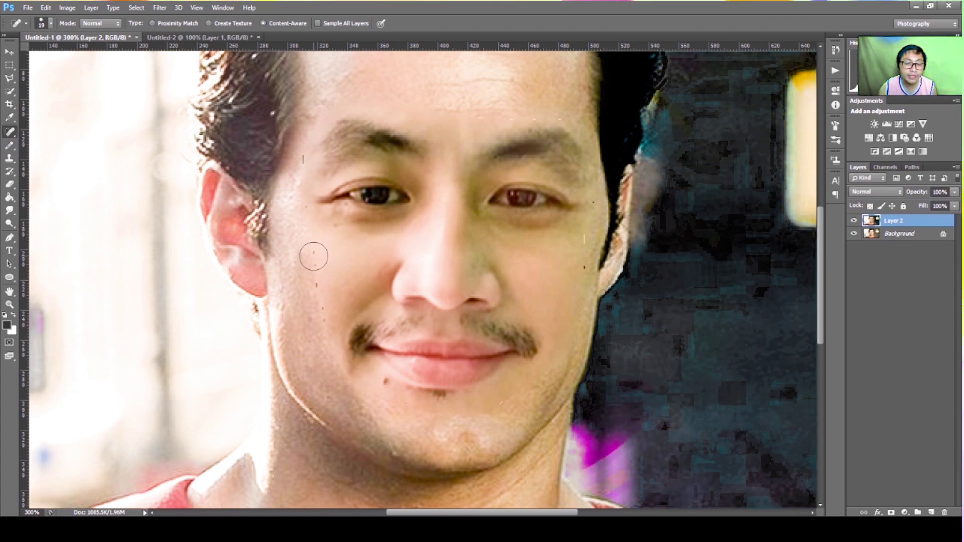
pyautogui.moveTo(314, 257); pyautogui.dragTo(322, 329)
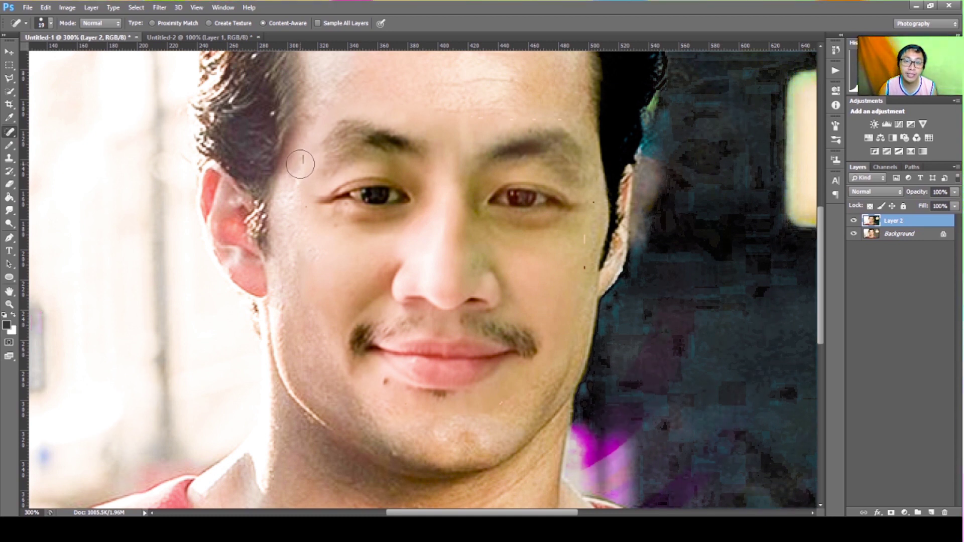
pyautogui.press('[')
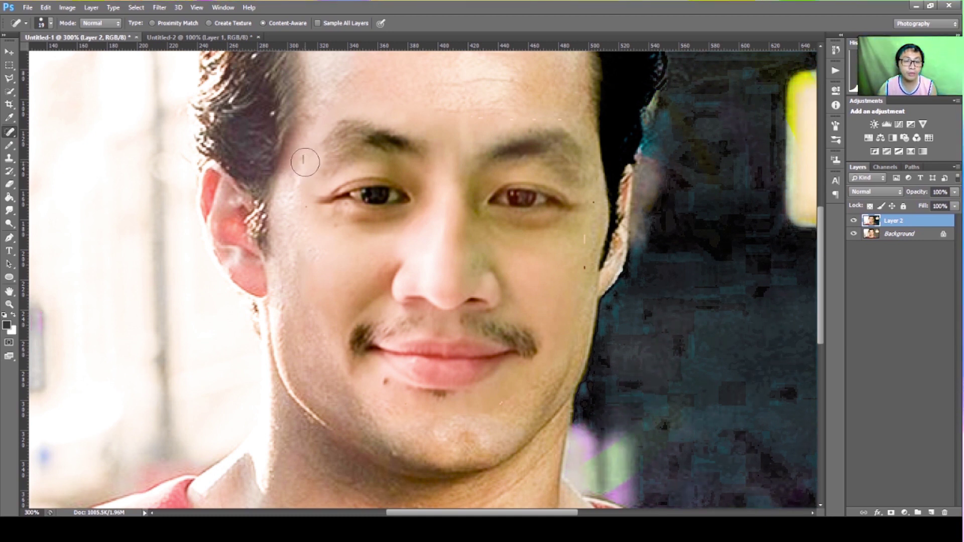
pyautogui.click(305, 162)
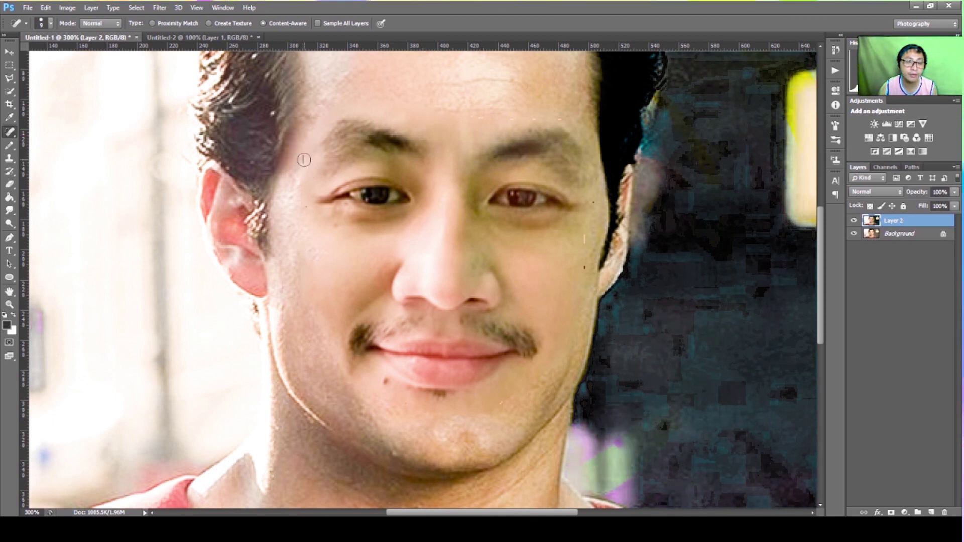
pyautogui.click(304, 158)
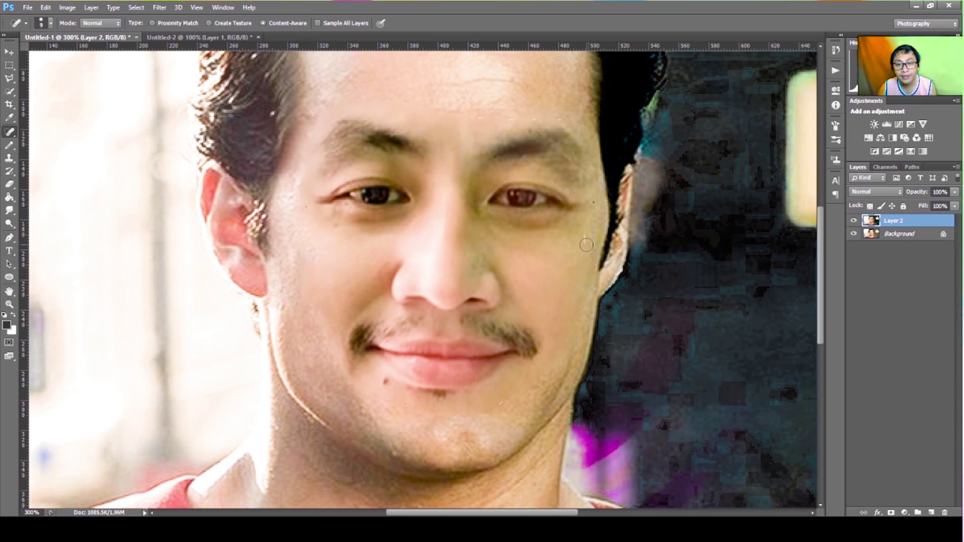
pyautogui.click(587, 240)
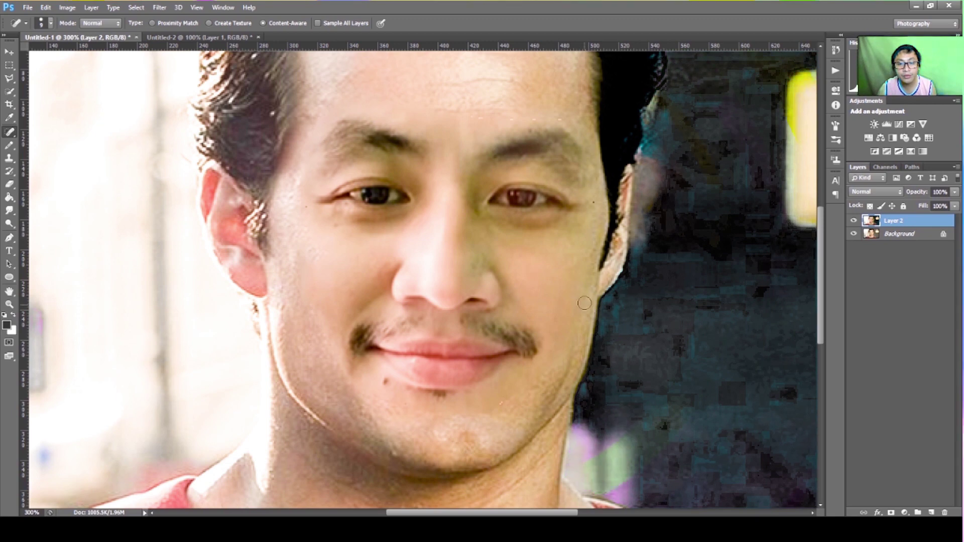
pyautogui.moveTo(585, 303); pyautogui.dragTo(581, 321)
# Heal the marks and streaks across the brow and forehead, then zoom out to view the whole image.
pyautogui.scroll(1, 581, 321)
pyautogui.moveTo(562, 149); pyautogui.dragTo(454, 150)
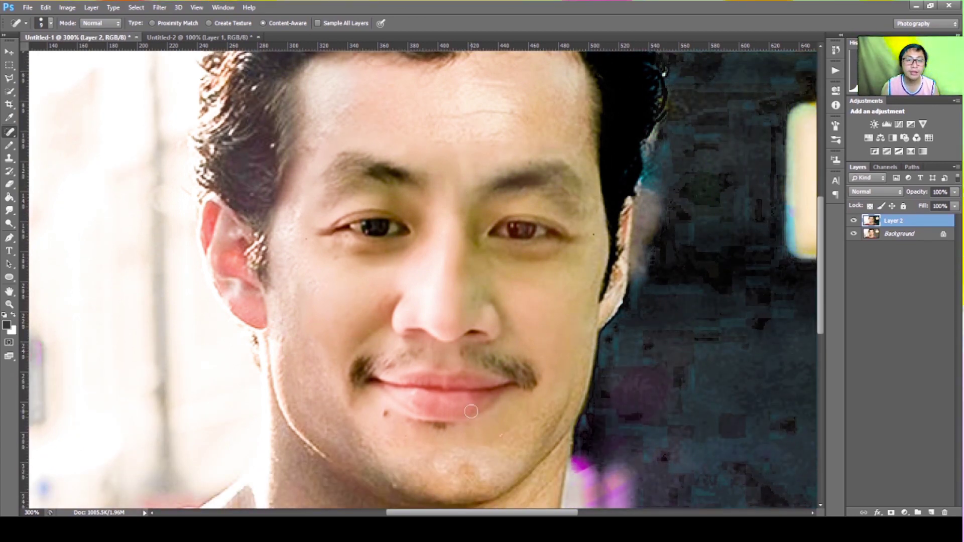
pyautogui.scroll(2, 506, 226)
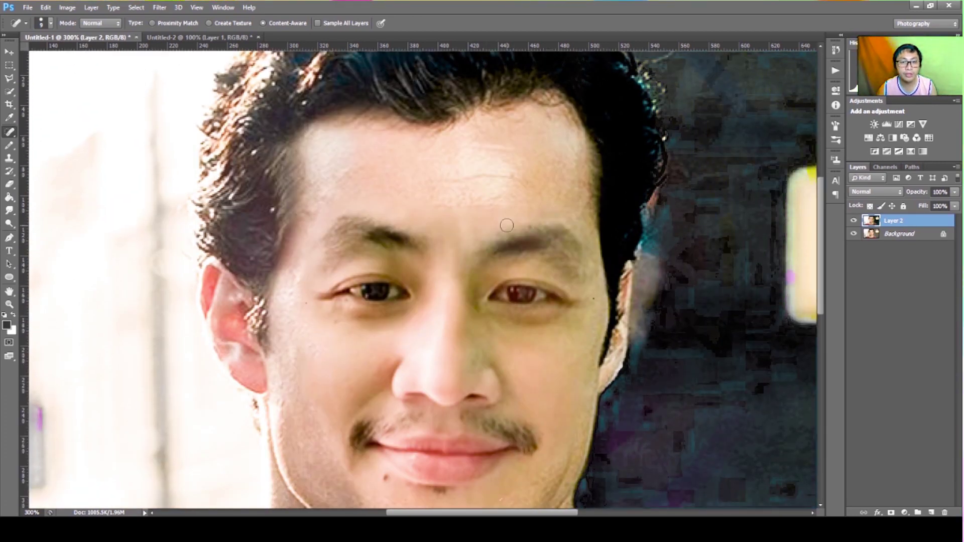
pyautogui.scroll(-1, 506, 201)
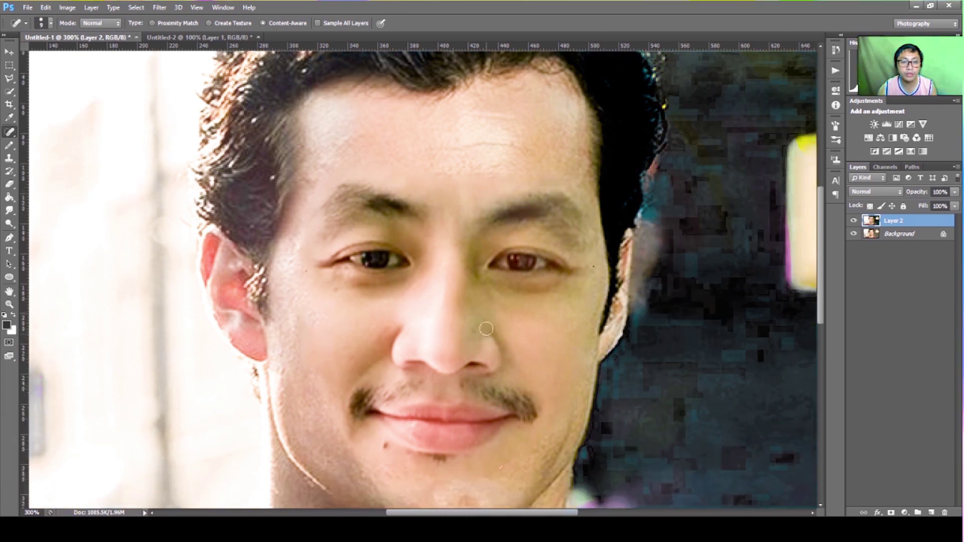
pyautogui.scroll(1, 512, 175)
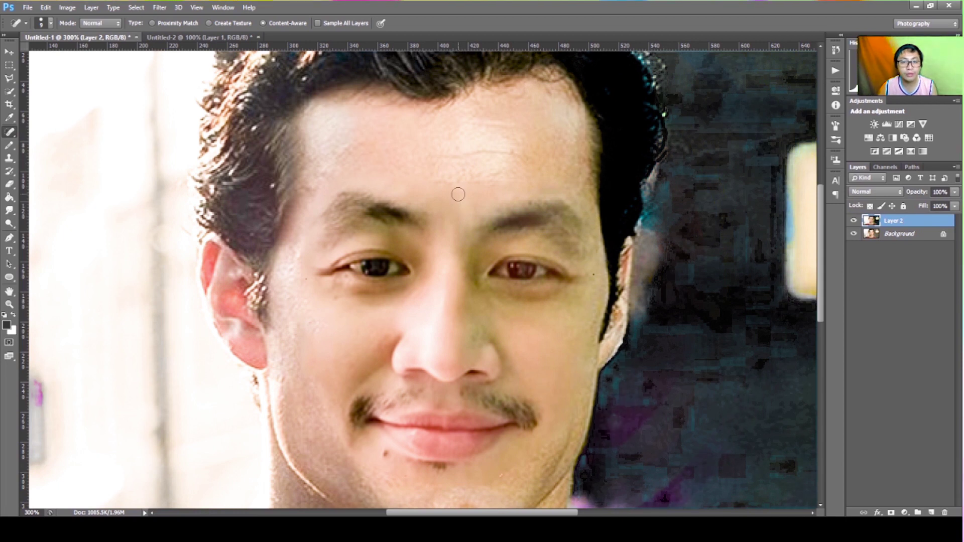
pyautogui.moveTo(432, 154); pyautogui.dragTo(530, 153)
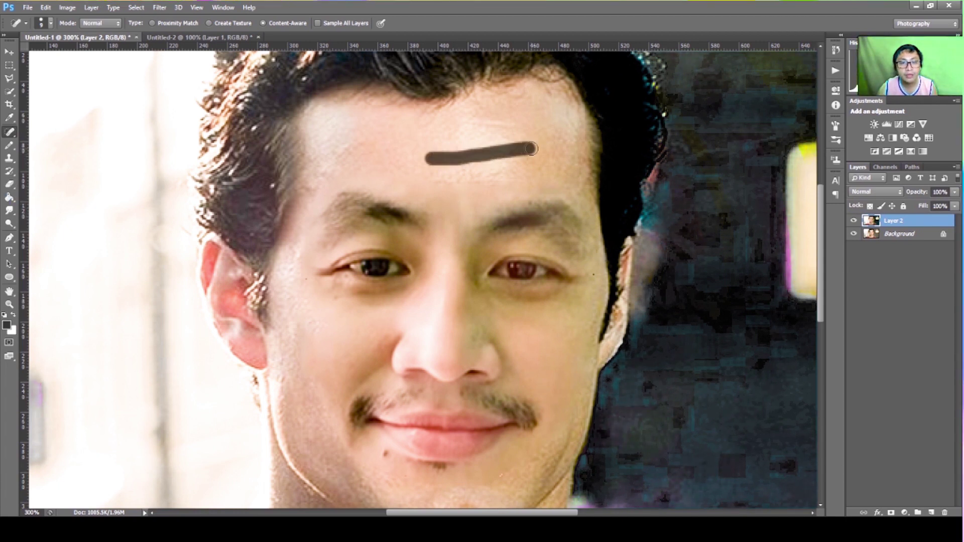
pyautogui.moveTo(424, 186)
pyautogui.mouseDown()
pyautogui.moveTo(476, 182)
pyautogui.moveTo(502, 156)
pyautogui.mouseUp()
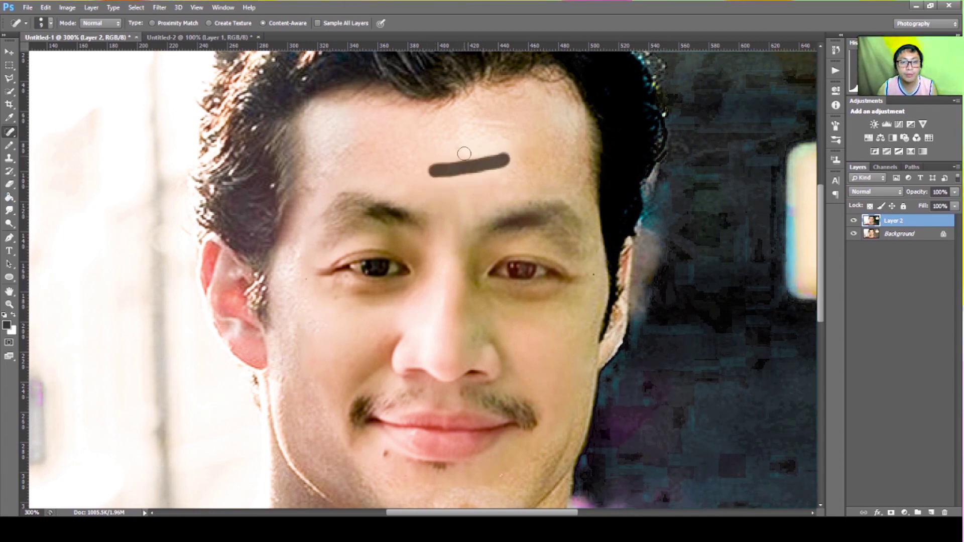
pyautogui.moveTo(456, 129); pyautogui.dragTo(513, 128)
pyautogui.moveTo(437, 160)
pyautogui.mouseDown()
pyautogui.moveTo(517, 151)
pyautogui.moveTo(501, 146)
pyautogui.mouseUp()
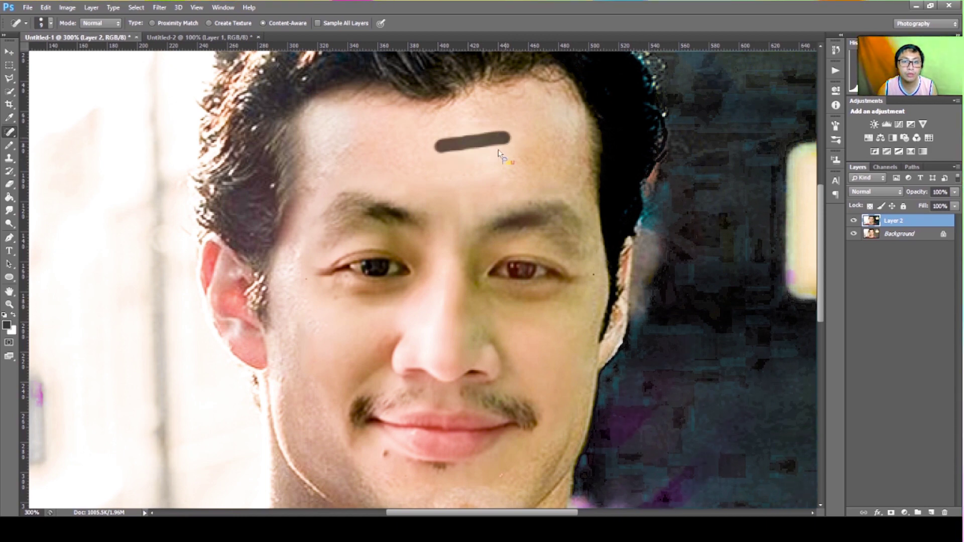
pyautogui.scroll(-2, 486, 202)
pyautogui.scroll(2, 486, 202)
pyautogui.moveTo(346, 161)
pyautogui.mouseDown()
pyautogui.moveTo(424, 165)
pyautogui.moveTo(492, 154)
pyautogui.mouseUp()
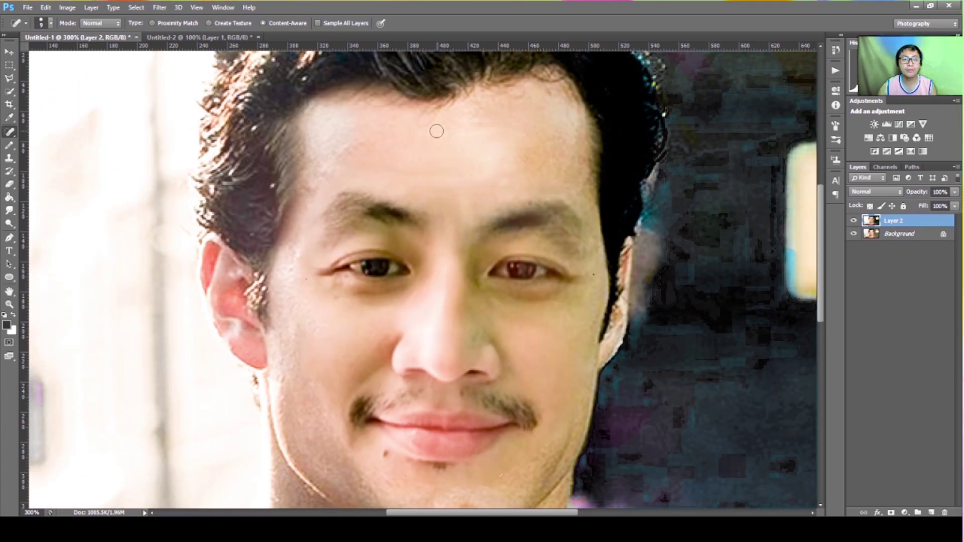
pyautogui.hotkey('ctrl', '-')
pyautogui.hotkey('ctrl', '-')
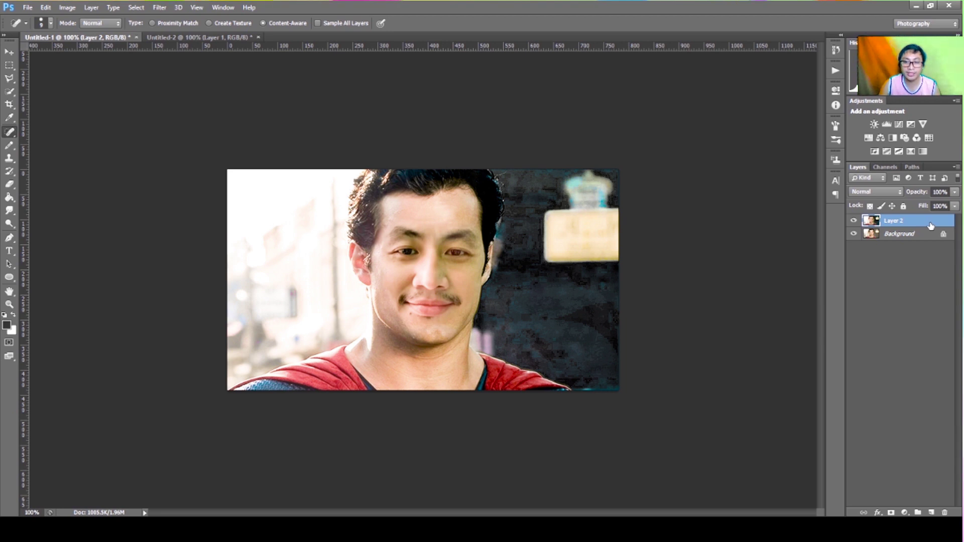
# Delete Layer 2 with the merged face, leaving only the original Superman Background.
pyautogui.press('Delete')
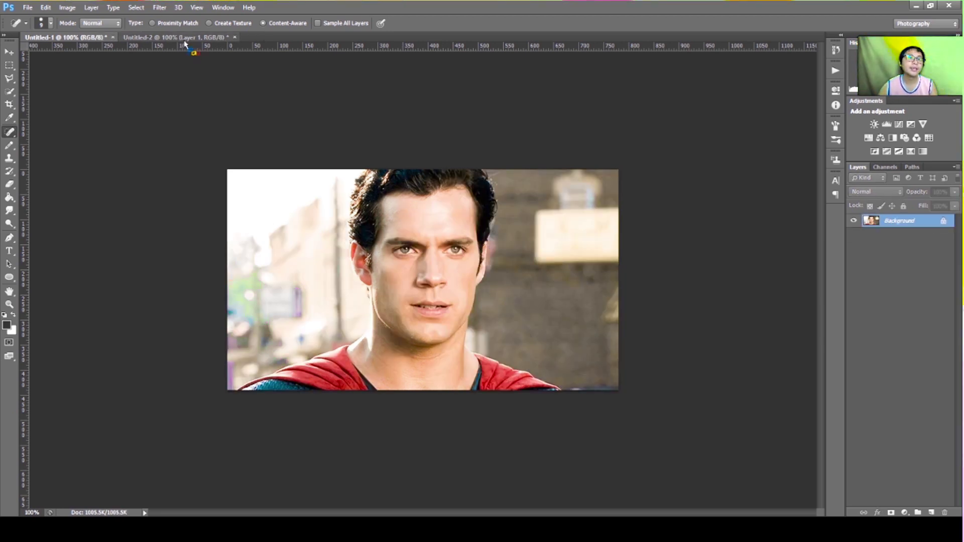
# Switch back to the selfie portrait document.
pyautogui.hotkey('ctrl', 'Tab')
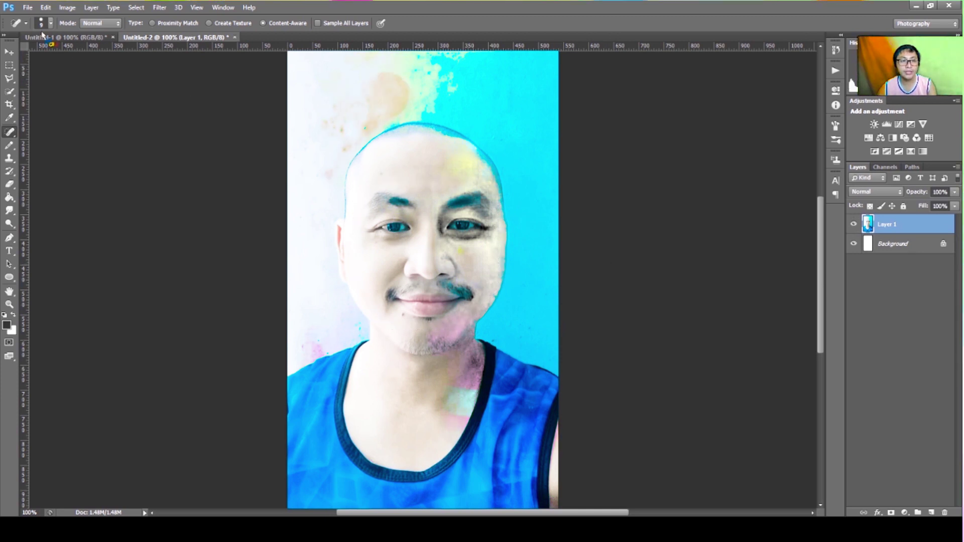
pyautogui.click(92, 37)
pyautogui.click(170, 37)
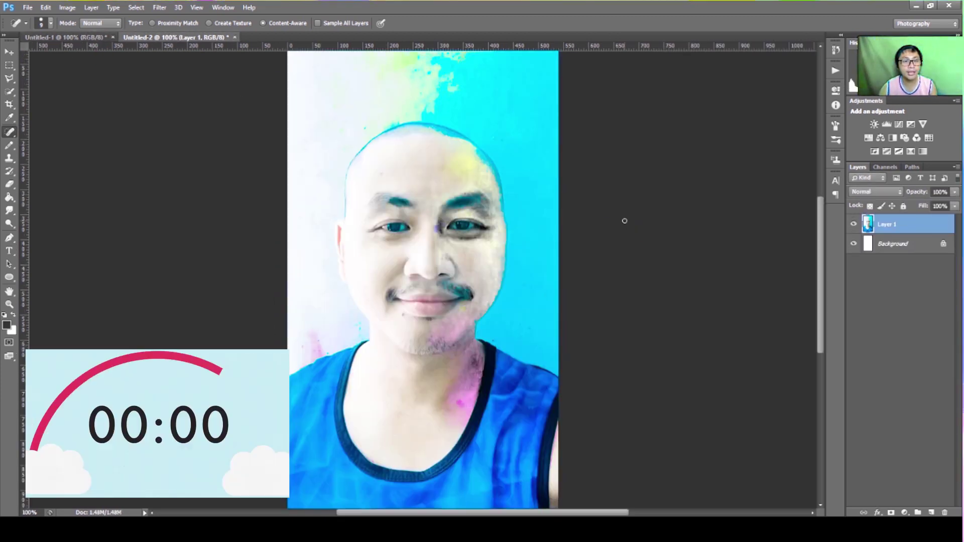
# Trace a Polygonal Lasso selection around the selfie face from forehead to chin.
pyautogui.click(12, 78)
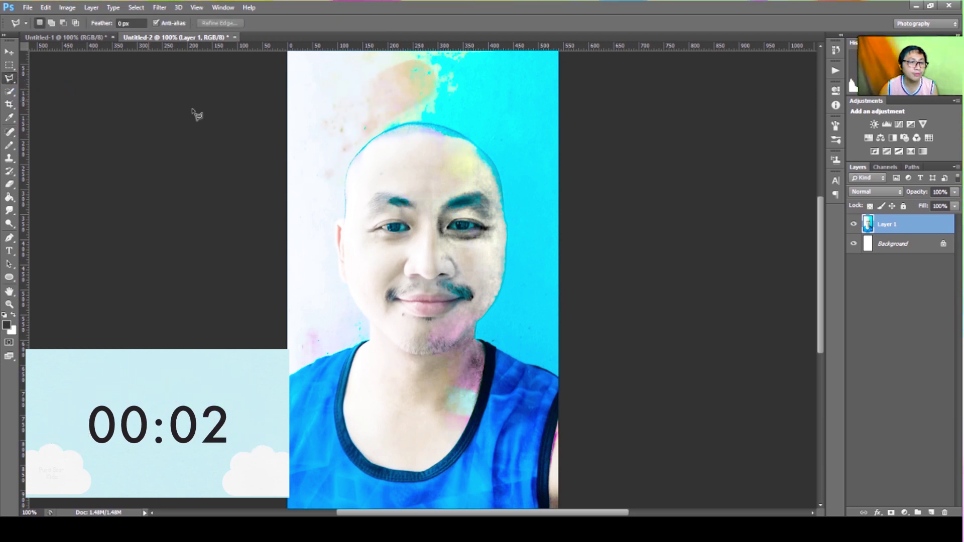
pyautogui.click(437, 182)
pyautogui.click(372, 184)
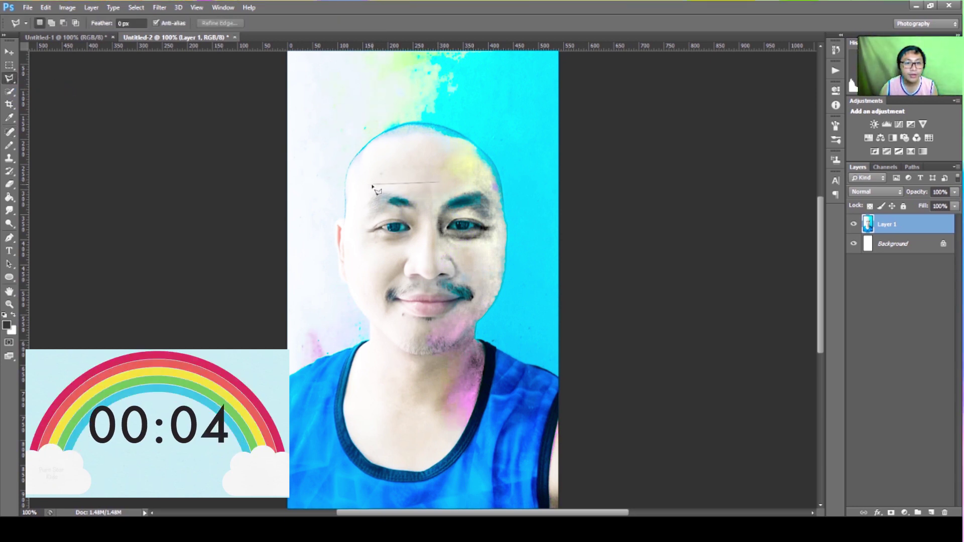
pyautogui.click(355, 207)
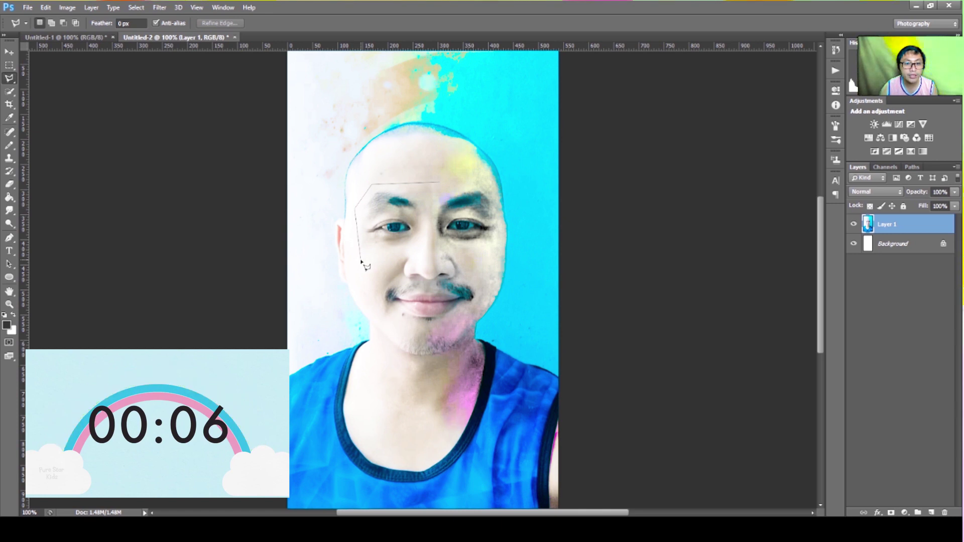
pyautogui.click(382, 322)
pyautogui.click(415, 331)
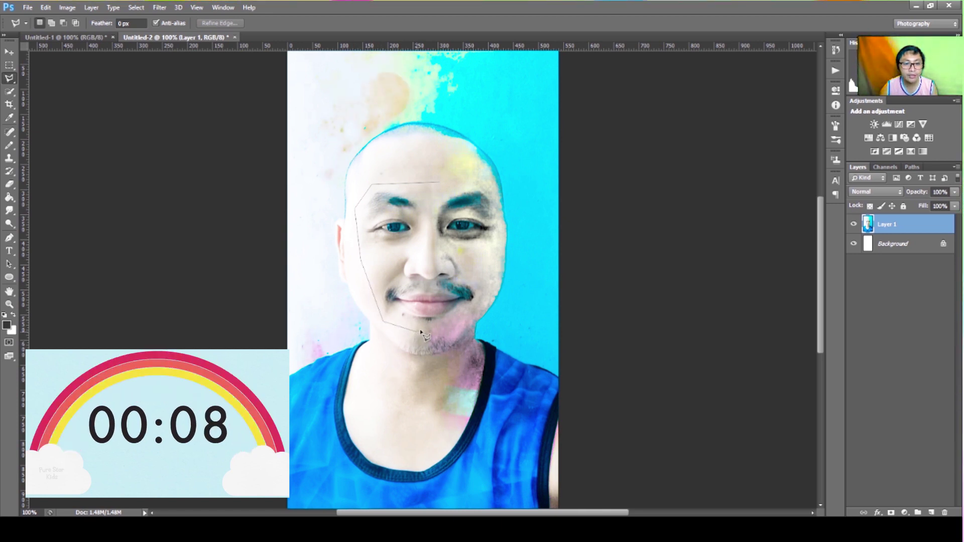
pyautogui.click(455, 327)
pyautogui.click(495, 279)
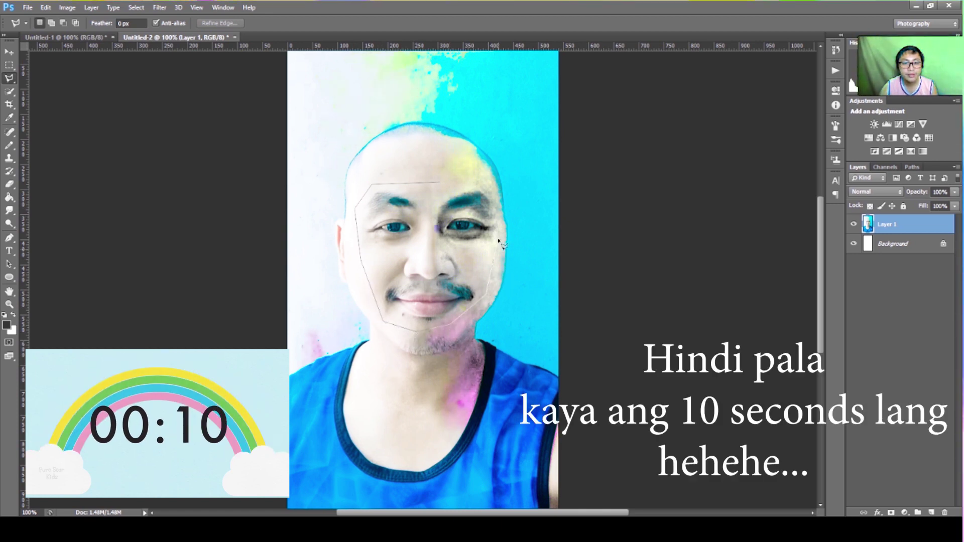
pyautogui.click(497, 187)
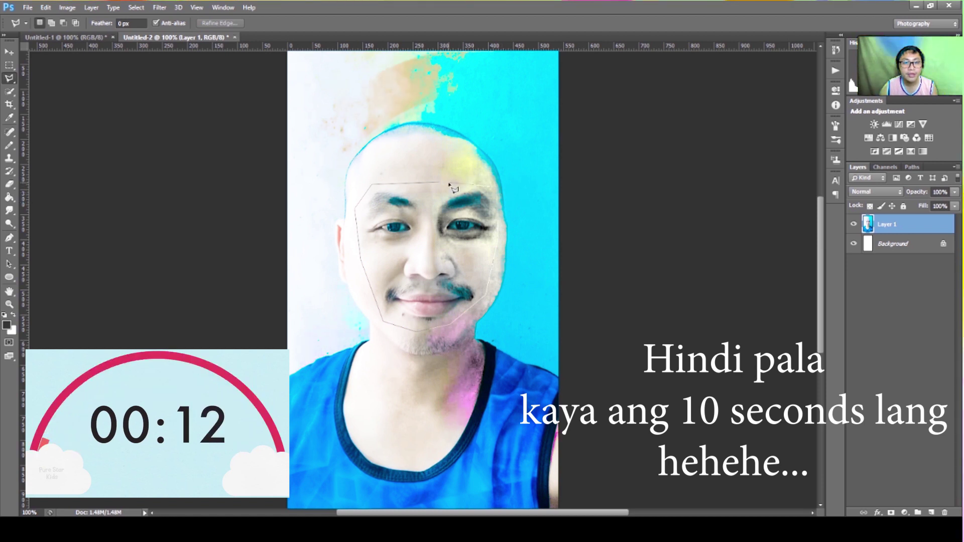
pyautogui.click(437, 183)
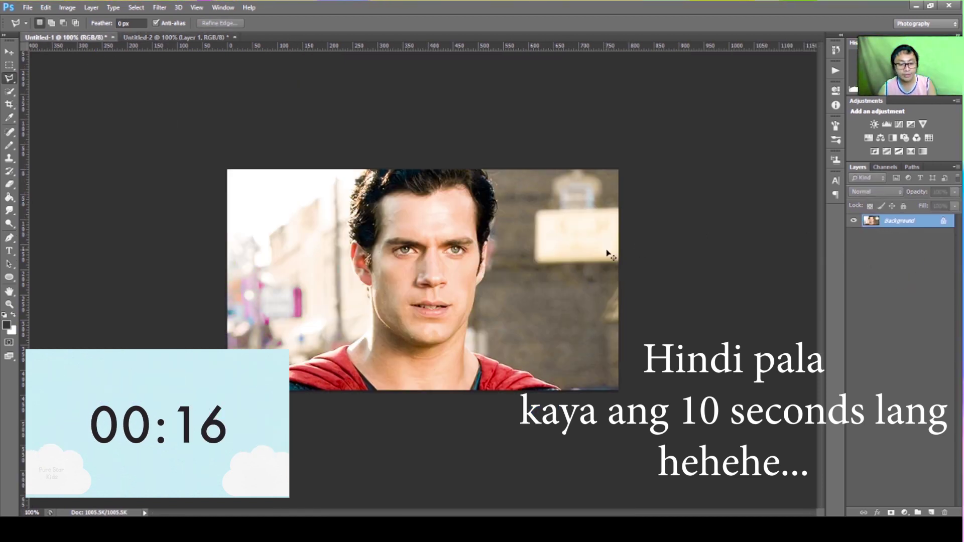
# Duplicate the Background layer and select Layer 1 holding the pasted face.
pyautogui.click(926, 234)
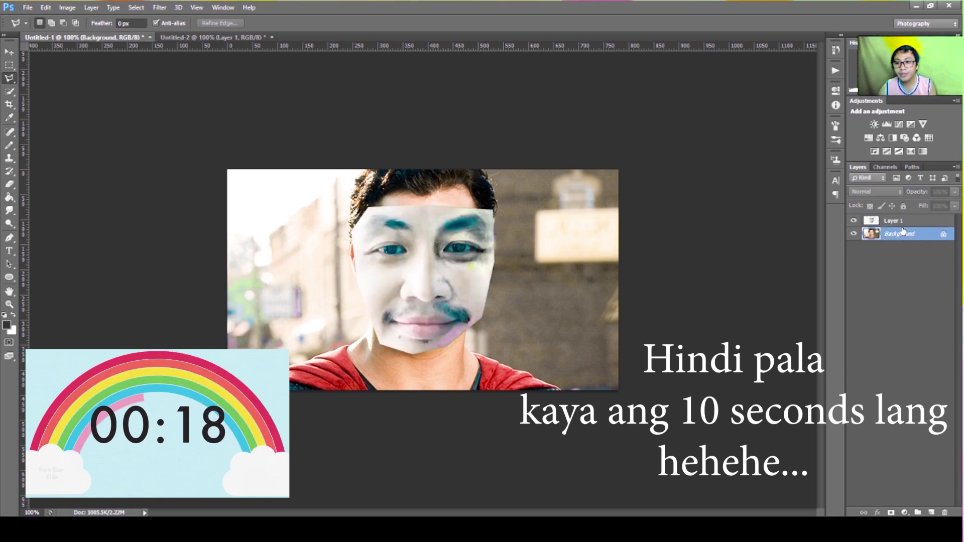
pyautogui.moveTo(935, 247); pyautogui.dragTo(931, 512)
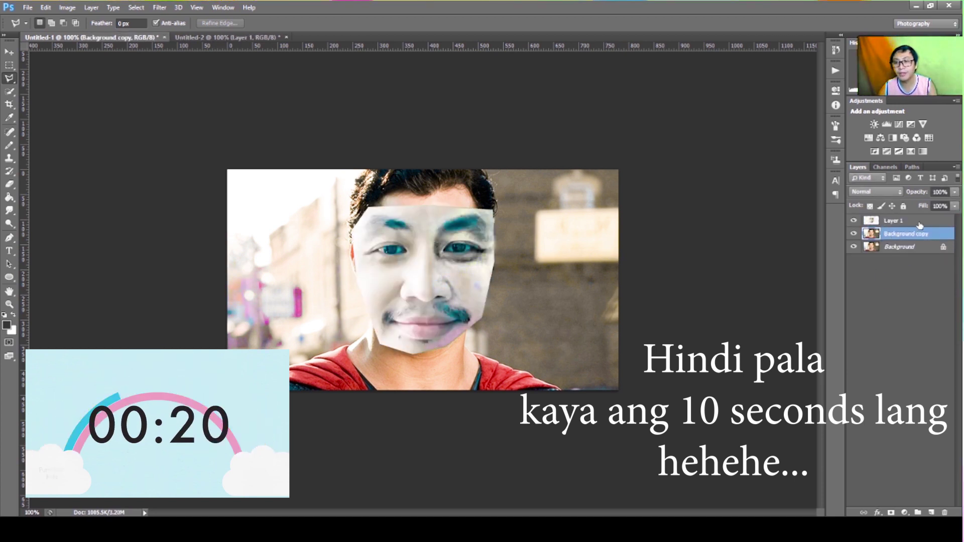
pyautogui.click(904, 220)
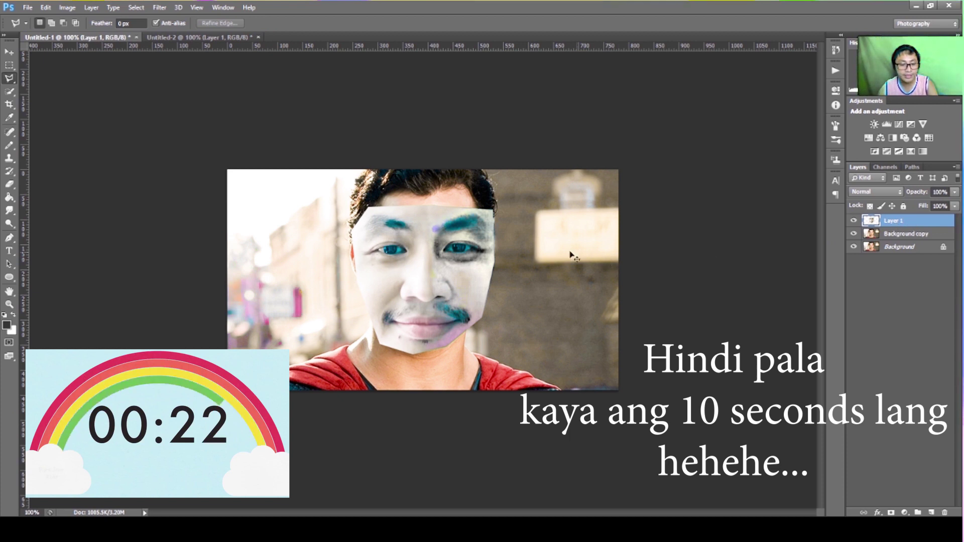
# Free Transform the face to about 66% with a two-degree clockwise tilt.
pyautogui.hotkey('ctrl', 't')
pyautogui.moveTo(483, 203); pyautogui.dragTo(474, 249)
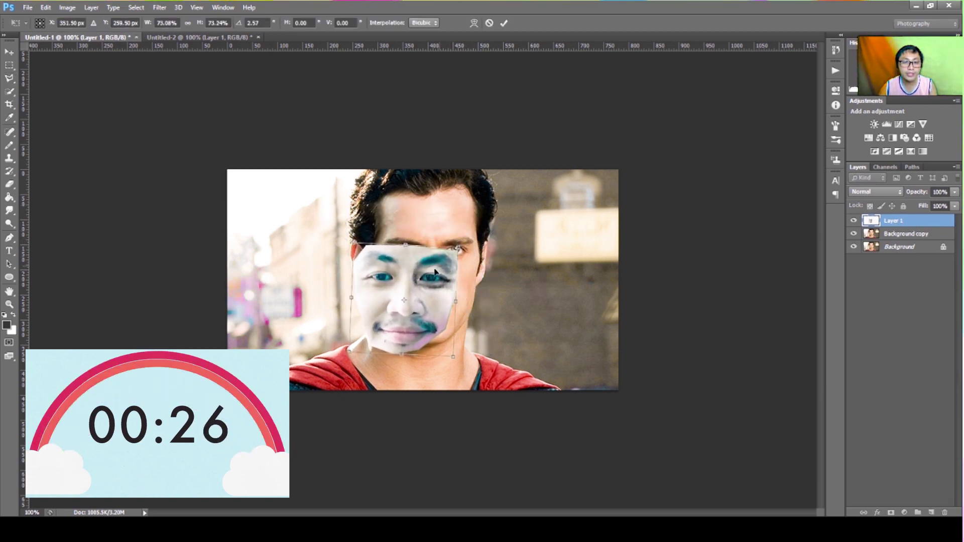
pyautogui.moveTo(432, 273)
pyautogui.mouseDown()
pyautogui.moveTo(459, 260)
pyautogui.moveTo(481, 231)
pyautogui.moveTo(448, 273)
pyautogui.mouseUp()
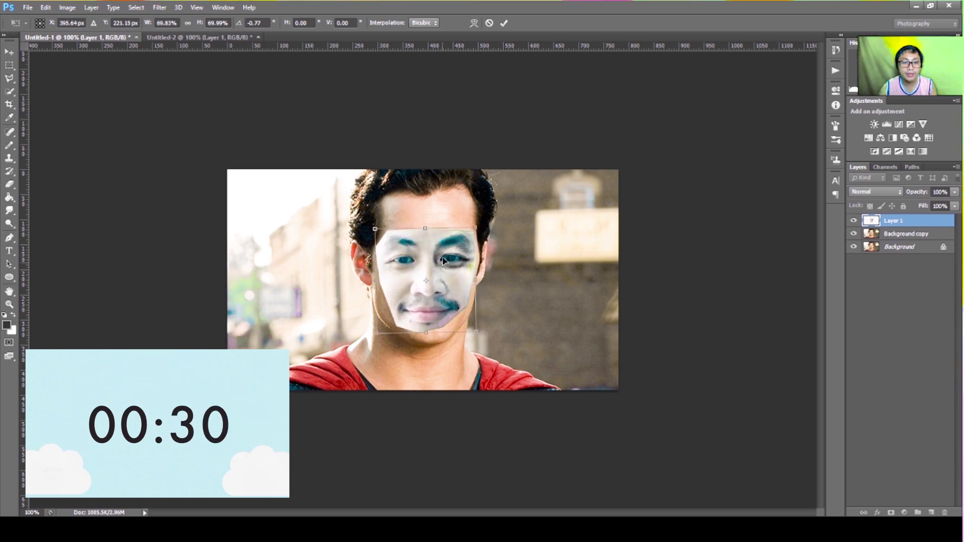
pyautogui.moveTo(478, 331); pyautogui.dragTo(472, 325)
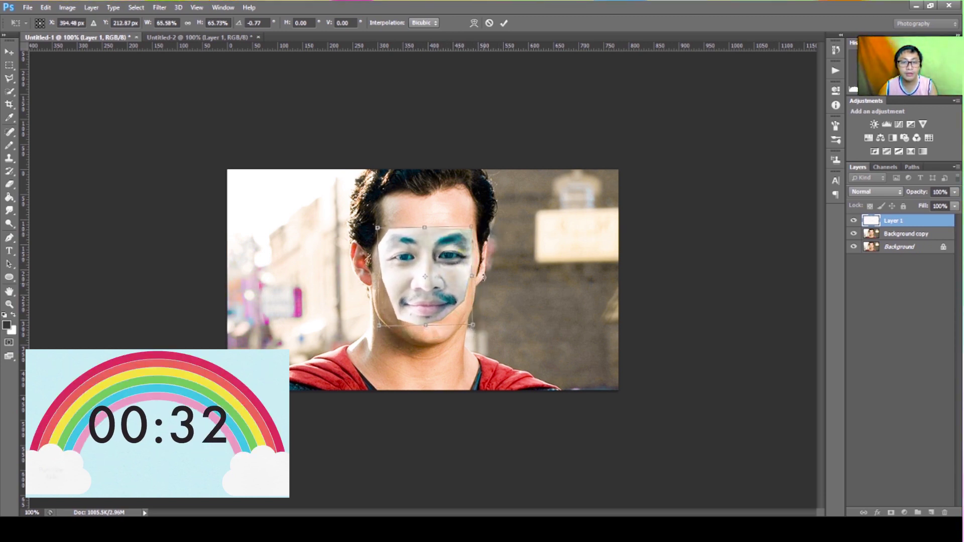
pyautogui.moveTo(489, 232); pyautogui.dragTo(491, 236)
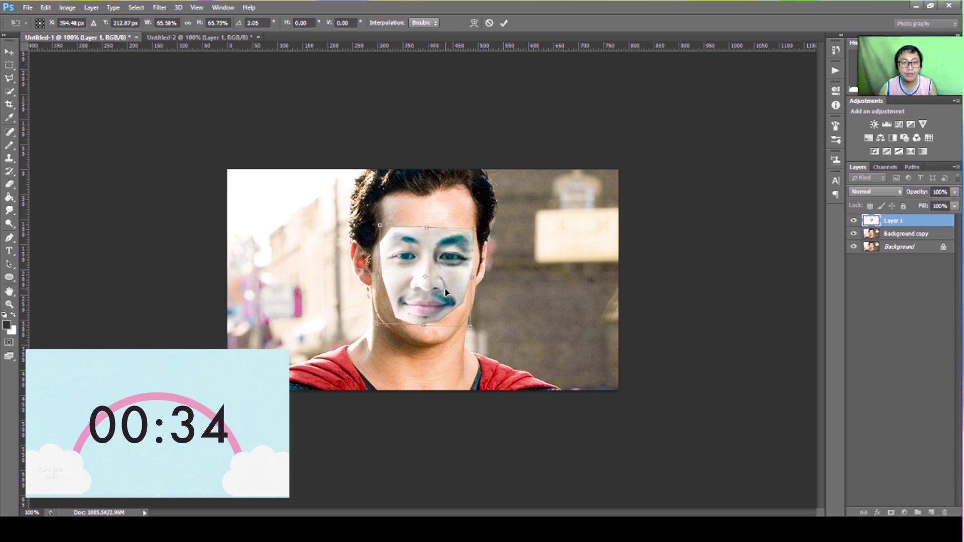
pyautogui.moveTo(446, 292); pyautogui.dragTo(448, 292)
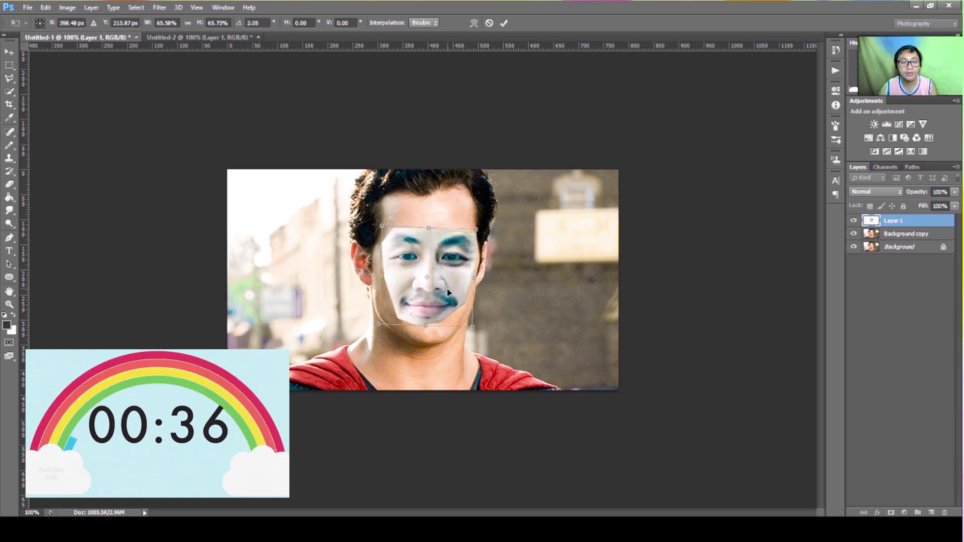
# Stretch the face taller, straighten it, move it up and apply the transform.
pyautogui.moveTo(428, 227); pyautogui.dragTo(428, 221)
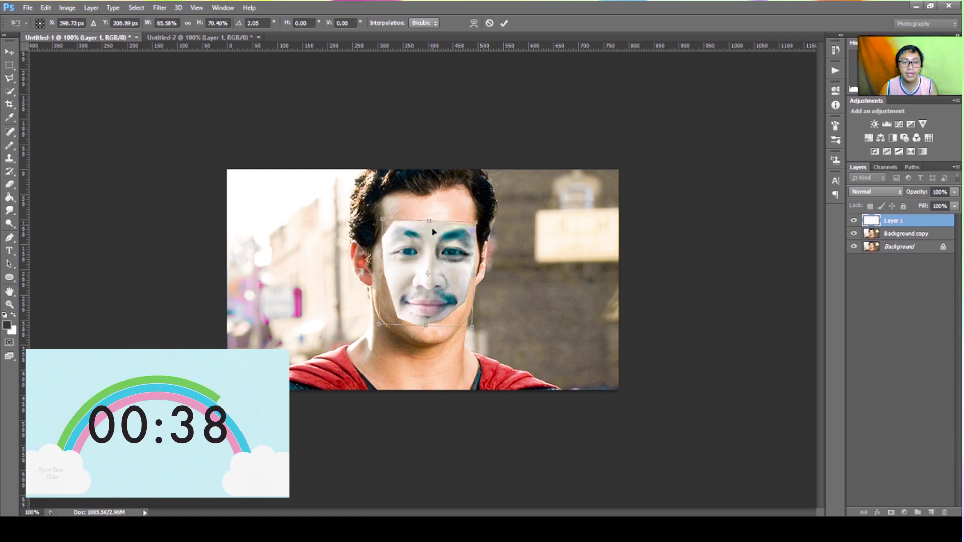
pyautogui.moveTo(427, 323); pyautogui.dragTo(426, 330)
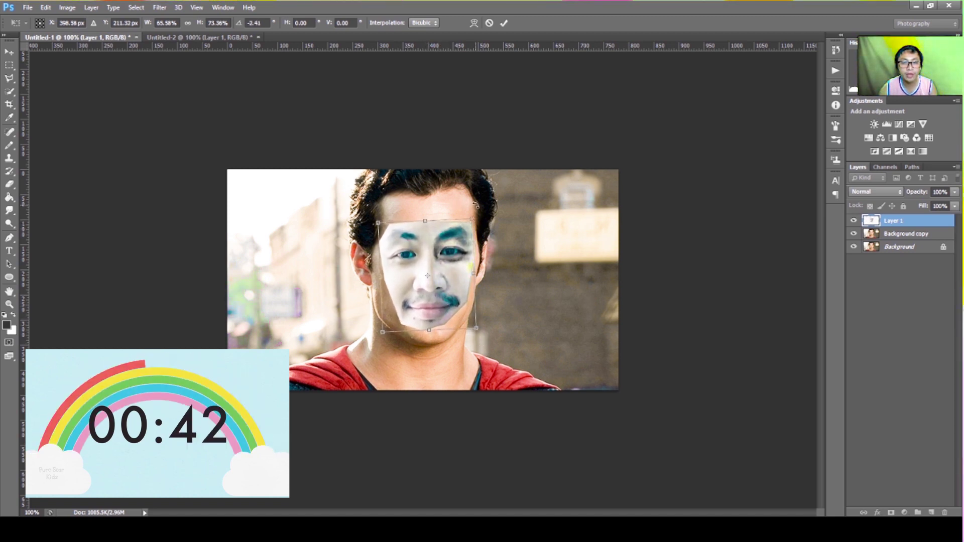
pyautogui.moveTo(486, 211); pyautogui.dragTo(484, 209)
pyautogui.moveTo(457, 243); pyautogui.dragTo(457, 242)
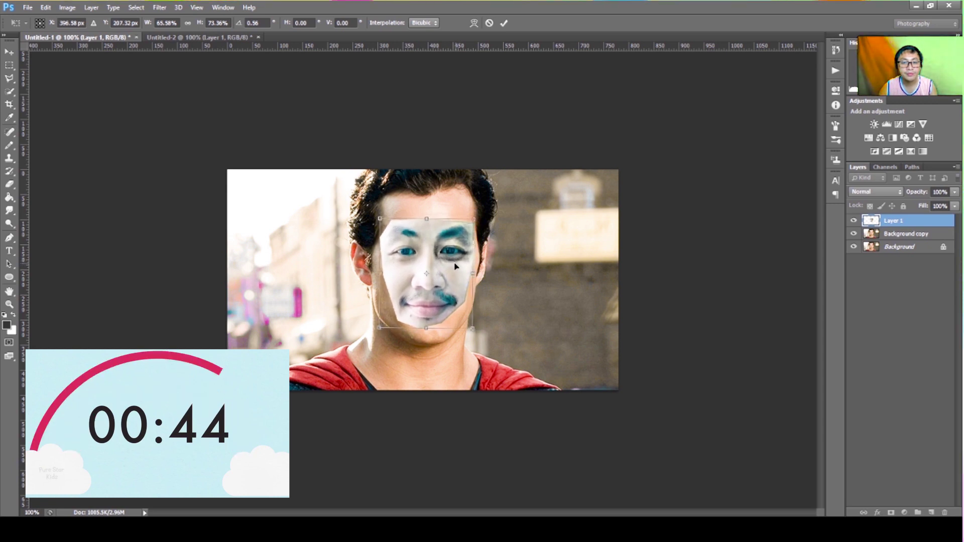
pyautogui.click(504, 23)
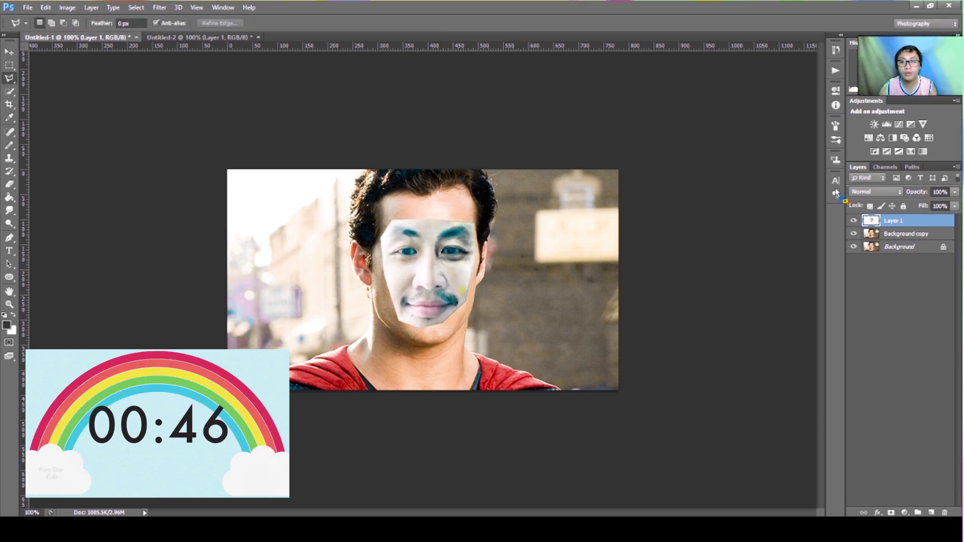
# Remove the pasted face's outline area from Background copy, then deselect.
pyautogui.click(9, 185)
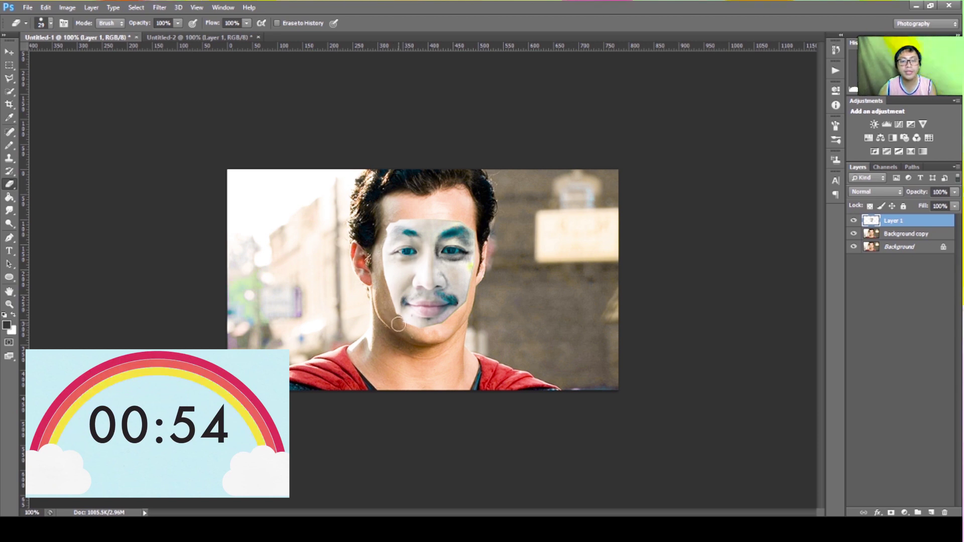
pyautogui.click(877, 232)
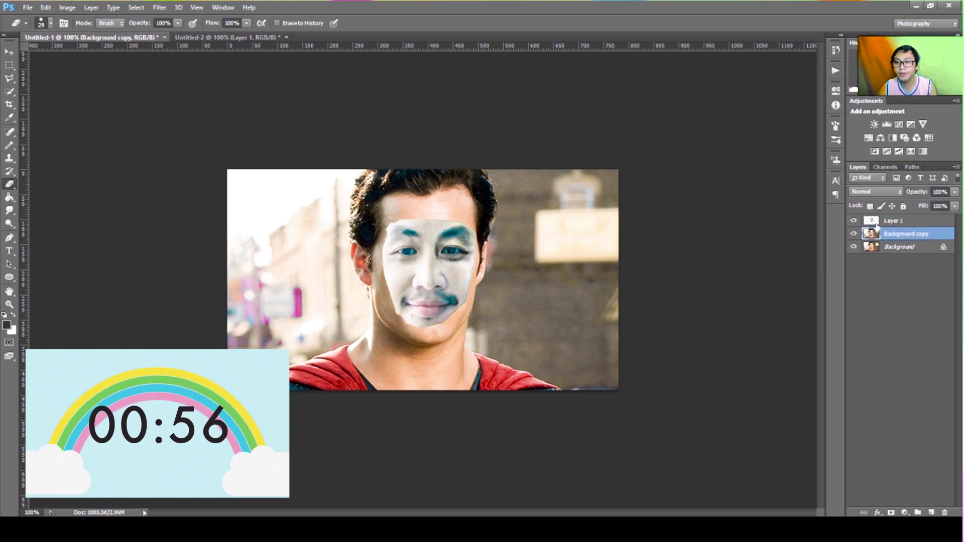
pyautogui.keyDown('ctrl'); pyautogui.click(871, 221); pyautogui.keyUp('ctrl')
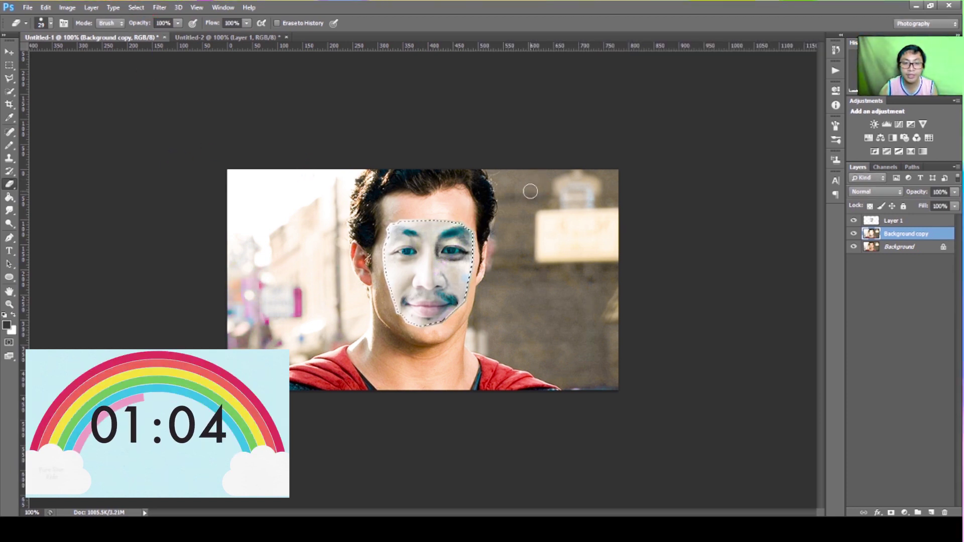
pyautogui.hotkey('ctrl', 'd')
# Auto-Blend Layer 1 and Background copy together.
pyautogui.keyDown('shift'); pyautogui.click(919, 222); pyautogui.keyUp('shift')
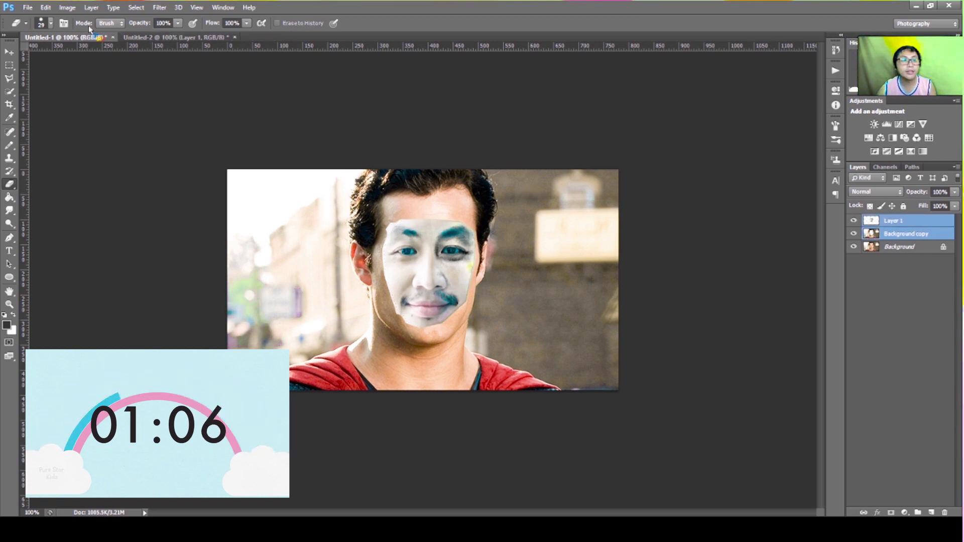
pyautogui.click(45, 7)
pyautogui.click(97, 258)
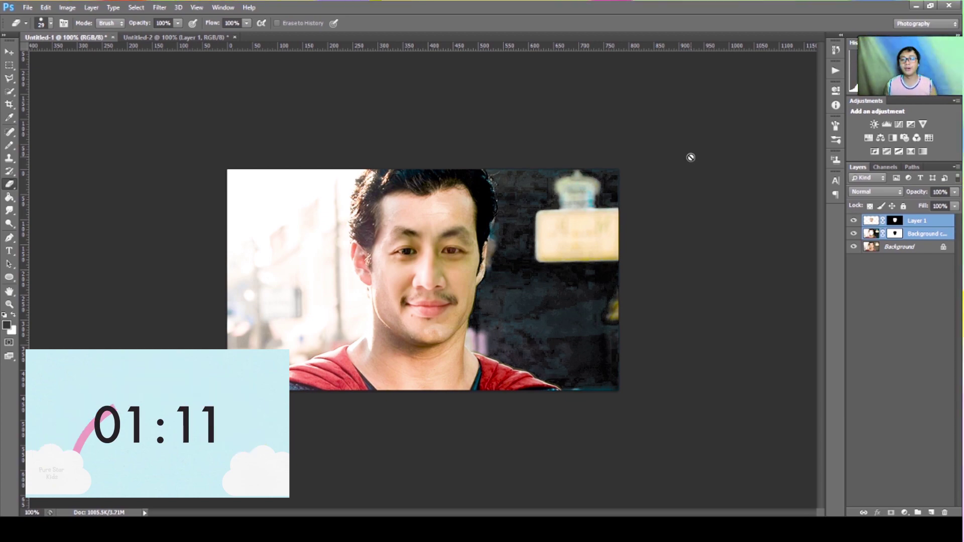
pyautogui.hotkey('ctrl', '+')
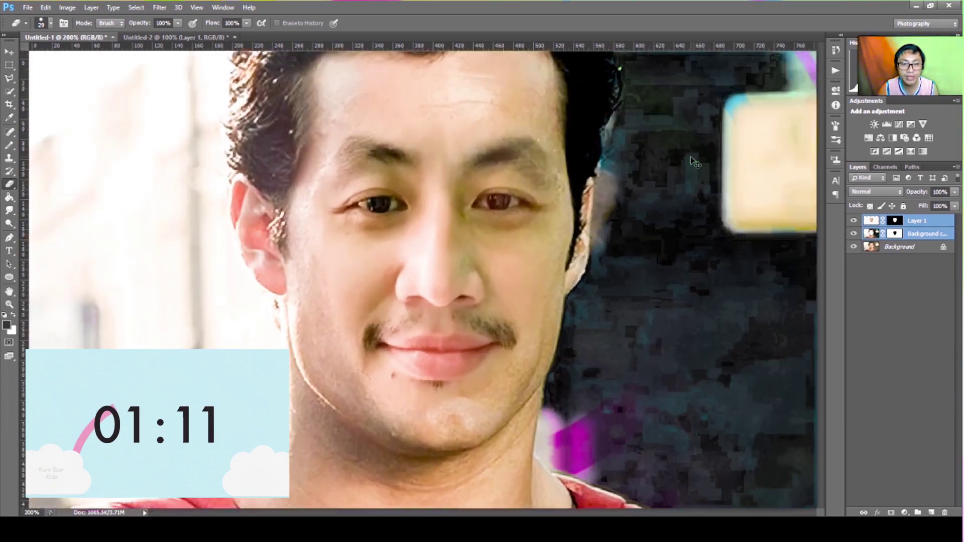
pyautogui.hotkey('ctrl', '-')
pyautogui.hotkey('ctrl', '+')
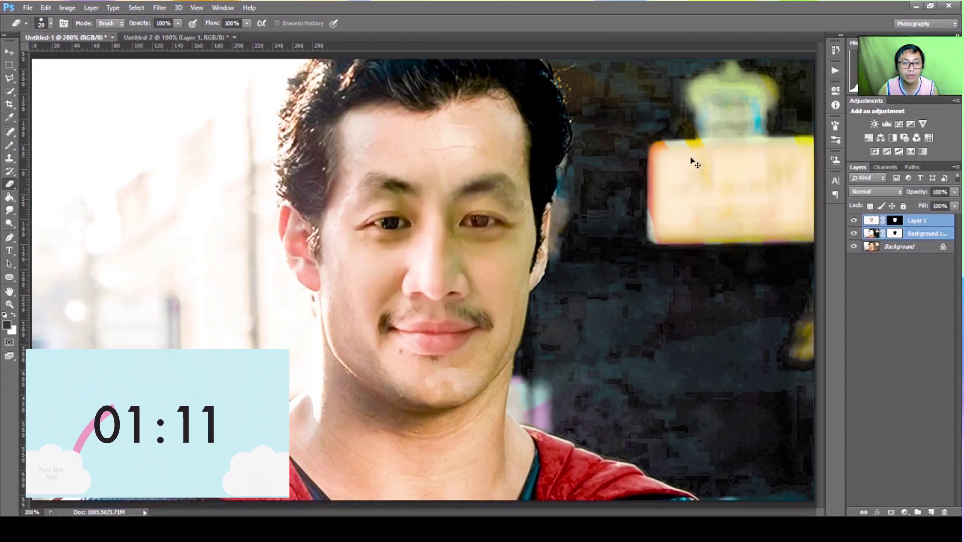
pyautogui.hotkey('ctrl', '-')
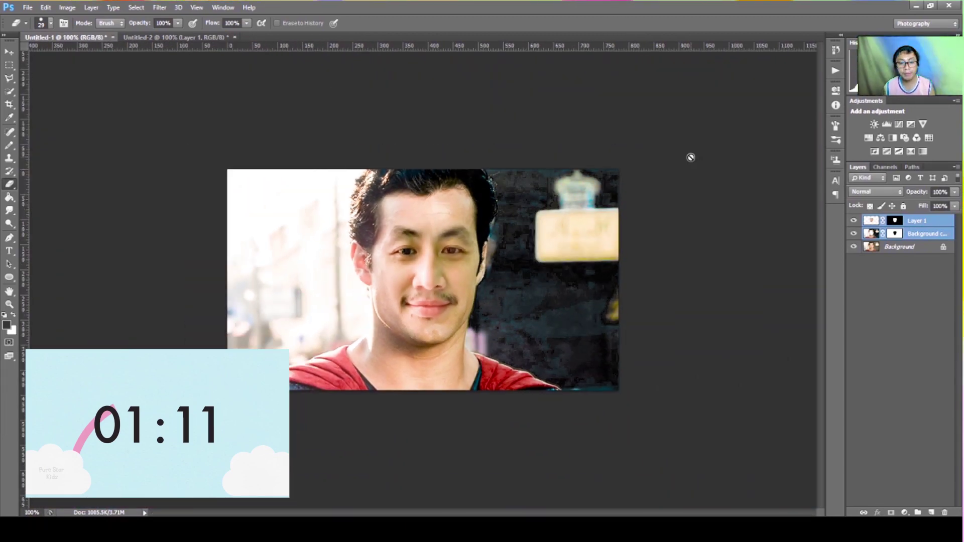